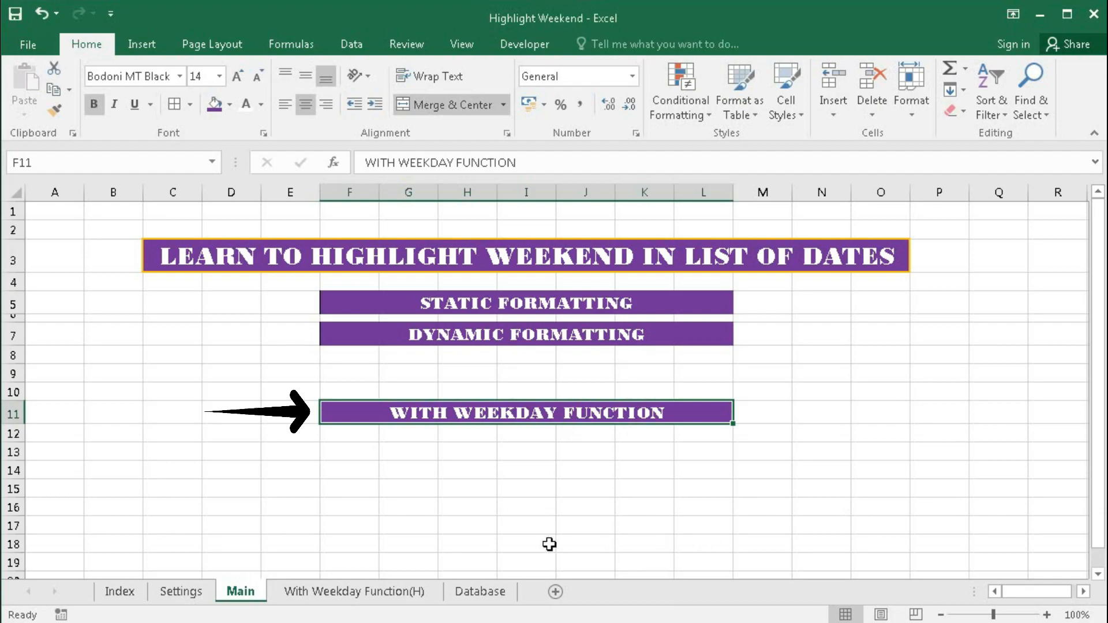
# On the Database sheet, enter the formula =WEEKDAY(A2,2) in cell E2.
pyautogui.click(478, 590)
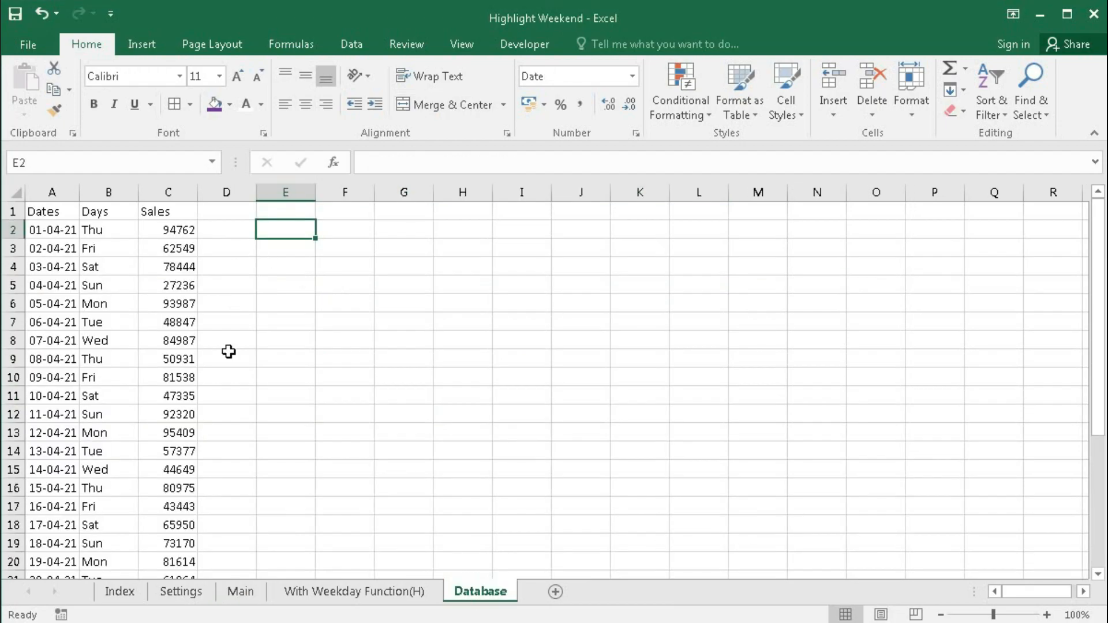
pyautogui.click(275, 230)
pyautogui.write('=')
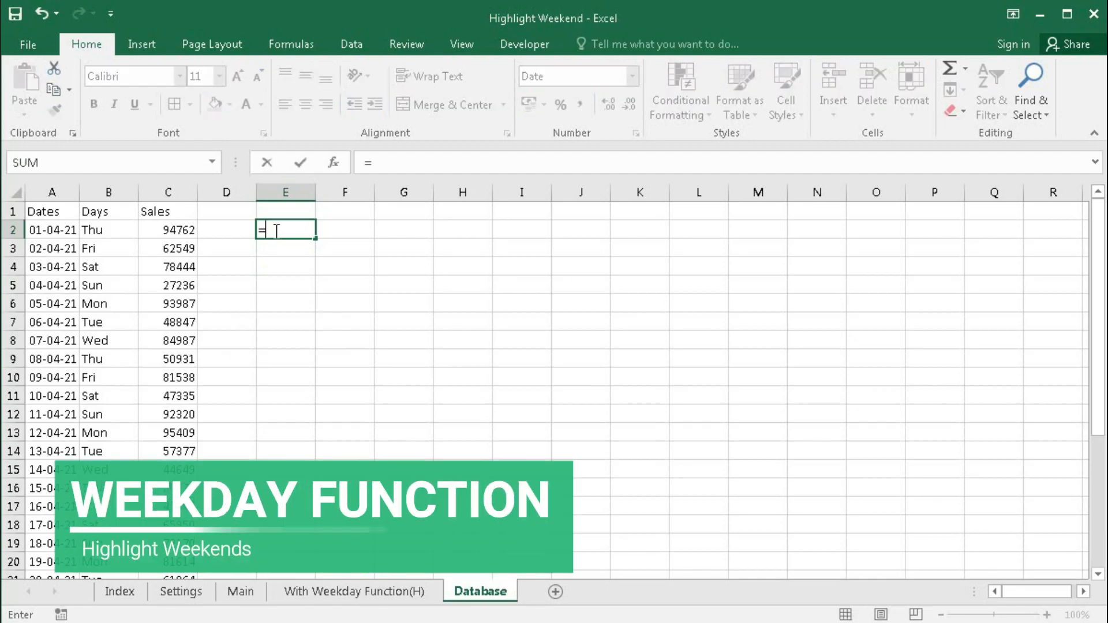
pyautogui.write('WEE')
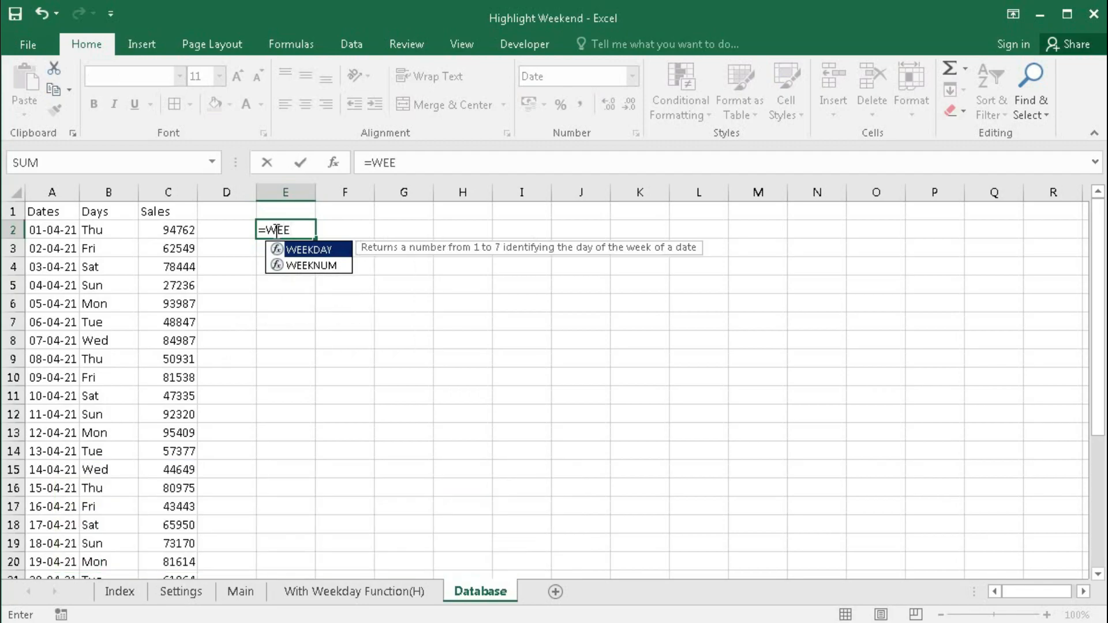
pyautogui.press('Tab')
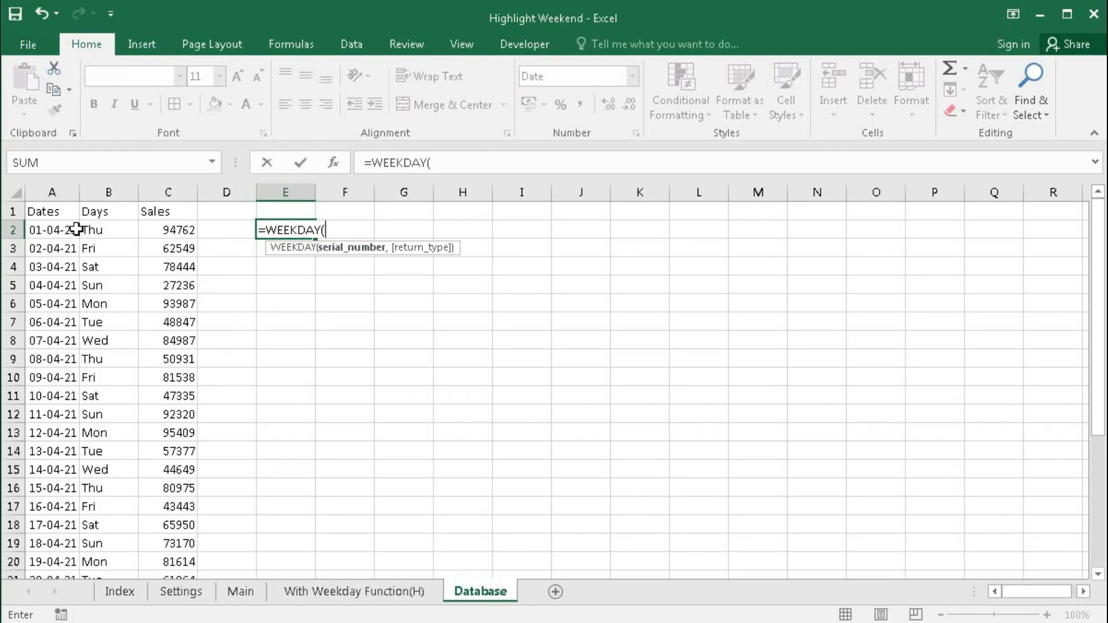
pyautogui.click(51, 229)
pyautogui.write(',')
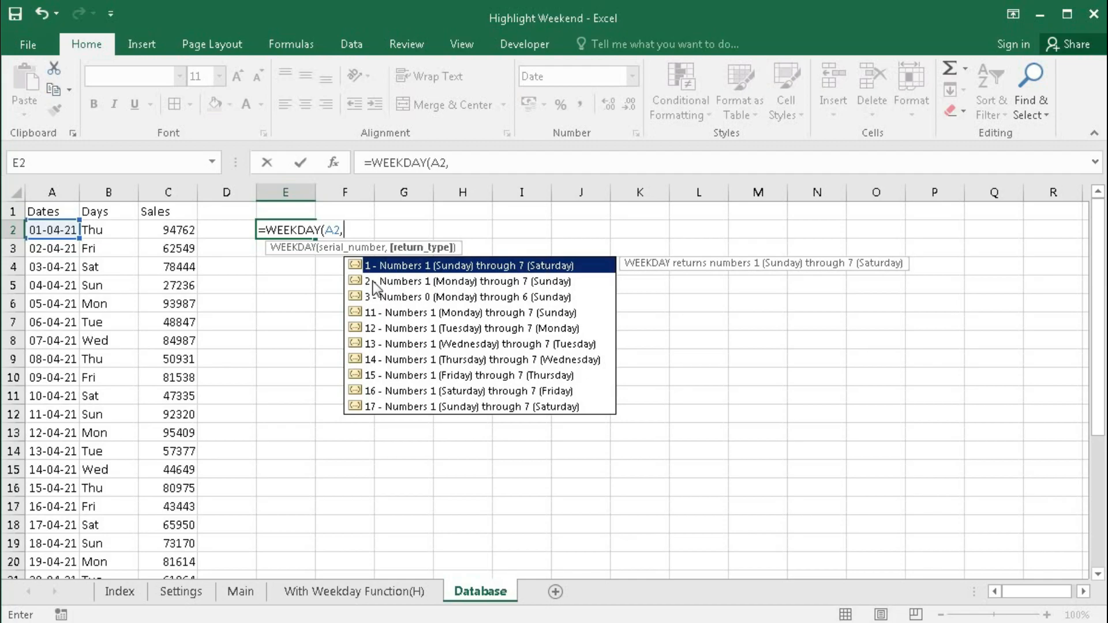
pyautogui.write('2)')
pyautogui.press('Return')
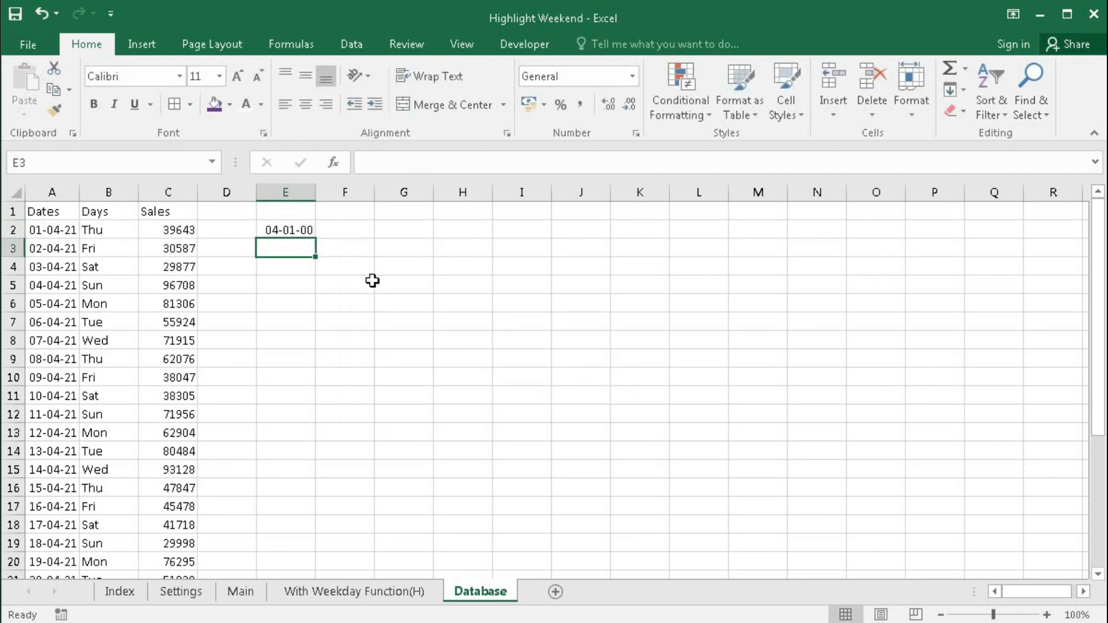
# Set cell E2's number format to General and fill its WEEKDAY formula down to E31.
pyautogui.click(311, 229)
pyautogui.click(633, 75)
pyautogui.click(615, 106)
pyautogui.moveTo(317, 242); pyautogui.dragTo(299, 547)
pyautogui.scroll(3, 293, 434)
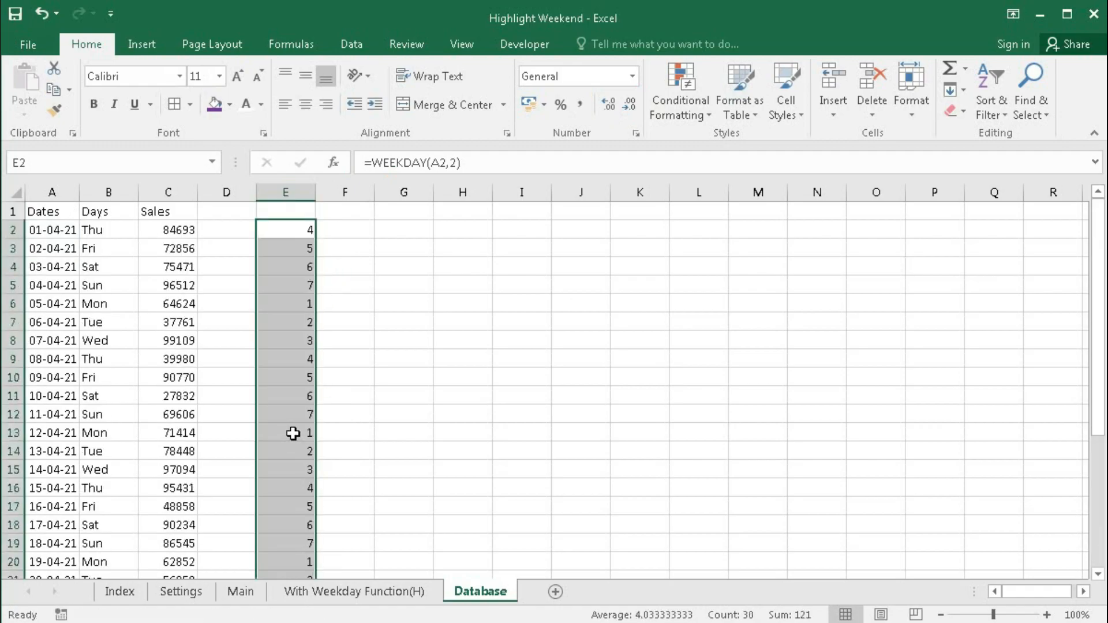
# Examine the weekday numbers in E2:E6 against the day names, especially the Saturday and Sunday rows.
pyautogui.click(292, 229)
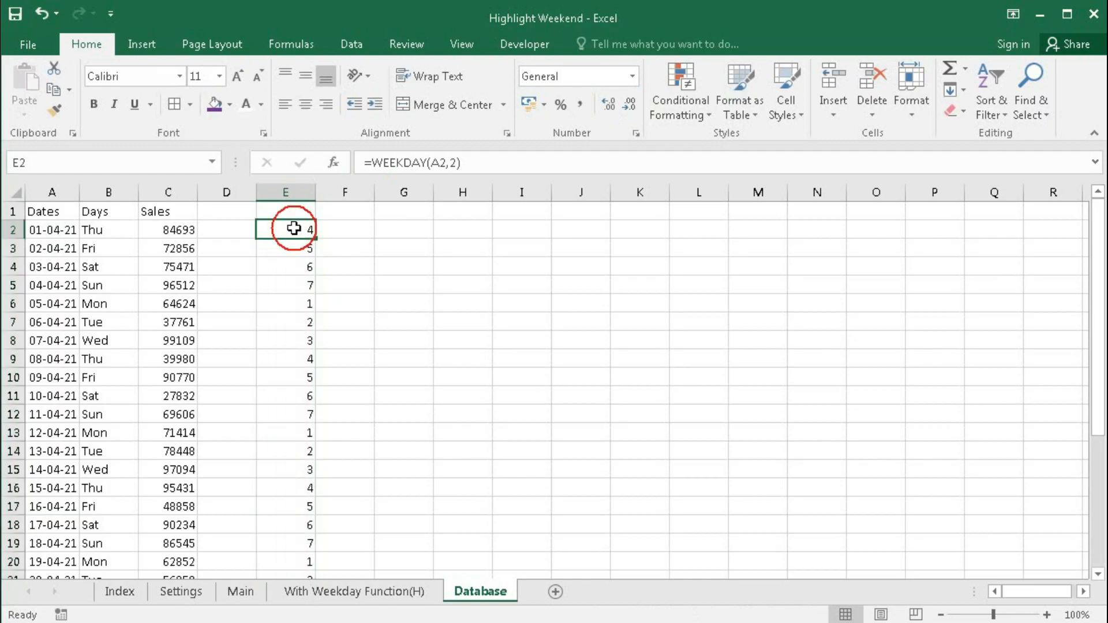
pyautogui.click(275, 243)
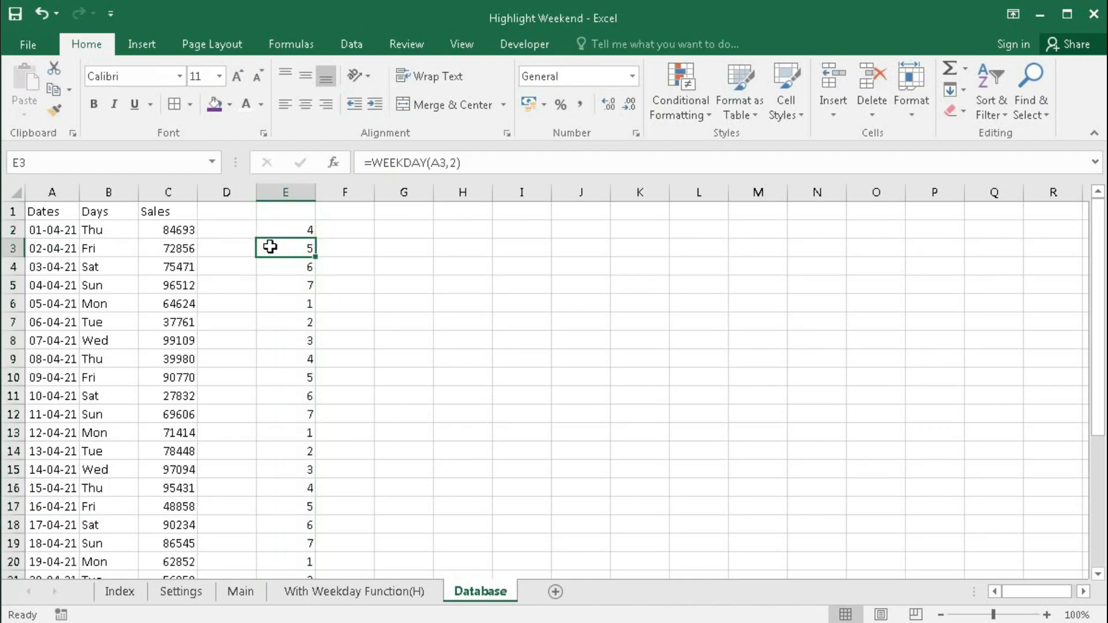
pyautogui.click(291, 267)
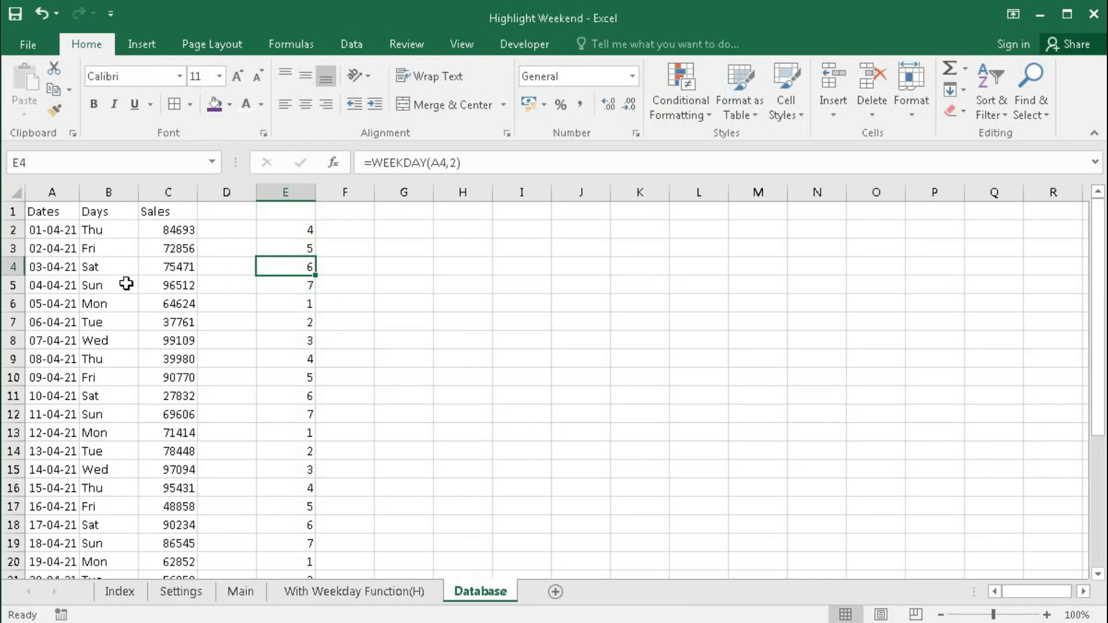
pyautogui.click(286, 287)
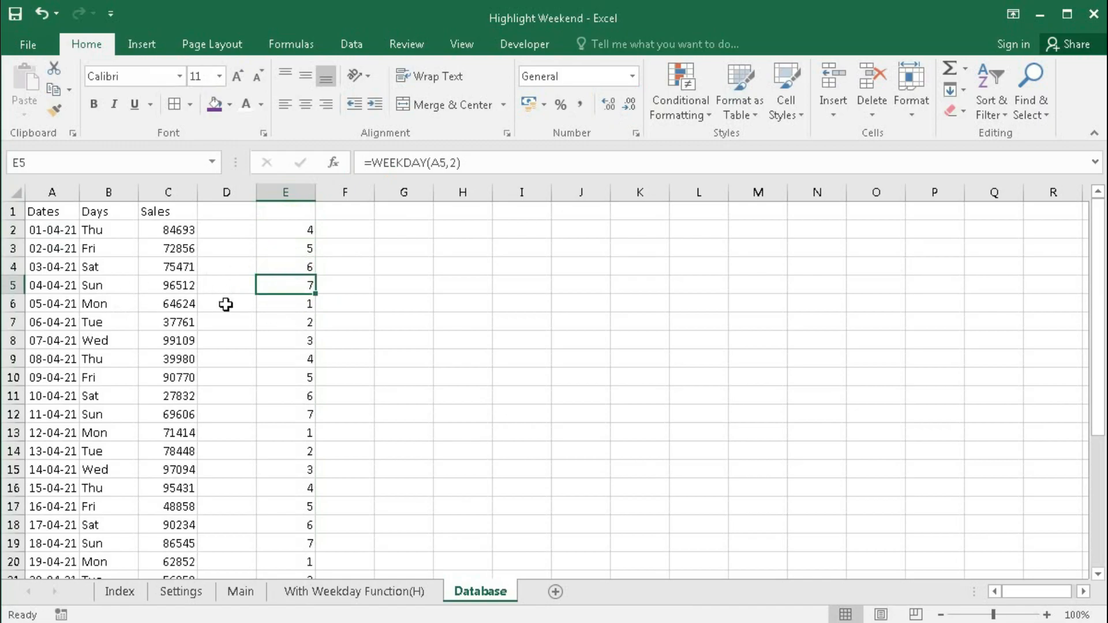
pyautogui.click(290, 305)
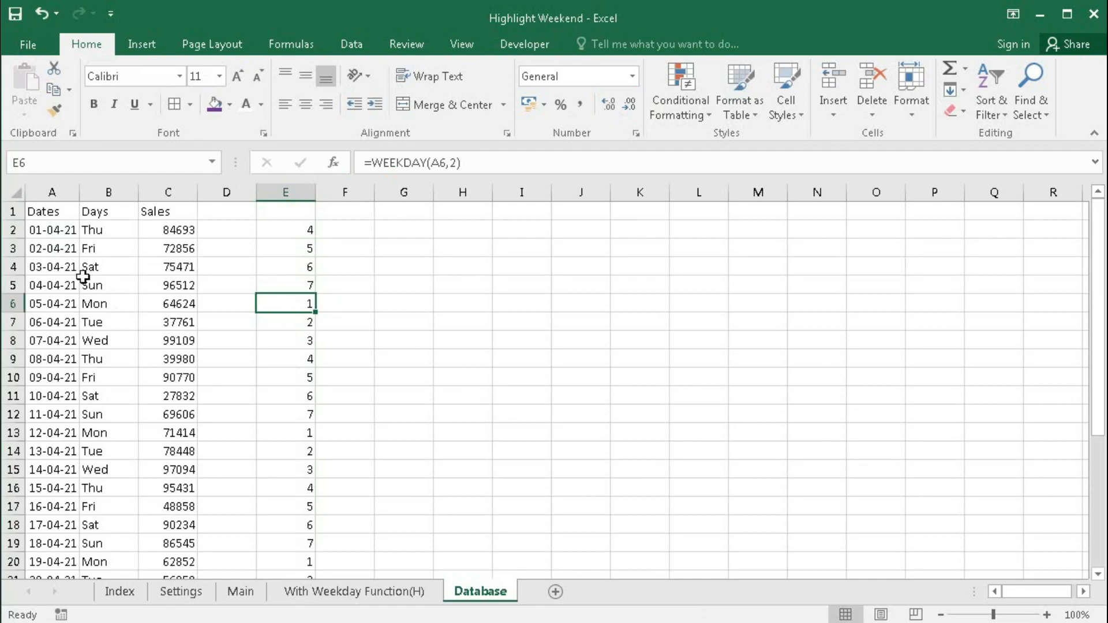
pyautogui.click(299, 268)
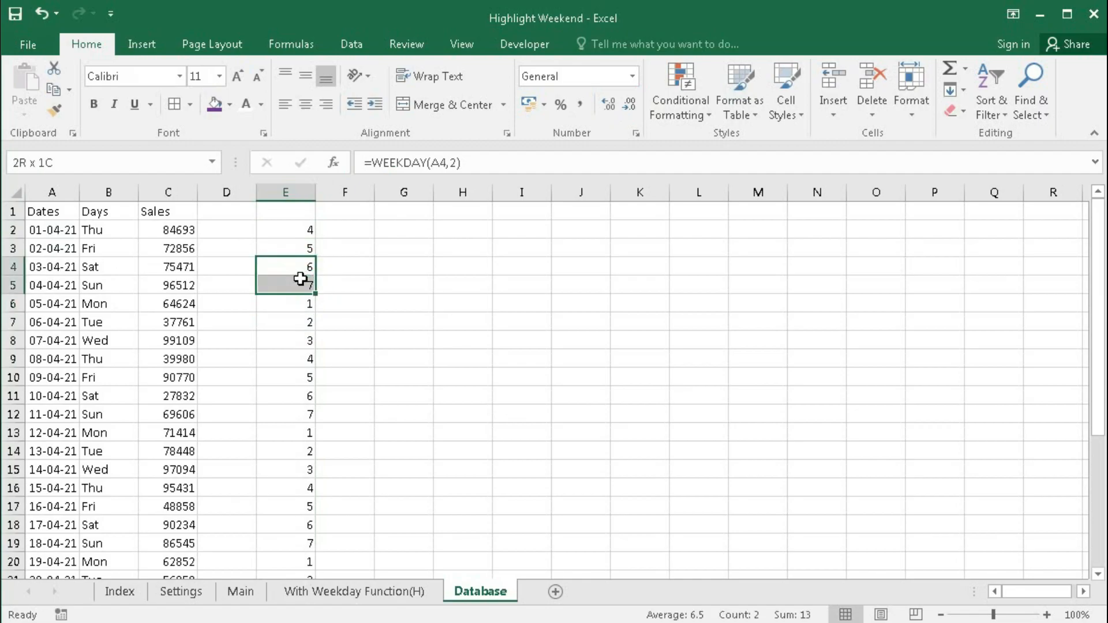
pyautogui.click(302, 282)
# Enter the weekend test =WEEKDAY($A2,2)>5 in cell F2, with the reference's column locked.
pyautogui.click(346, 230)
pyautogui.write('=')
pyautogui.write('WEE')
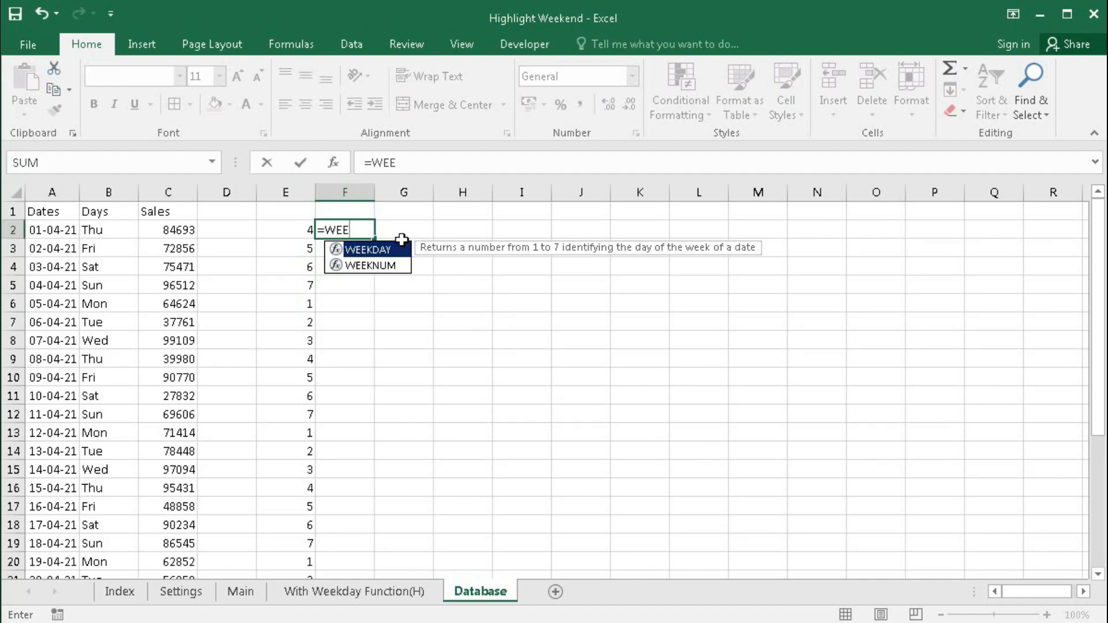
pyautogui.press('Tab')
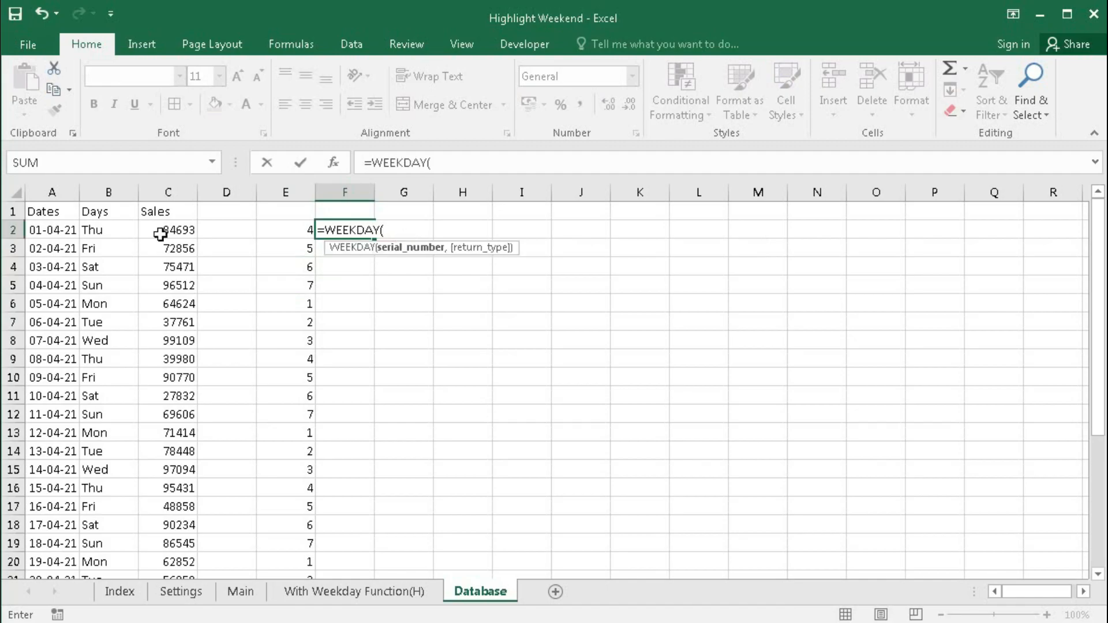
pyautogui.click(50, 231)
pyautogui.press('F4')
pyautogui.press('F4')
pyautogui.press('F4')
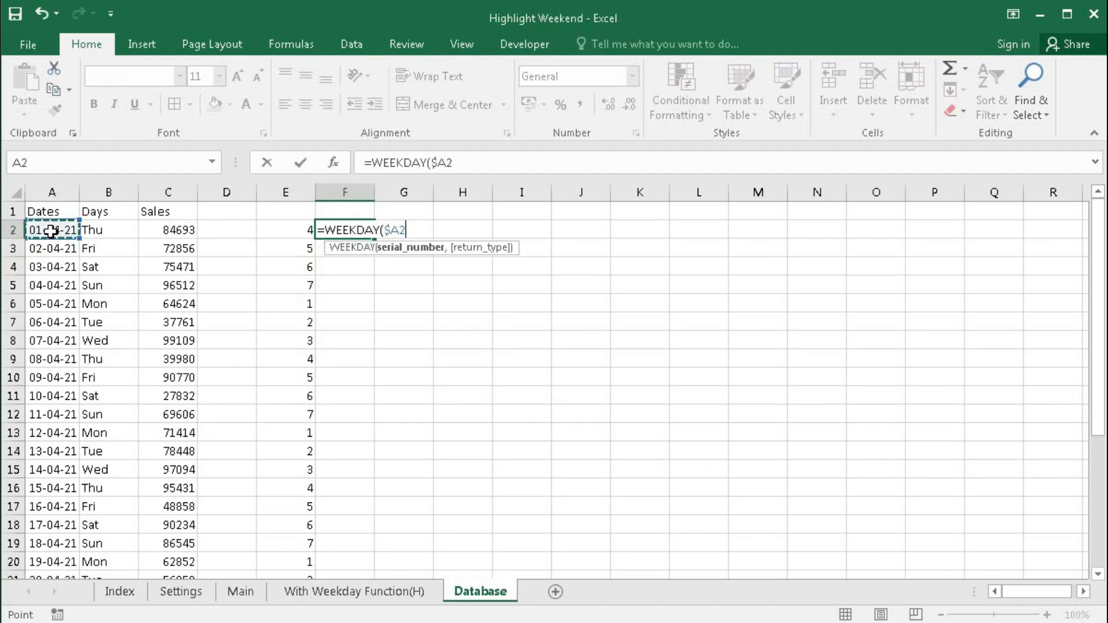
pyautogui.write(',2')
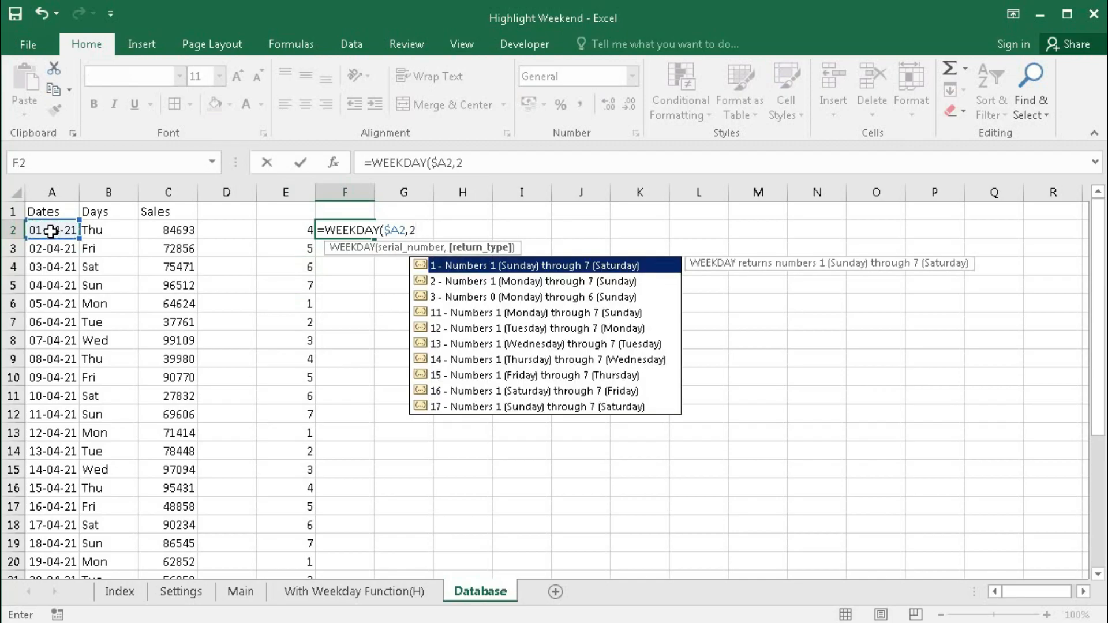
pyautogui.write(')')
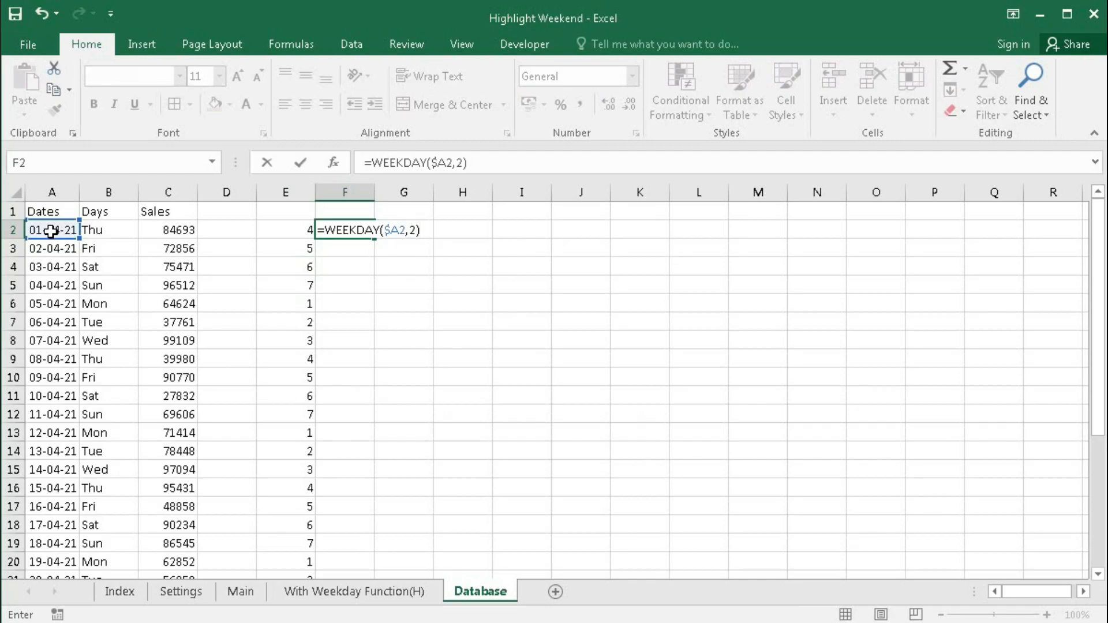
pyautogui.write('>5')
pyautogui.press('Return')
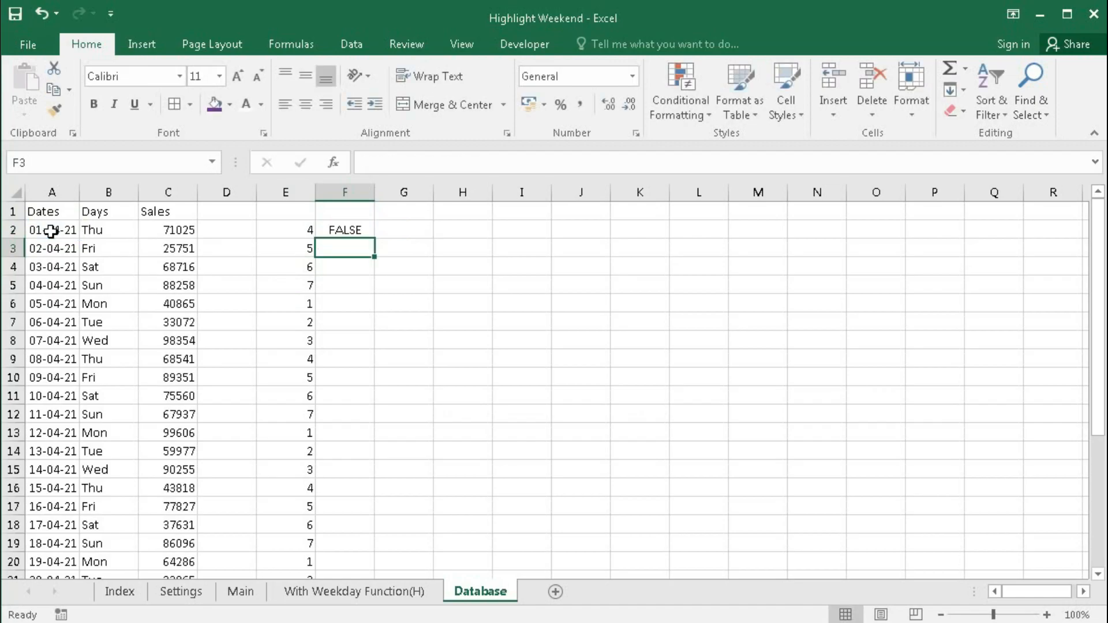
# Fill the weekend test from F2 down to F31 and check the Saturday and Sunday rows.
pyautogui.click(354, 231)
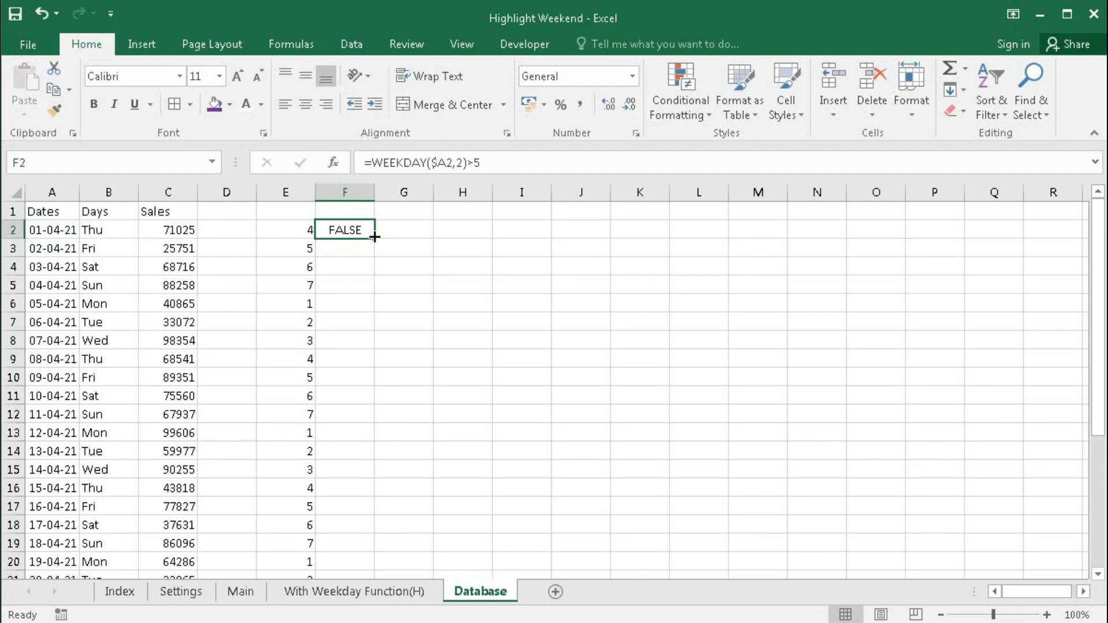
pyautogui.moveTo(375, 237); pyautogui.dragTo(378, 257)
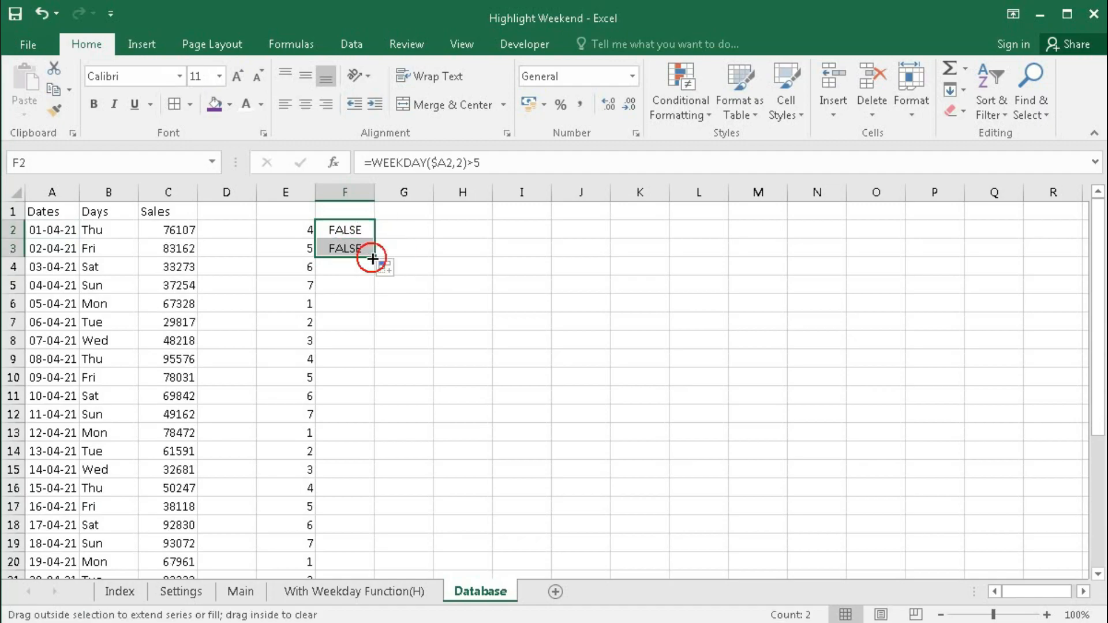
pyautogui.doubleClick(374, 256)
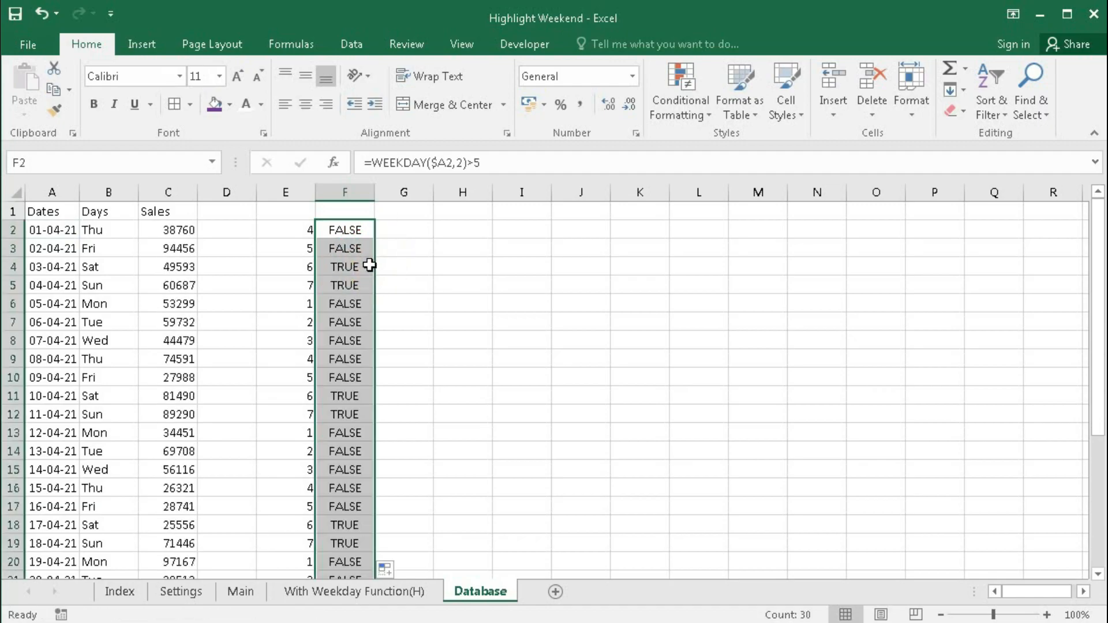
pyautogui.moveTo(363, 268); pyautogui.dragTo(359, 283)
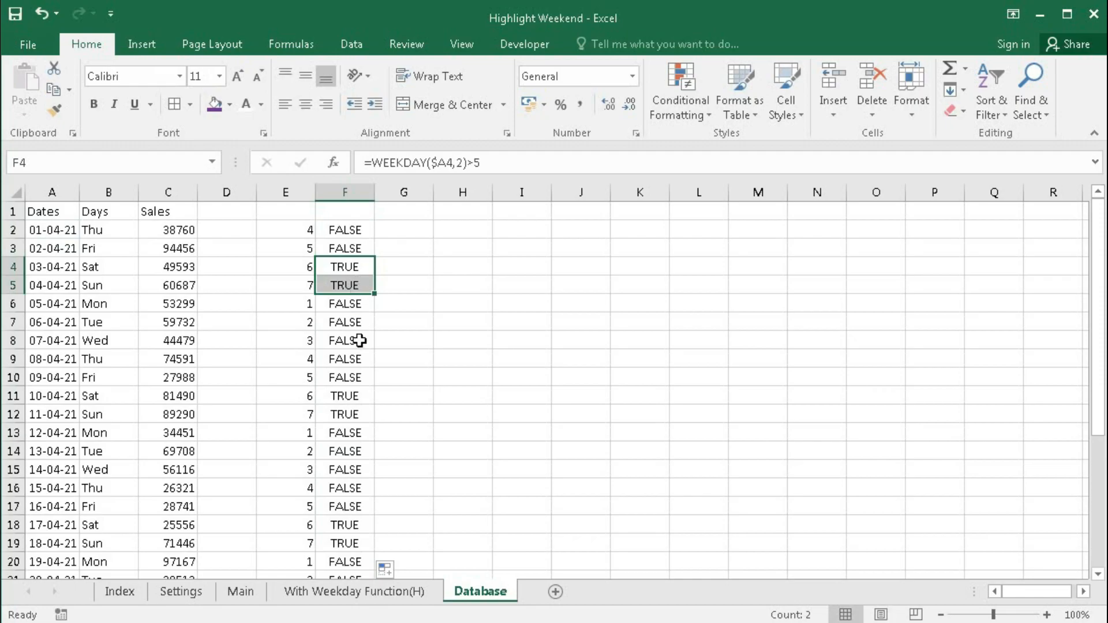
pyautogui.click(351, 398)
pyautogui.moveTo(350, 399); pyautogui.dragTo(350, 411)
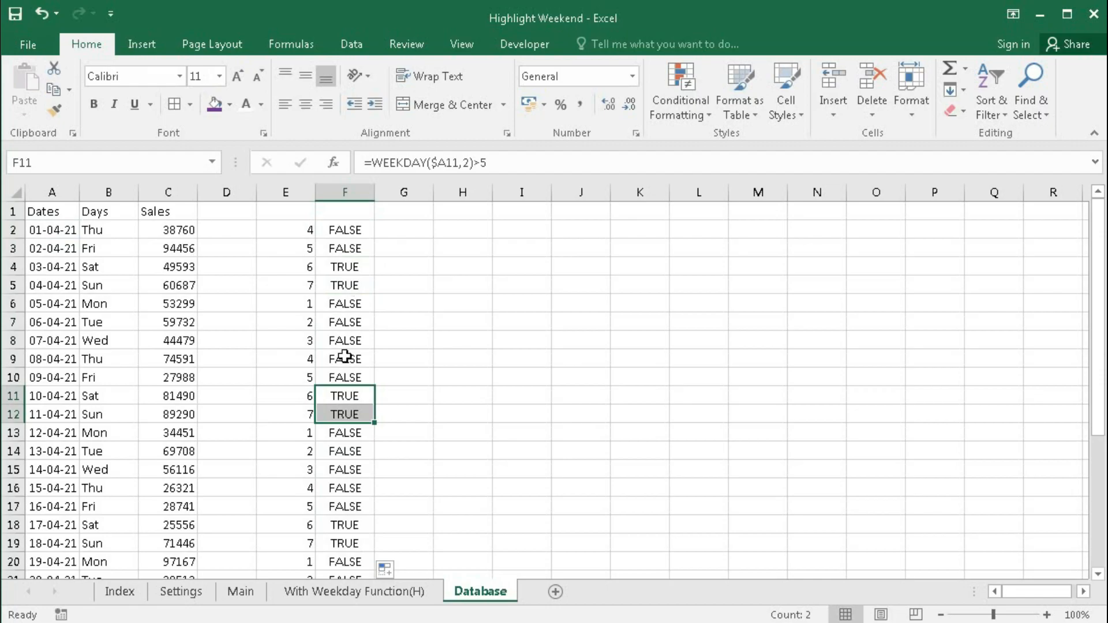
# Copy the formula text =WEEKDAY($A2,2)>5 from cell F2, leaving the cell unedited.
pyautogui.click(344, 231)
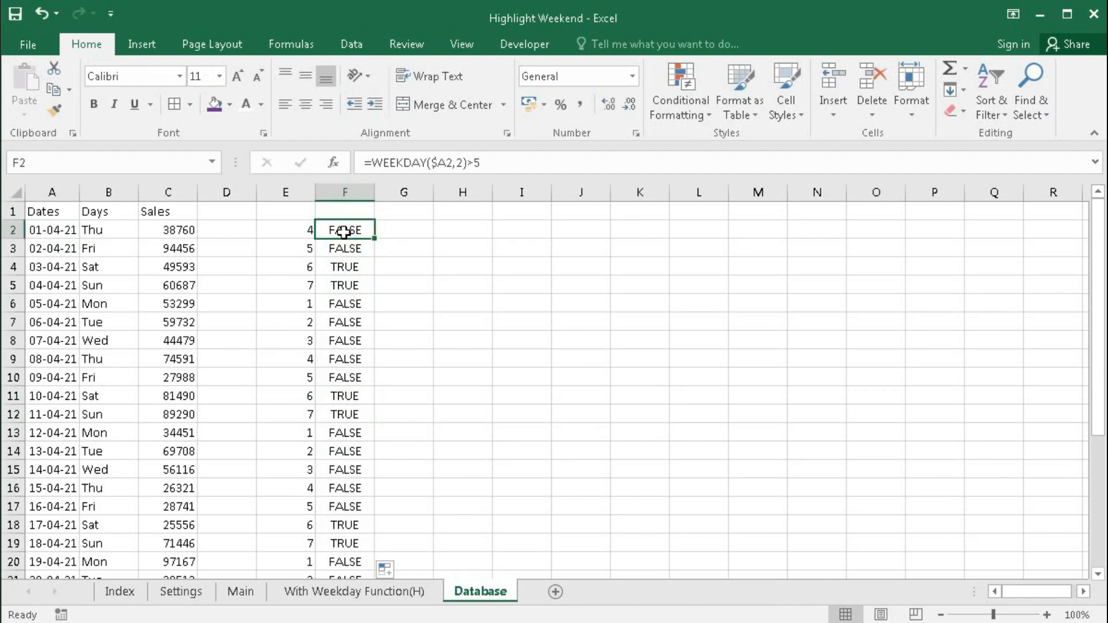
pyautogui.doubleClick(344, 231)
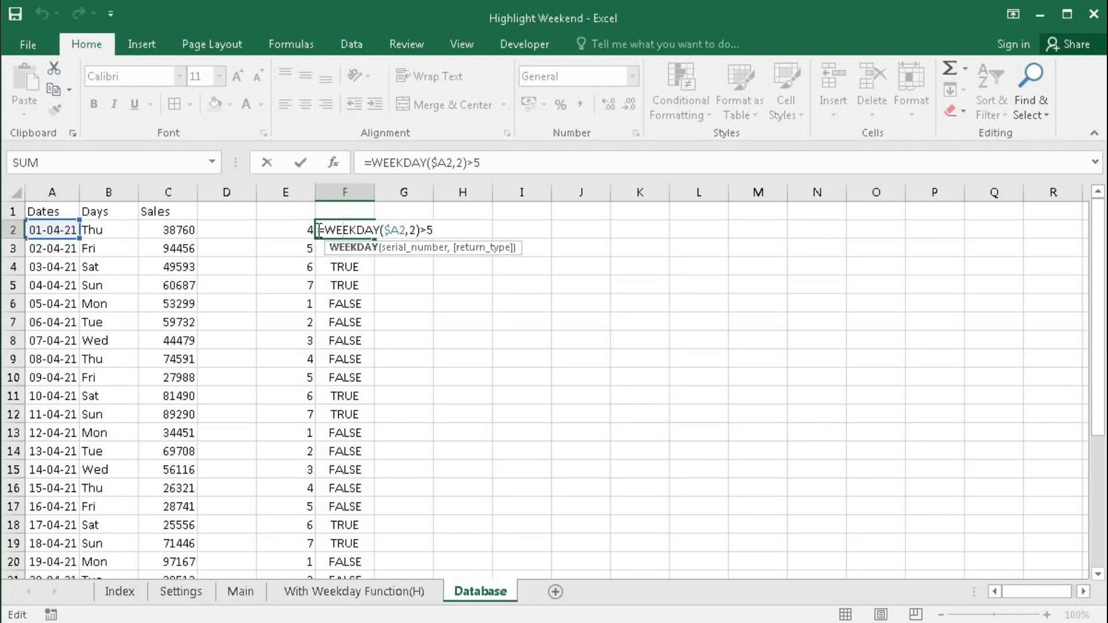
pyautogui.moveTo(319, 230); pyautogui.dragTo(487, 225)
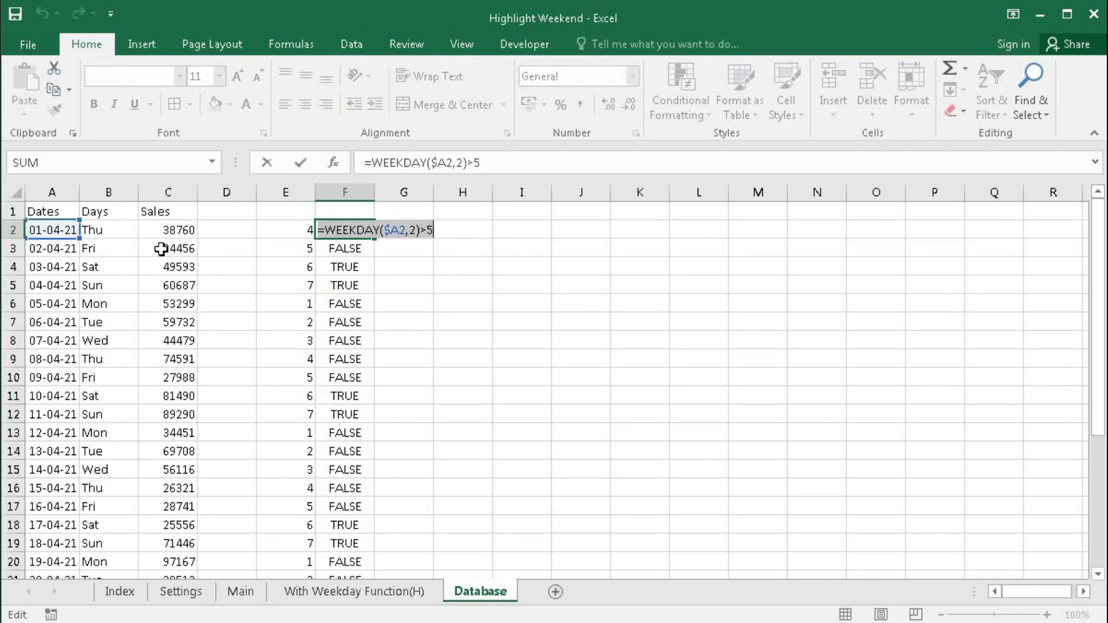
pyautogui.hotkey('ctrl', 'c')
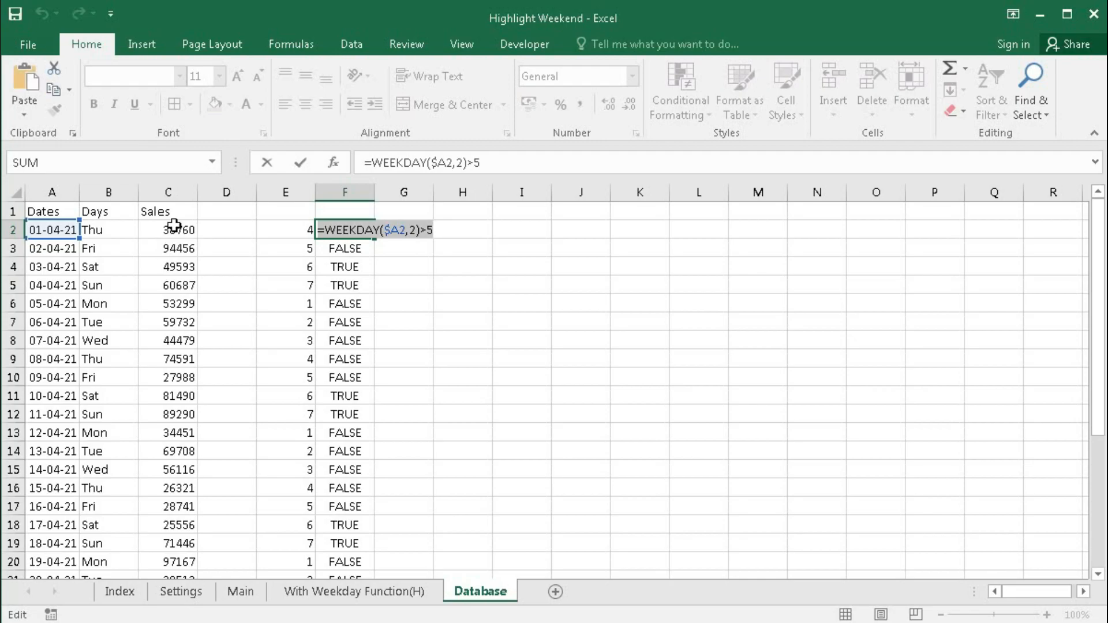
pyautogui.press('Escape')
# Start a formula-based conditional formatting rule for the dates in A2:A31, using the copied formula =WEEKDAY($A2,2)>5.
pyautogui.moveTo(55, 230); pyautogui.dragTo(51, 535)
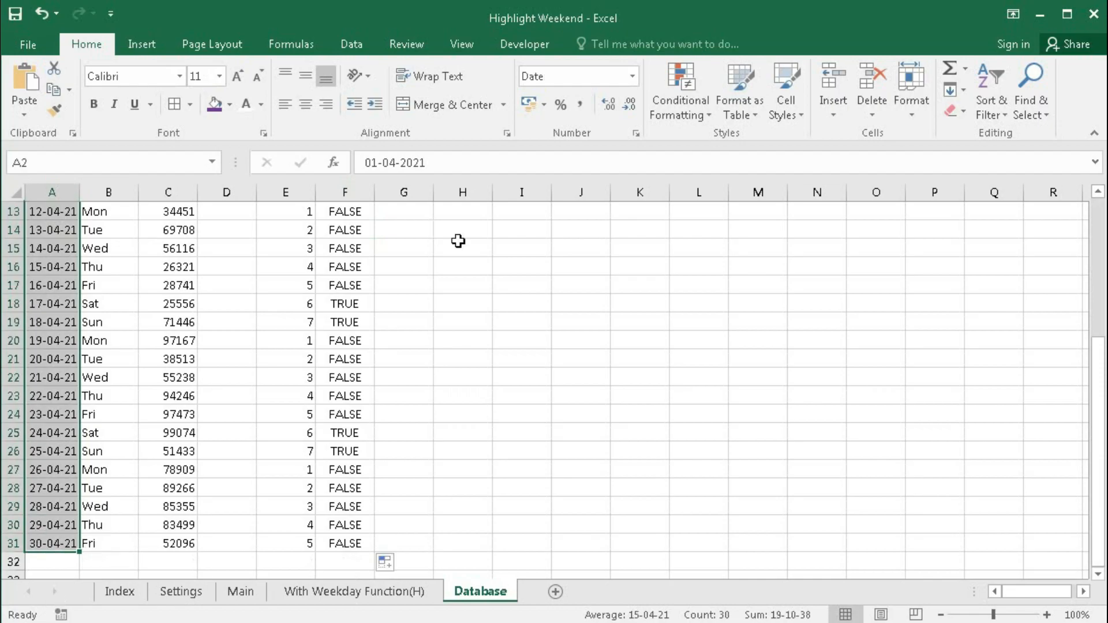
pyautogui.click(661, 109)
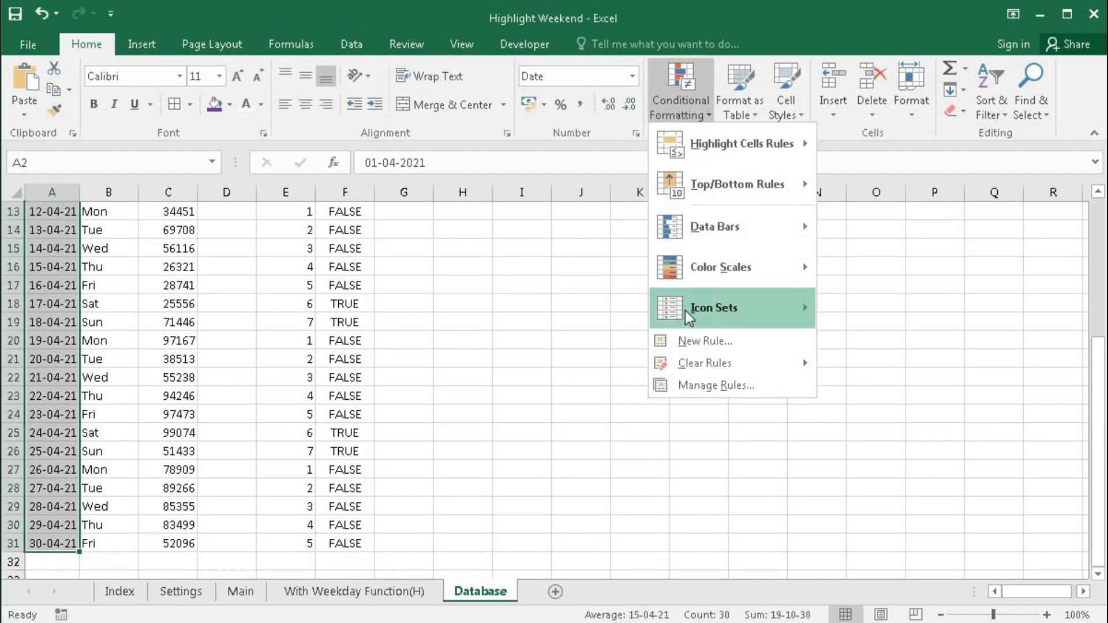
pyautogui.click(688, 341)
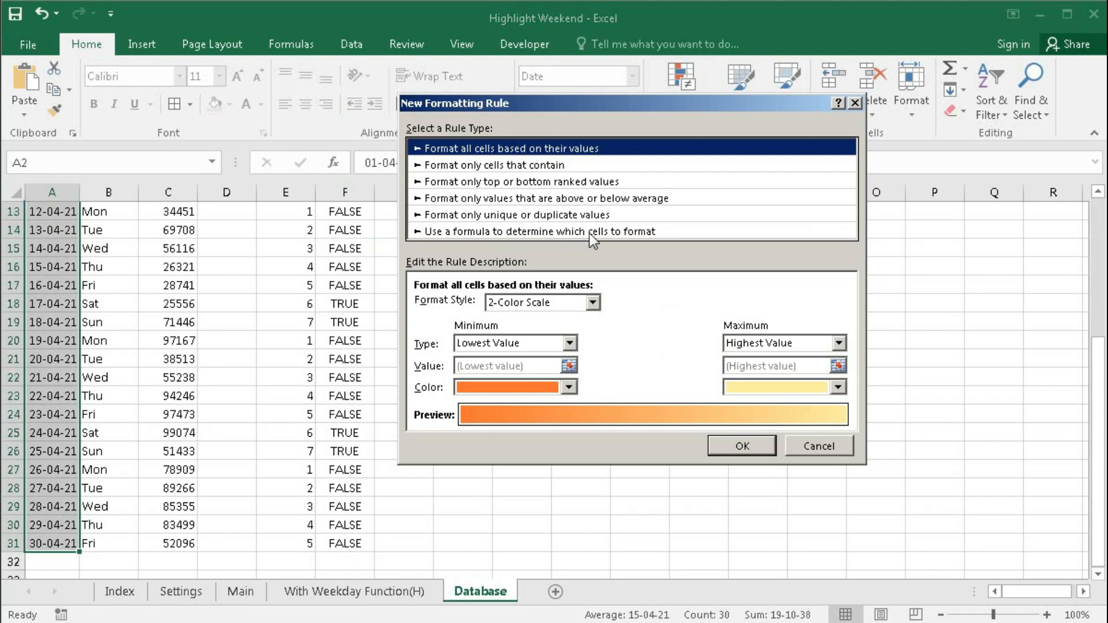
pyautogui.click(614, 232)
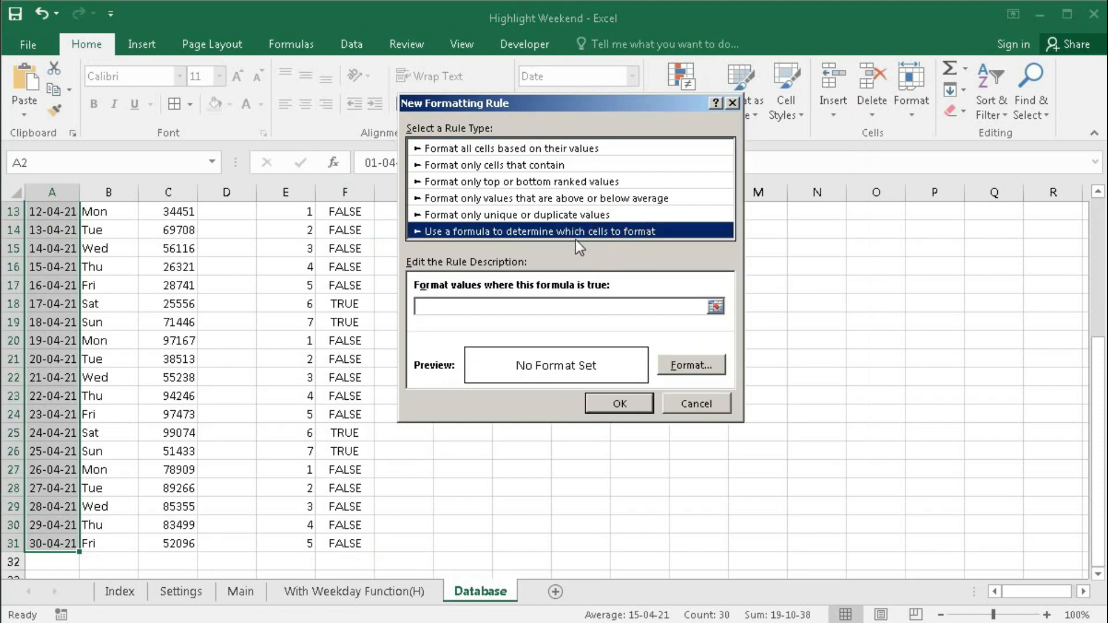
pyautogui.click(427, 306)
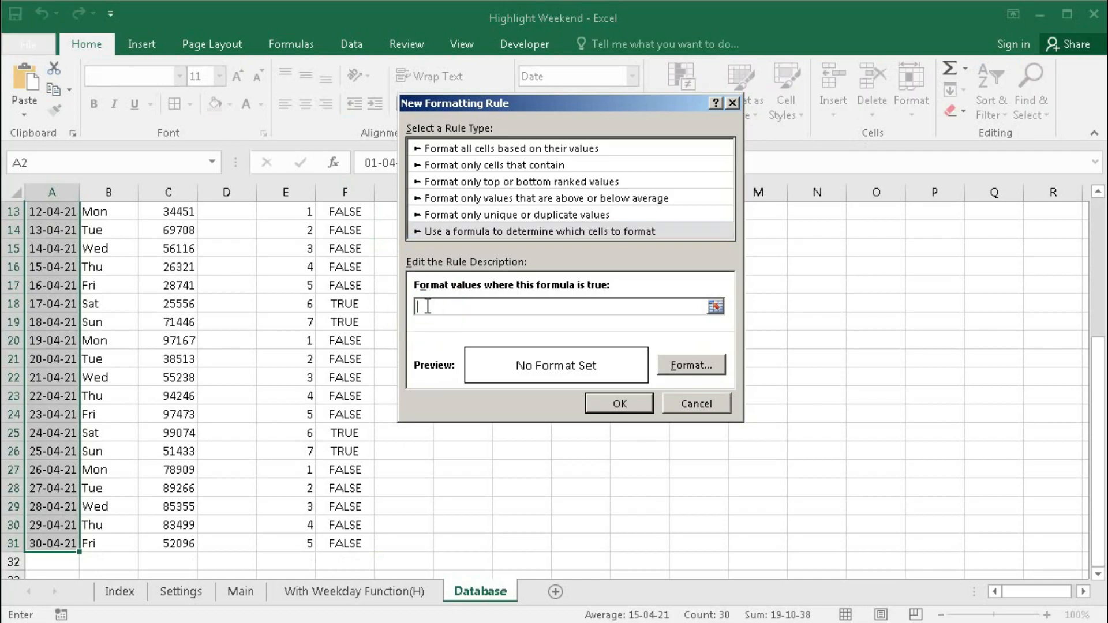
pyautogui.hotkey('ctrl', 'v')
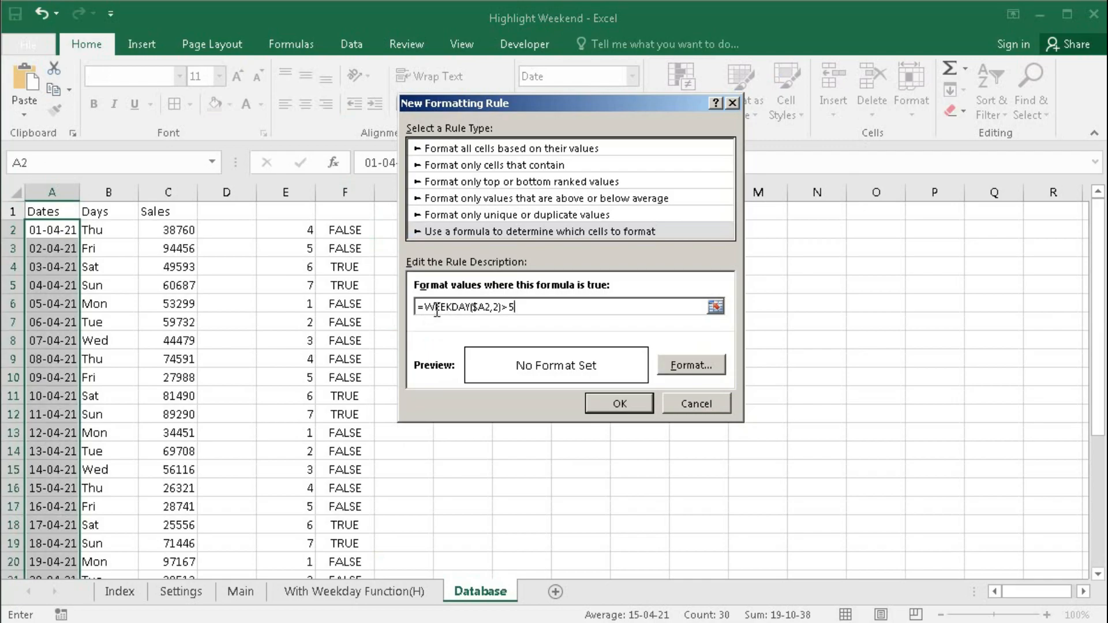
# Give the weekend rule a red fill and an outline border, and apply it to the dates.
pyautogui.click(692, 367)
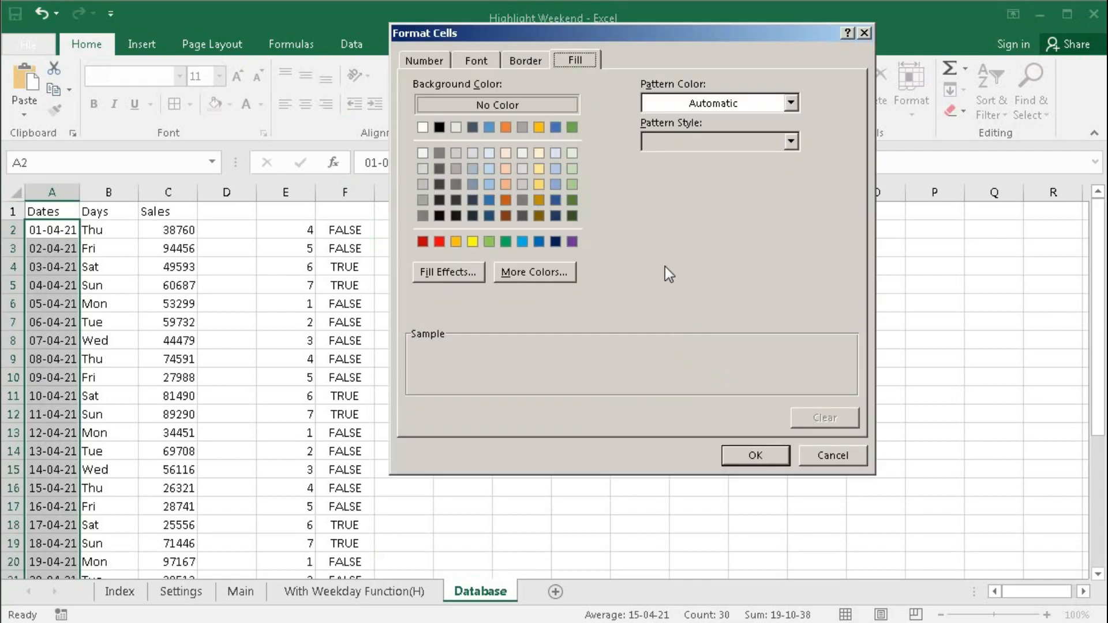
pyautogui.click(439, 241)
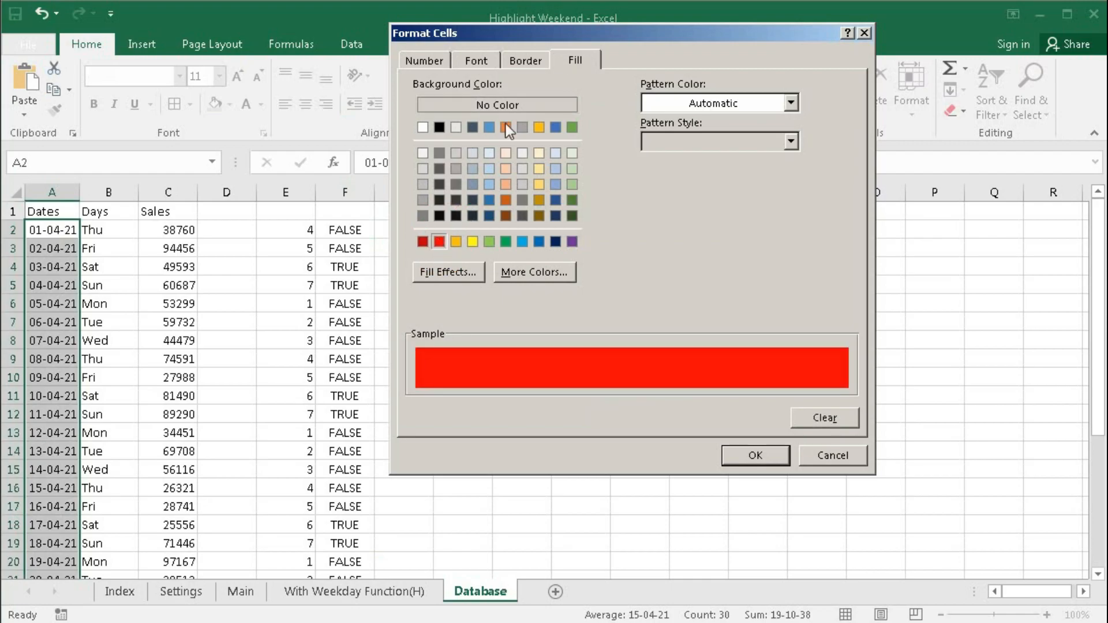
pyautogui.click(529, 60)
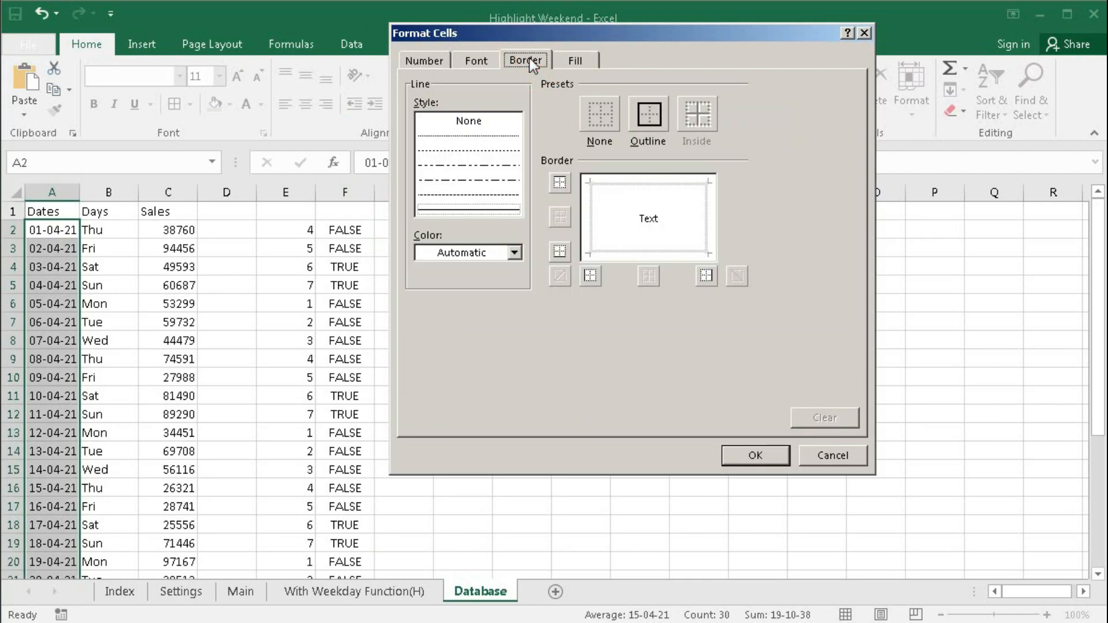
pyautogui.click(645, 140)
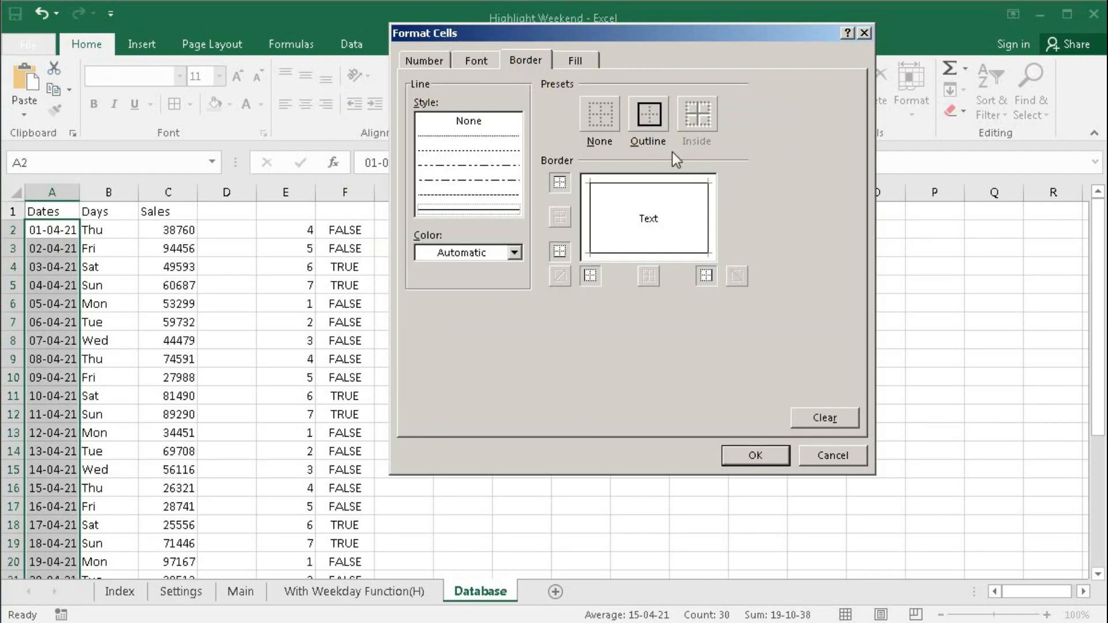
pyautogui.click(739, 455)
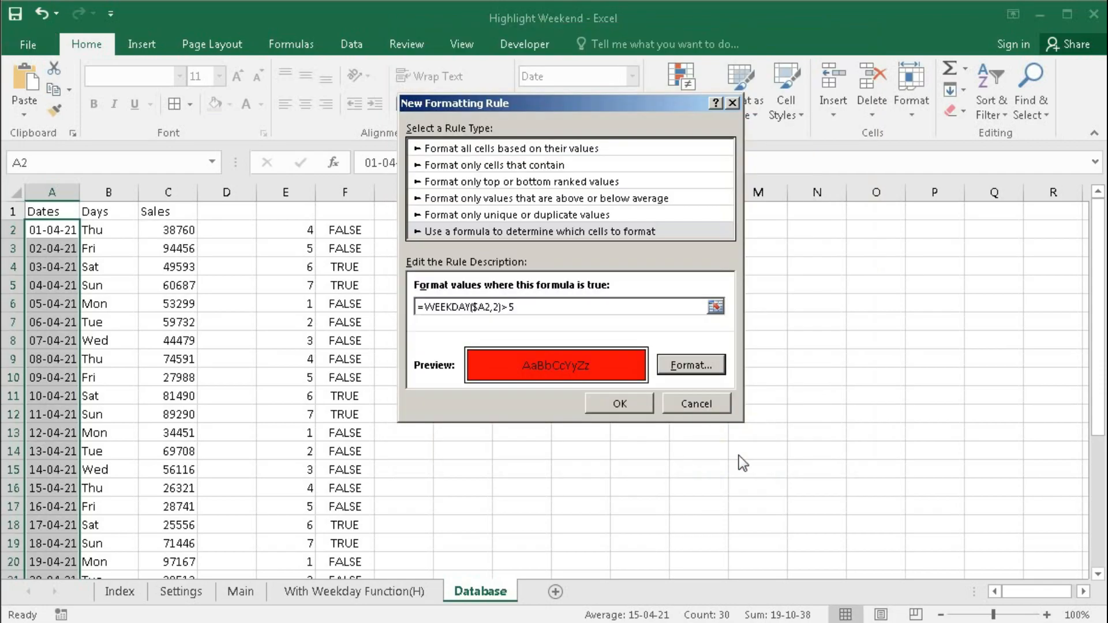
pyautogui.click(619, 404)
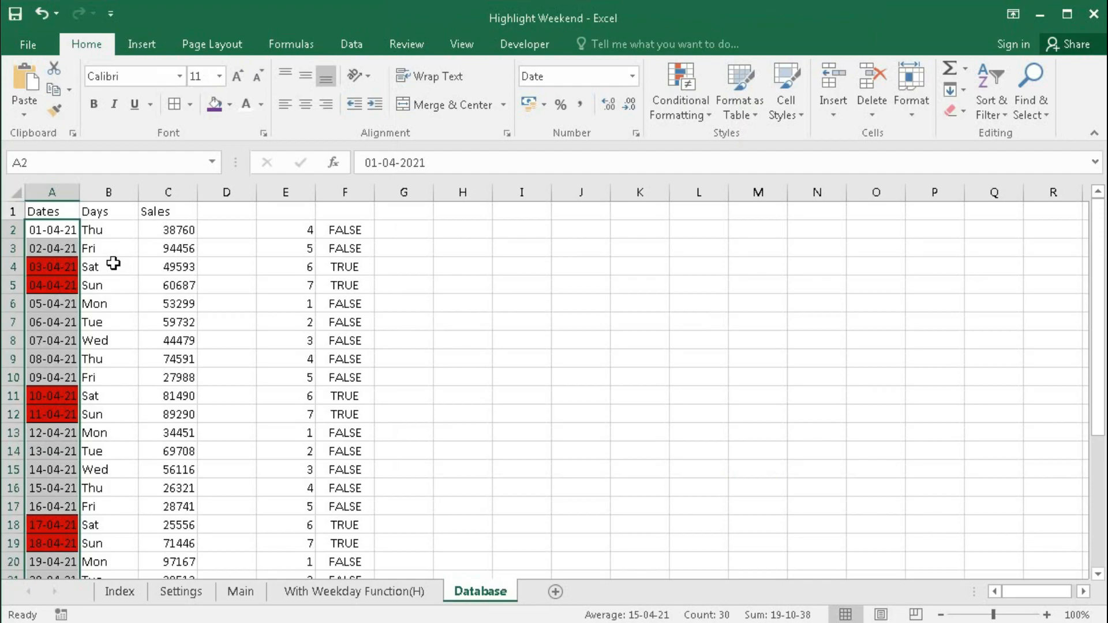
# Extend the weekend formatting rule's range to =$A$2:$C$31 and check the Saturday and Sunday rows across Dates, Days and Sales.
pyautogui.click(666, 114)
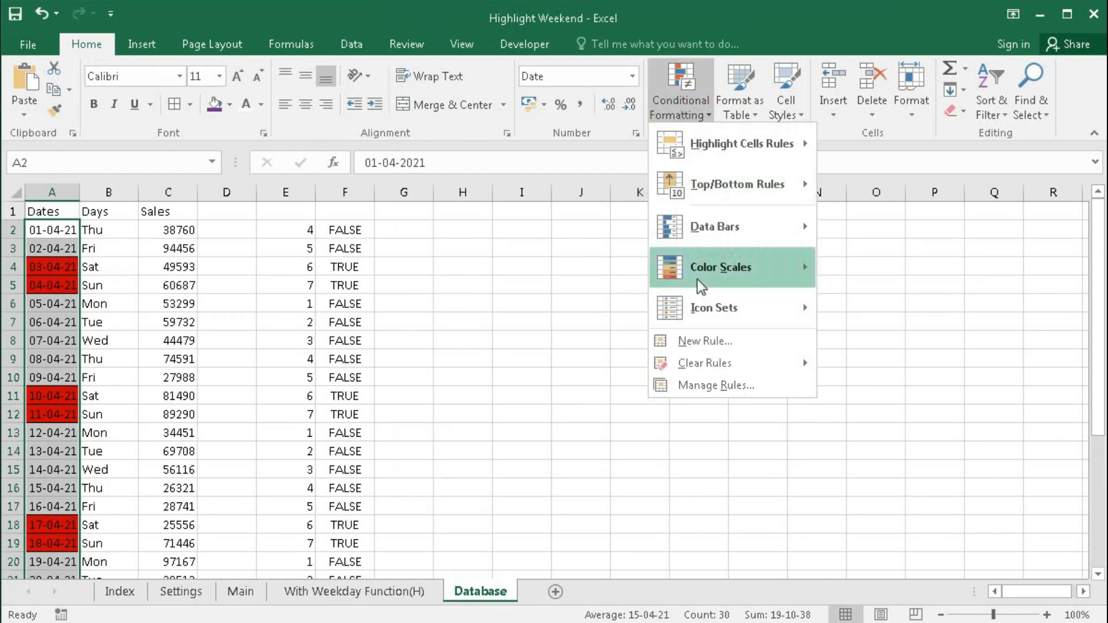
pyautogui.click(711, 385)
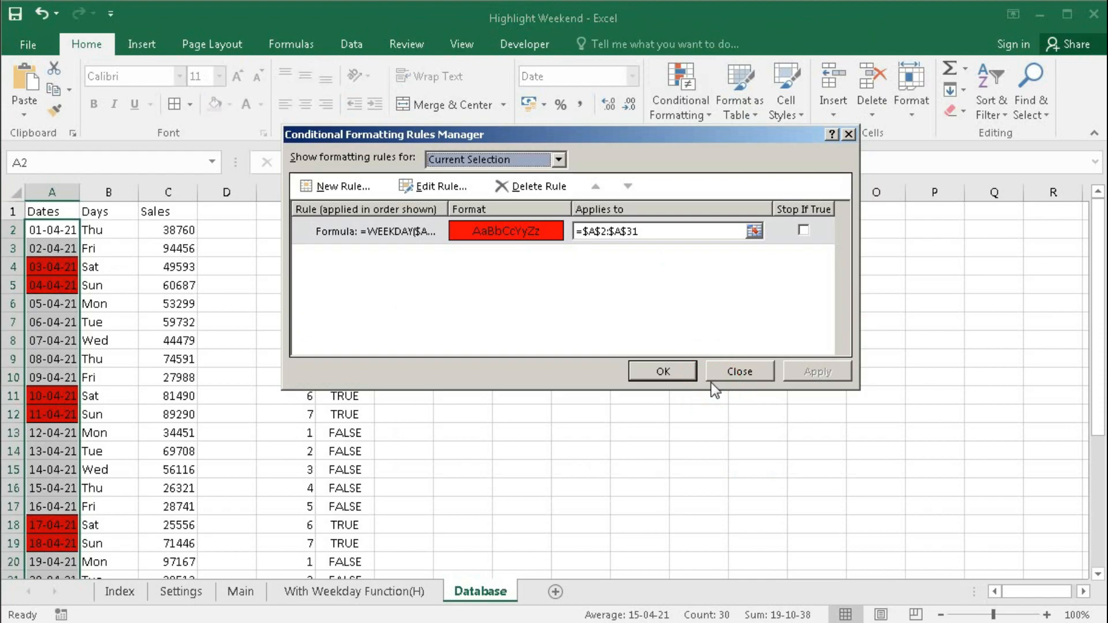
pyautogui.click(584, 231)
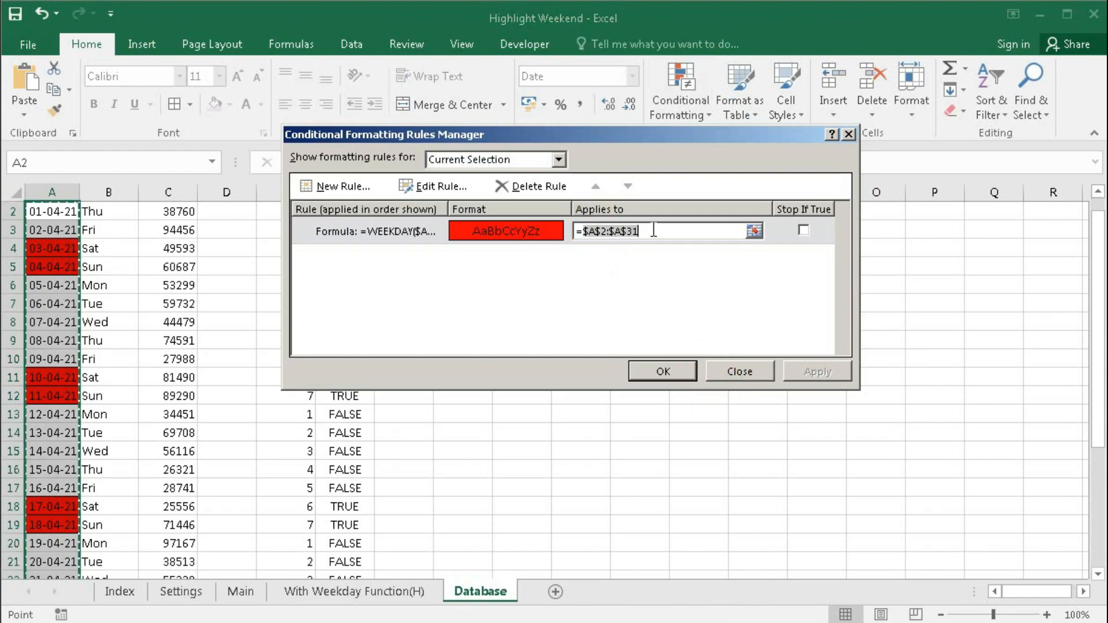
pyautogui.moveTo(660, 230); pyautogui.dragTo(543, 230)
pyautogui.moveTo(50, 212); pyautogui.dragTo(183, 551)
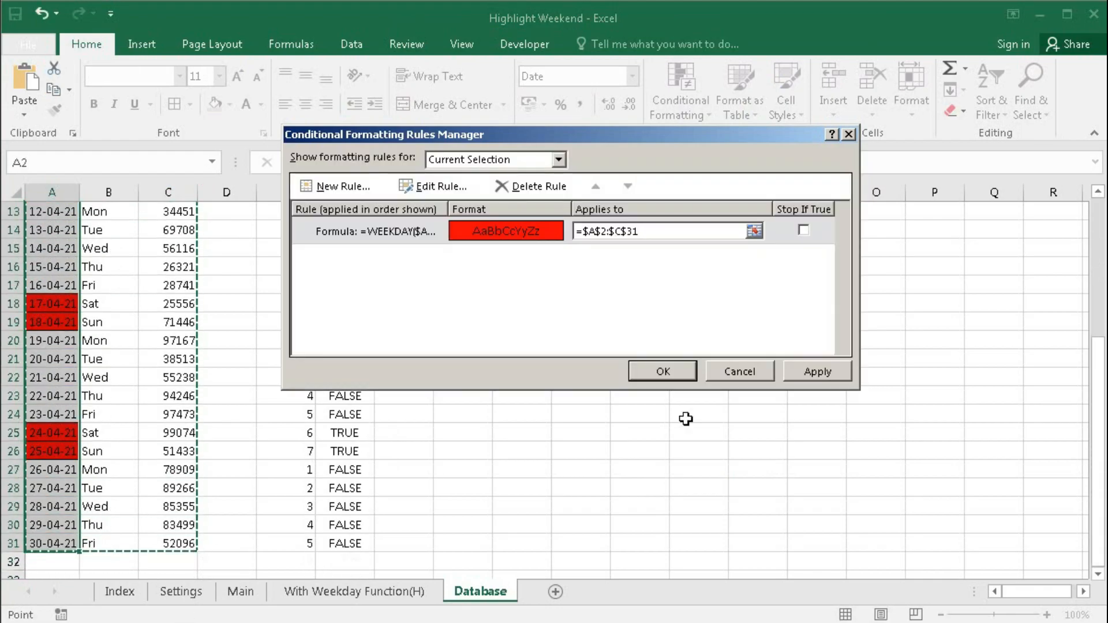
pyautogui.click(811, 375)
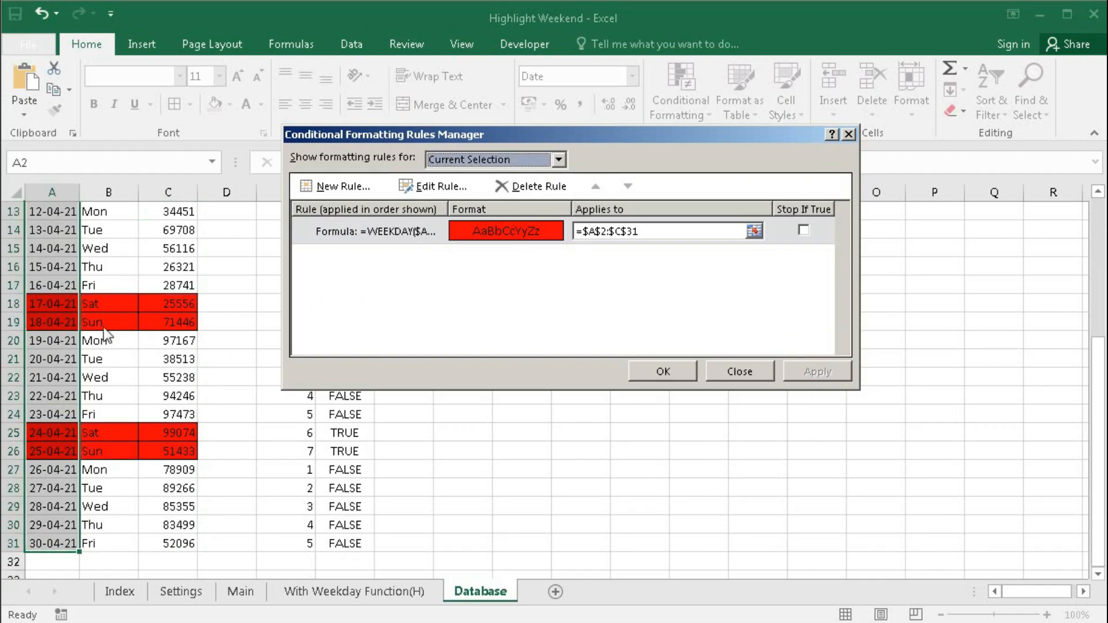
pyautogui.click(641, 371)
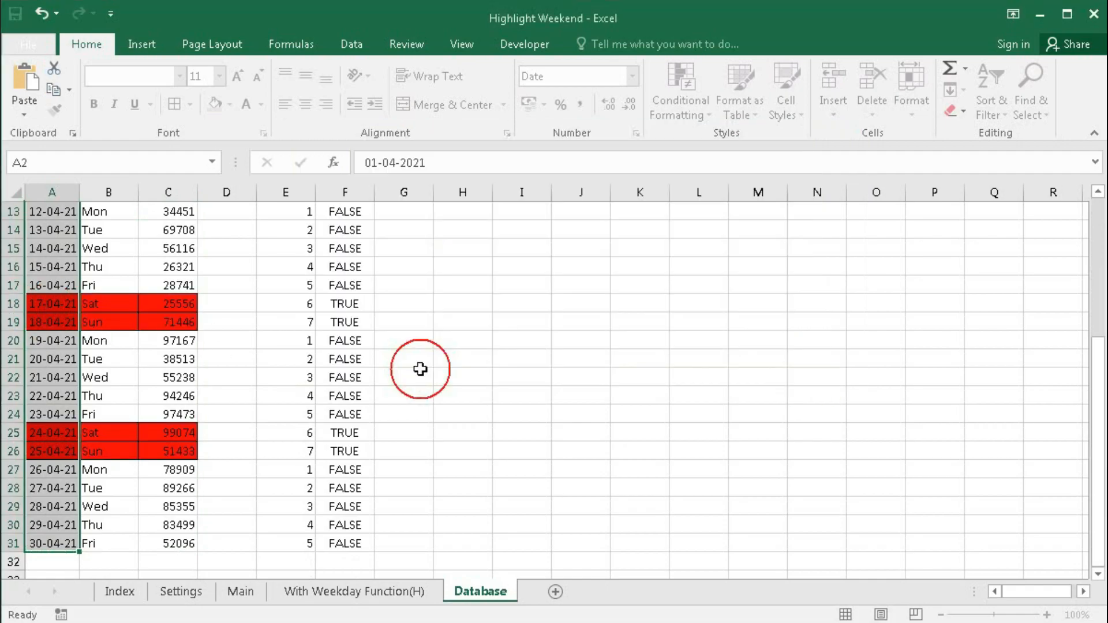
pyautogui.click(51, 302)
pyautogui.hotkey('ctrl', 'shift', 'Right')
pyautogui.moveTo(71, 315); pyautogui.dragTo(169, 317)
pyautogui.scroll(4, 171, 415)
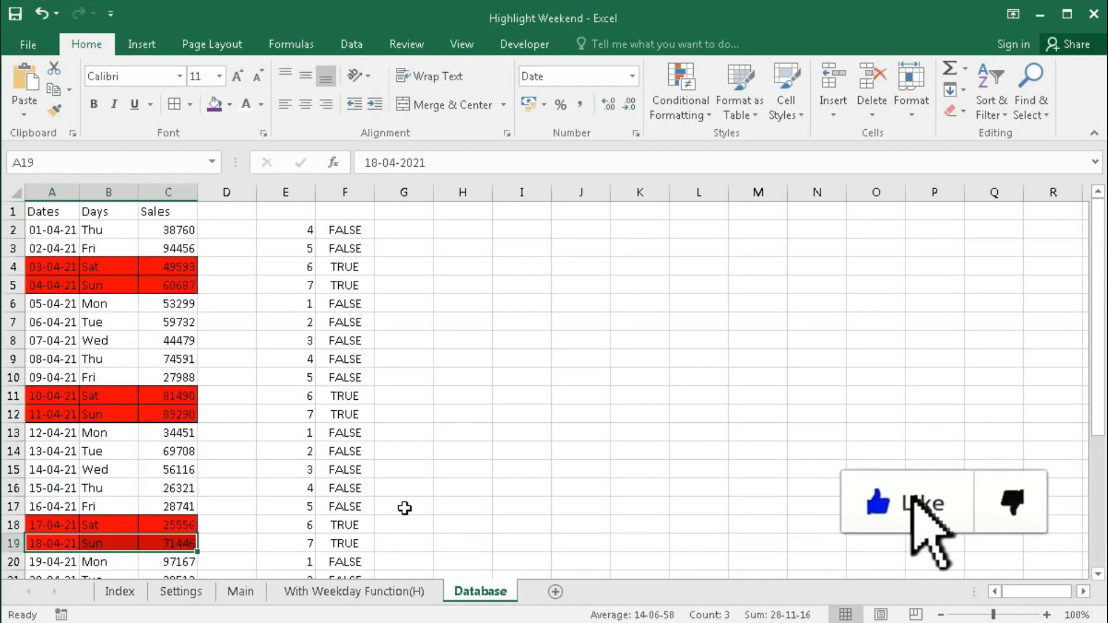
# On the With Weekday Function(H) sheet, test the Sunday highlighting by switching the attendance month to July, November and finally December.
pyautogui.click(373, 594)
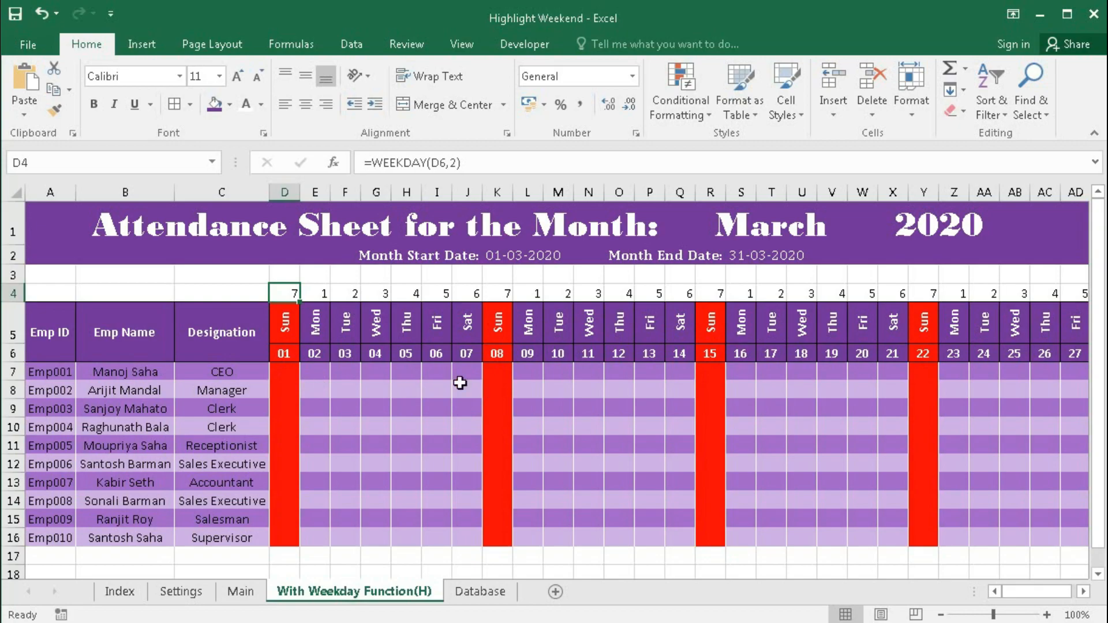
pyautogui.click(290, 374)
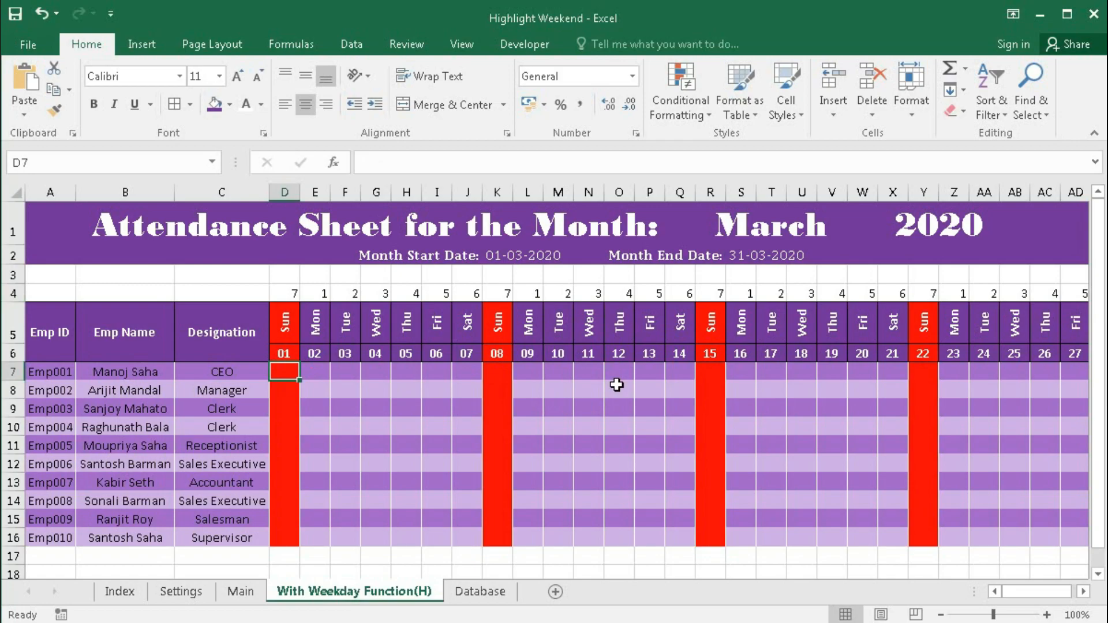
pyautogui.click(776, 239)
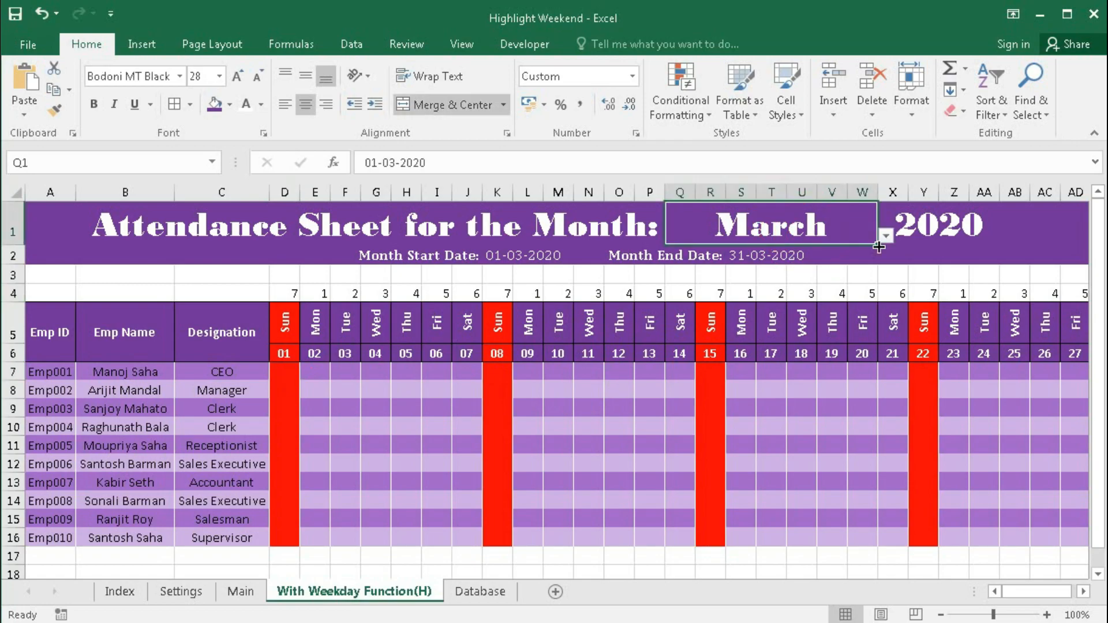
pyautogui.click(885, 236)
pyautogui.click(816, 264)
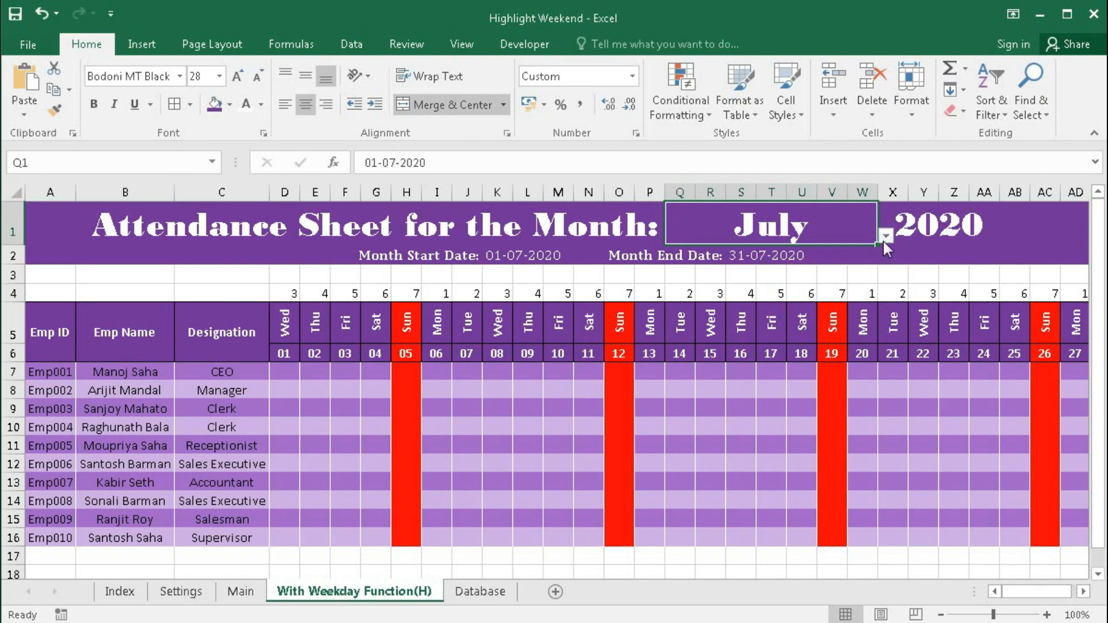
pyautogui.click(885, 238)
pyautogui.click(793, 318)
pyautogui.click(885, 237)
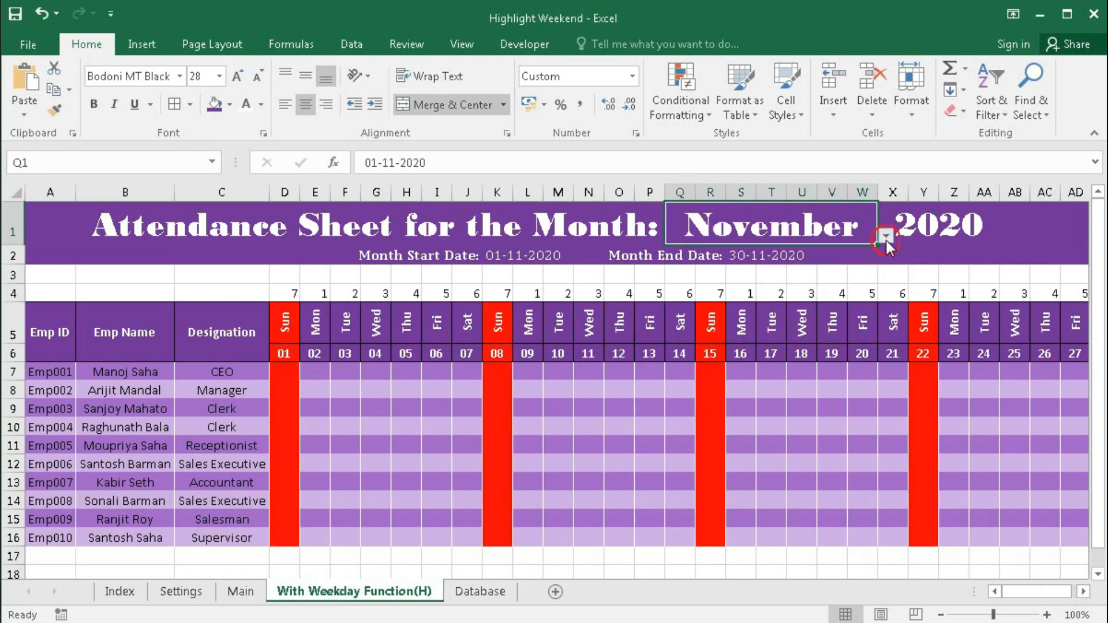
pyautogui.click(791, 332)
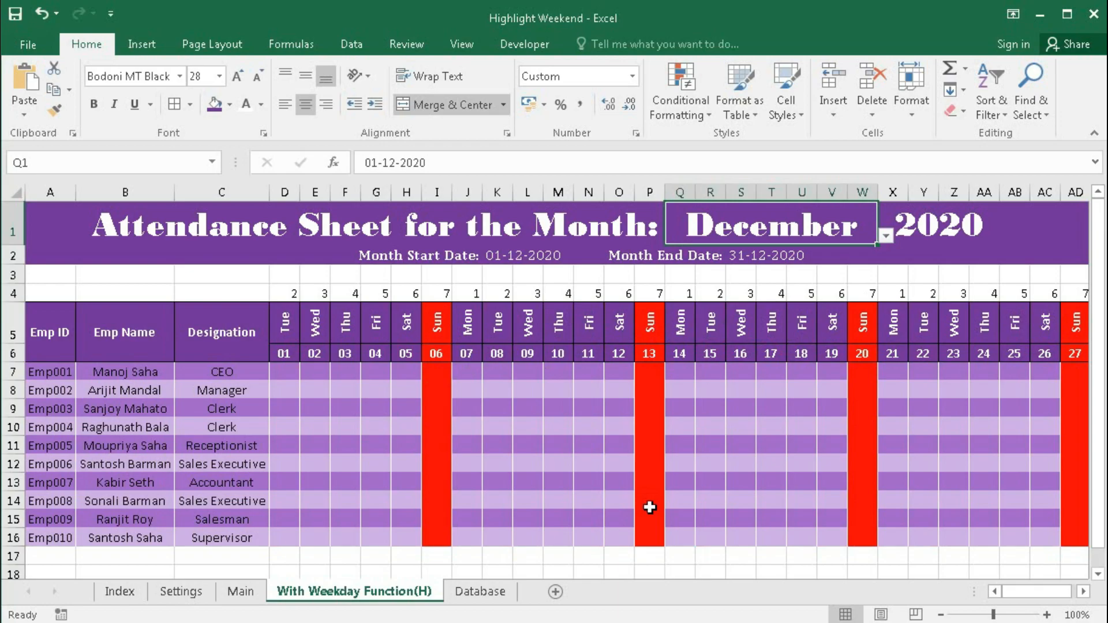
# Delete the existing conditional formatting rule that colours the Sunday columns of the attendance sheet.
pyautogui.click(436, 423)
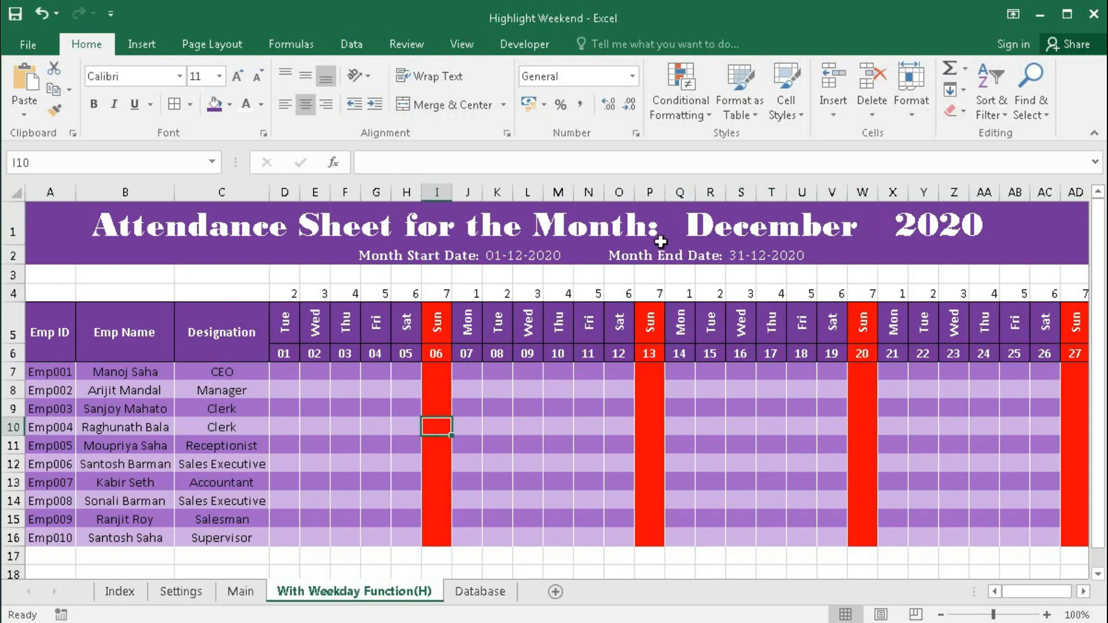
pyautogui.click(687, 107)
pyautogui.click(704, 383)
pyautogui.click(522, 226)
pyautogui.click(531, 186)
pyautogui.click(662, 371)
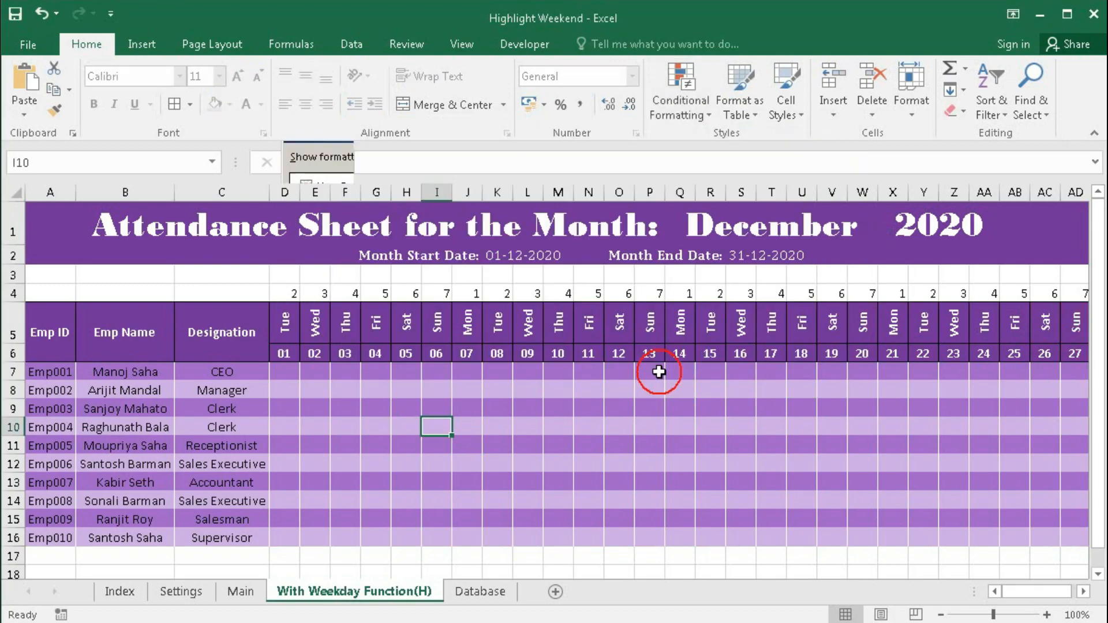
# Clear the weekday numbers above the day headers in D4:AH4.
pyautogui.moveTo(288, 294); pyautogui.dragTo(438, 293)
pyautogui.moveTo(763, 289); pyautogui.dragTo(1042, 291)
pyautogui.press('Delete')
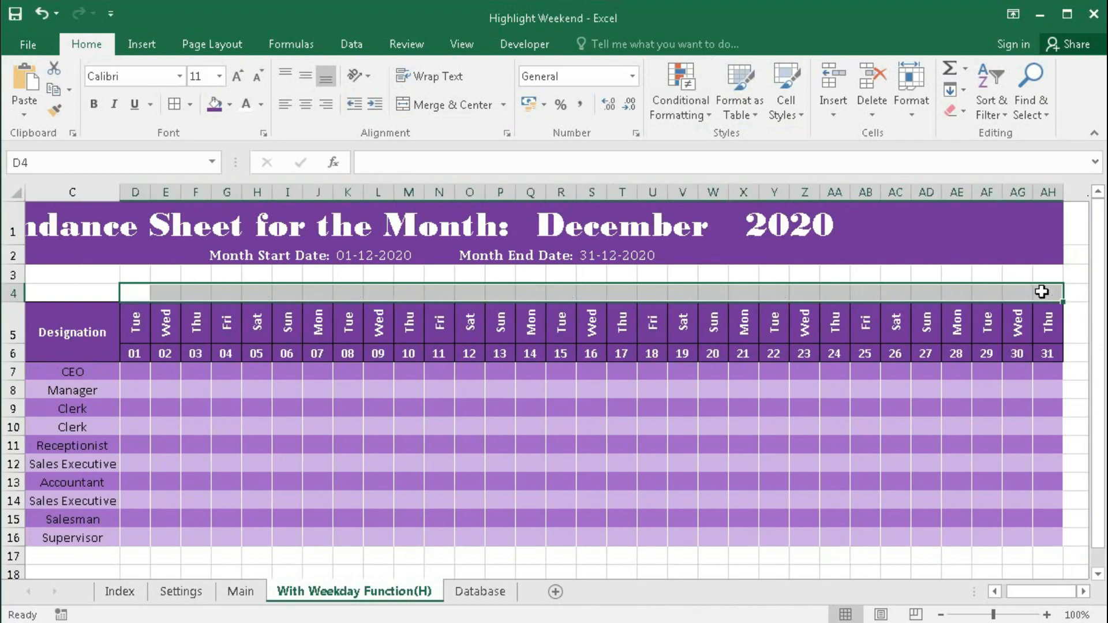
# Enter =WEEKDAY(D$6,2) in cell D4, with the reference's row locked.
pyautogui.click(1003, 592)
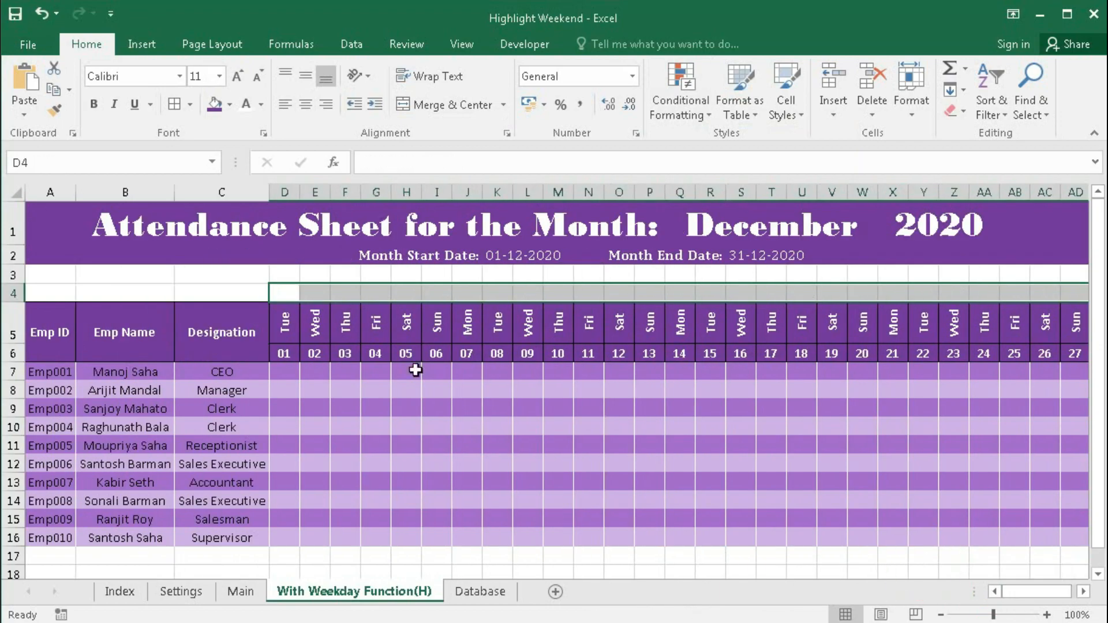
pyautogui.click(278, 292)
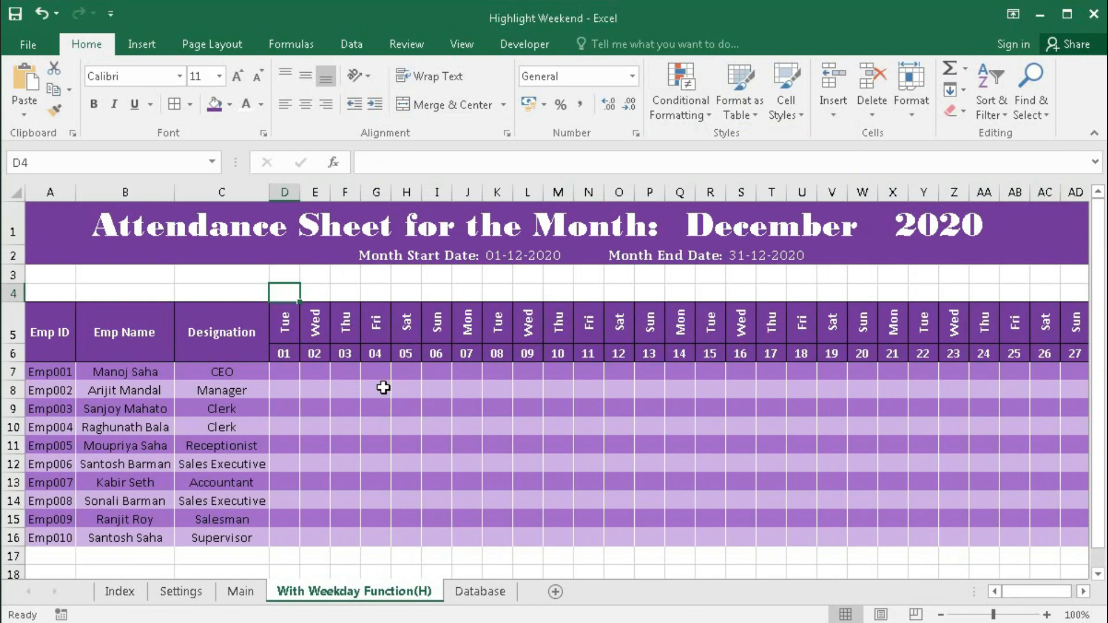
pyautogui.write('=WEEK')
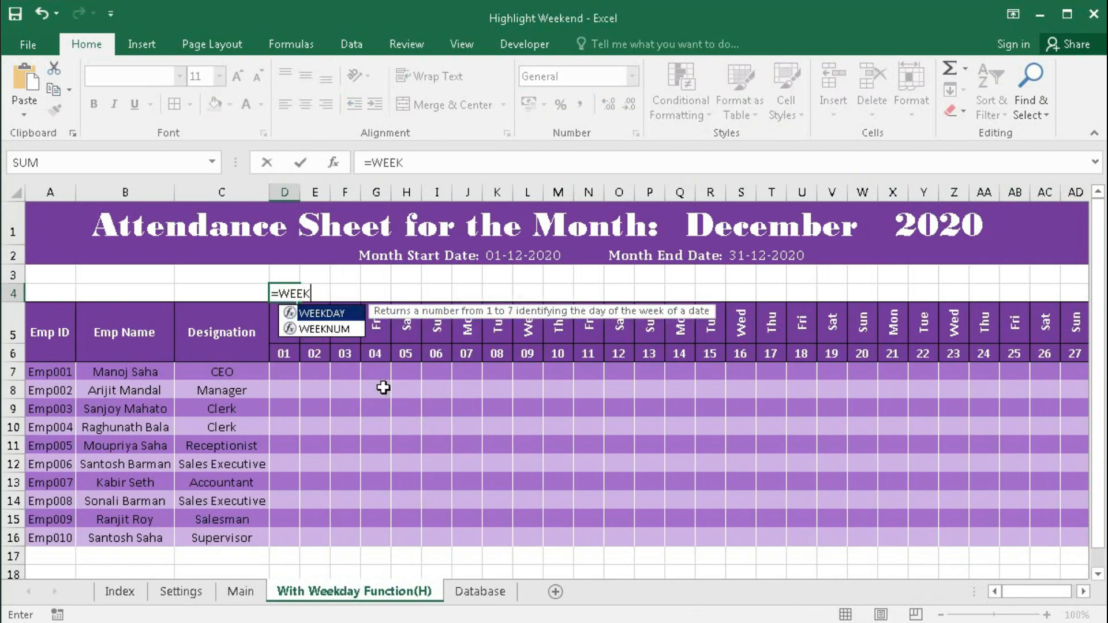
pyautogui.press('Tab')
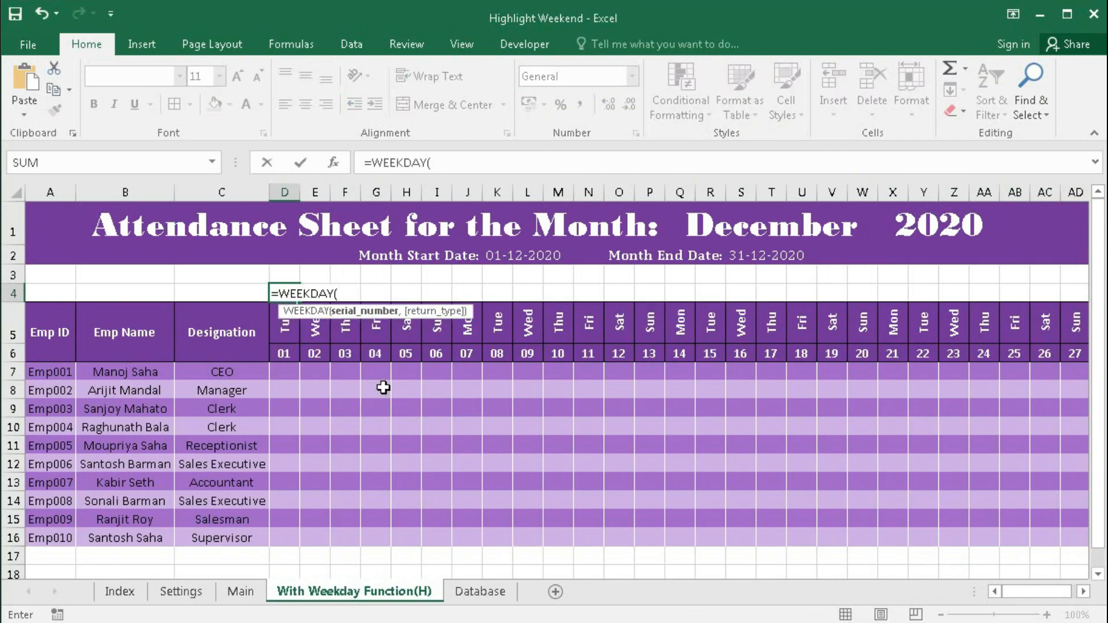
pyautogui.click(287, 355)
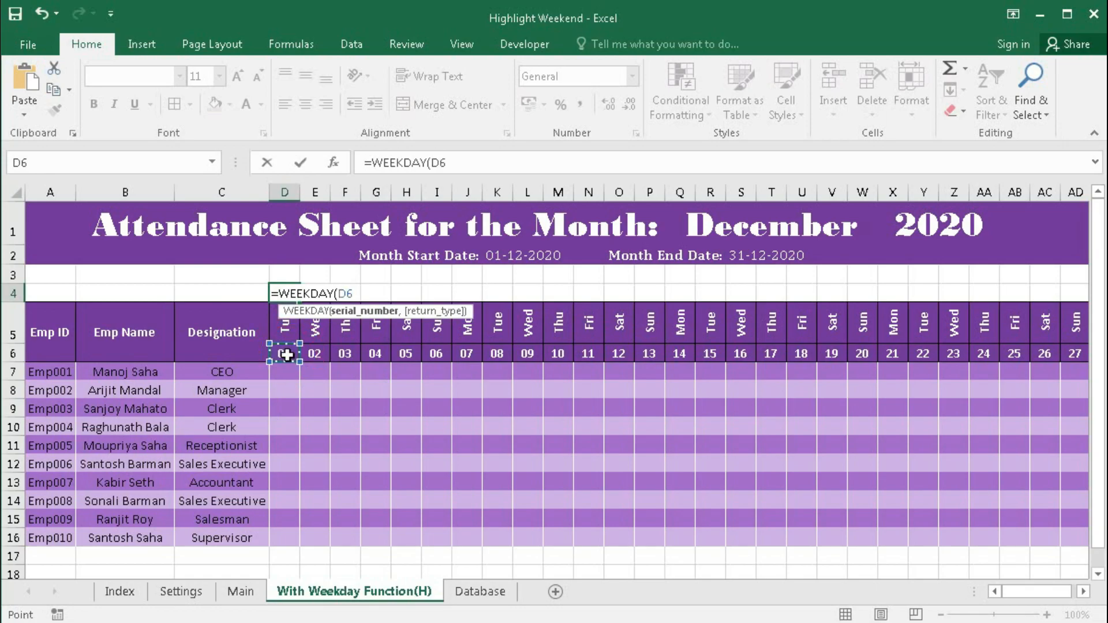
pyautogui.press('F4')
pyautogui.press('F4')
pyautogui.write(',')
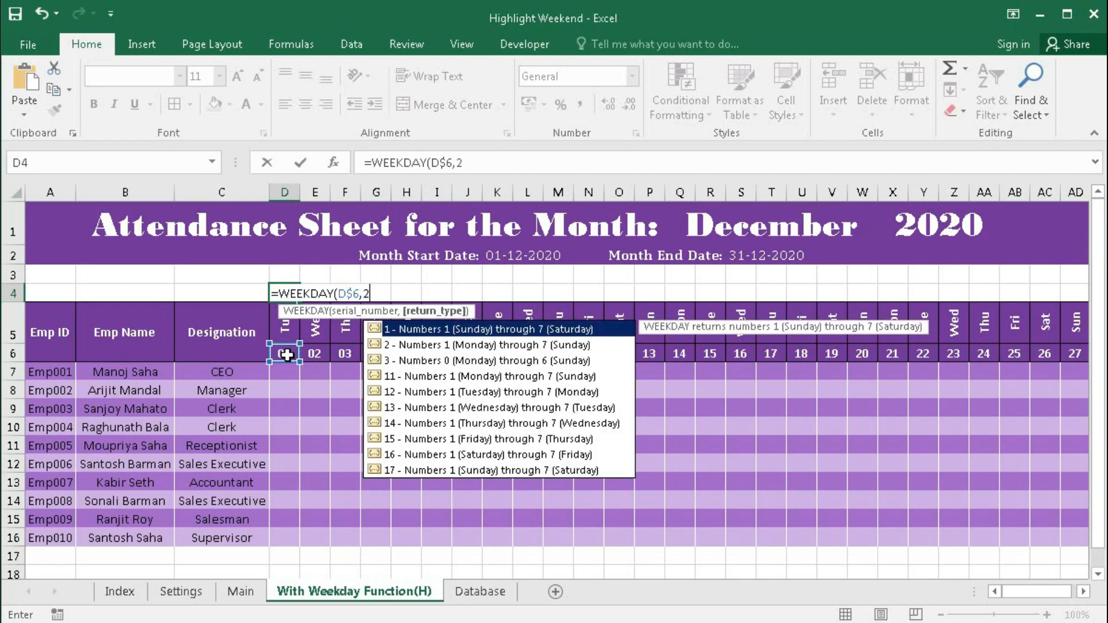
pyautogui.write('2)')
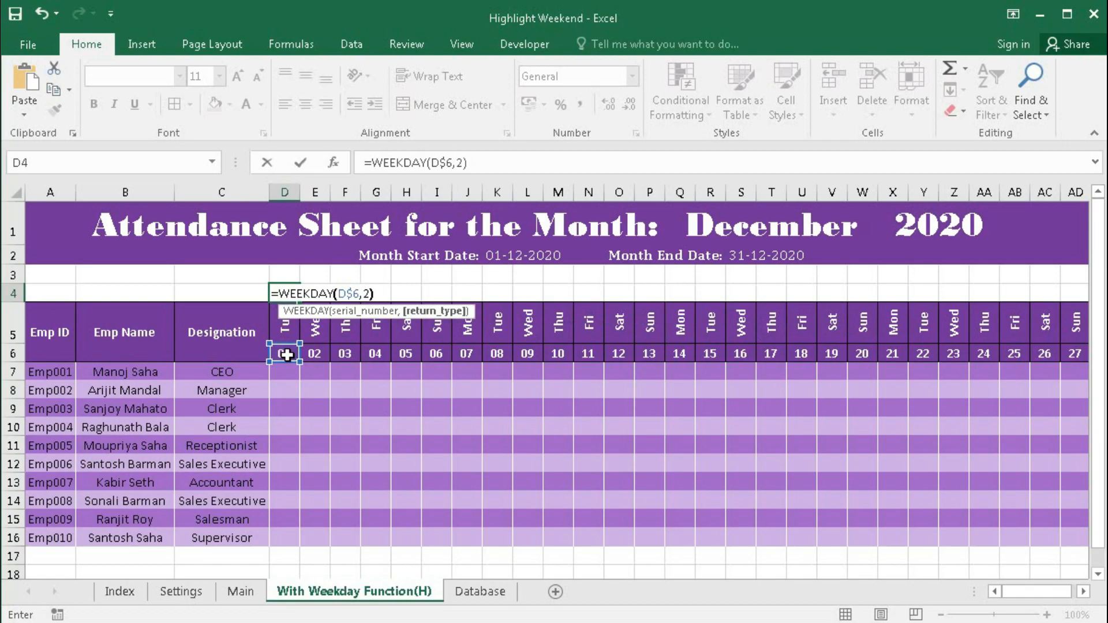
pyautogui.press('Return')
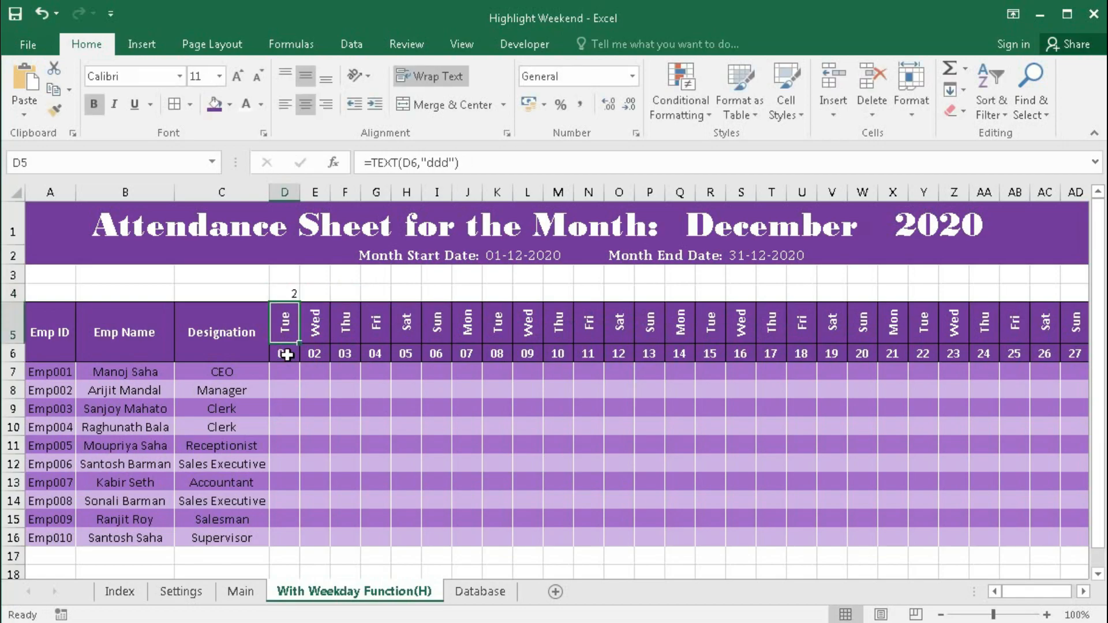
# Fill the weekday formula from D4 across to AH4 and check the numbers against the day names.
pyautogui.click(290, 292)
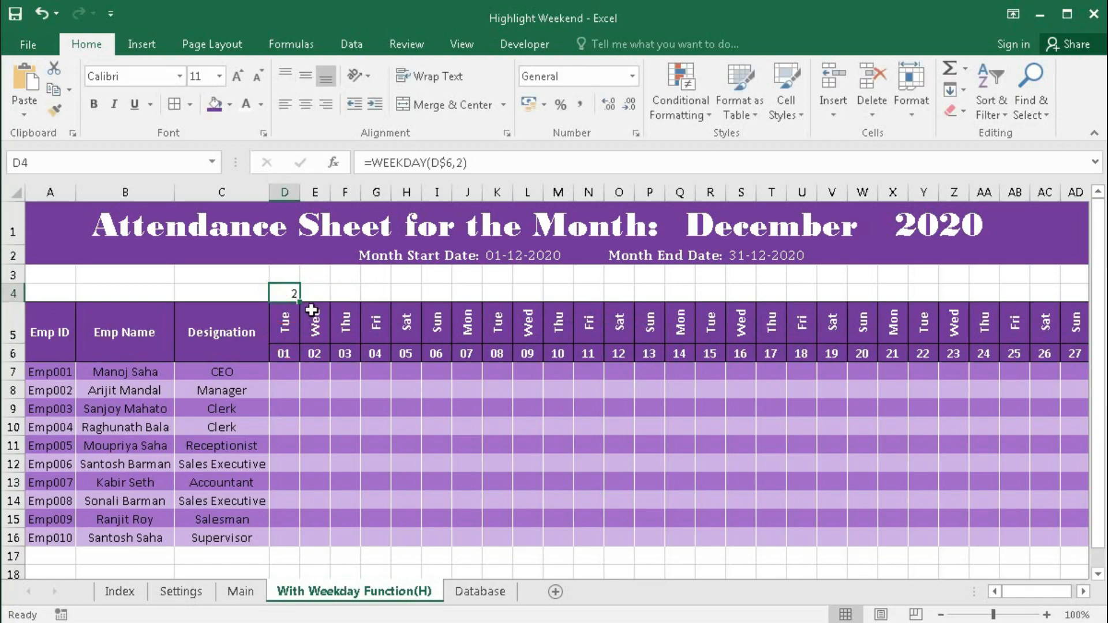
pyautogui.moveTo(302, 303); pyautogui.dragTo(1056, 299)
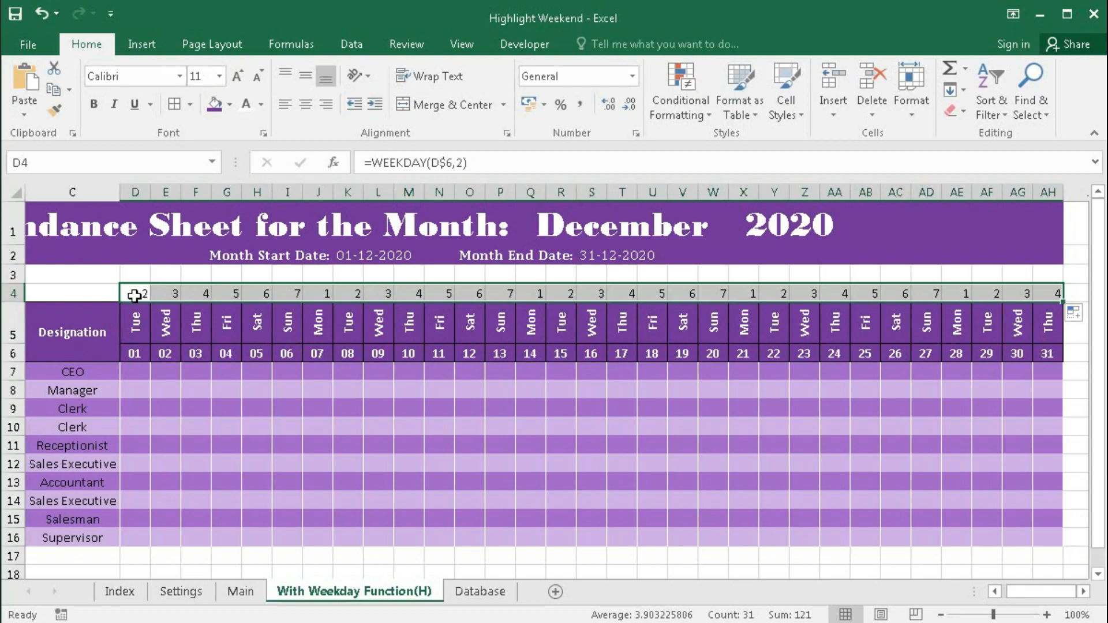
pyautogui.moveTo(143, 292); pyautogui.dragTo(1056, 292)
pyautogui.click(141, 292)
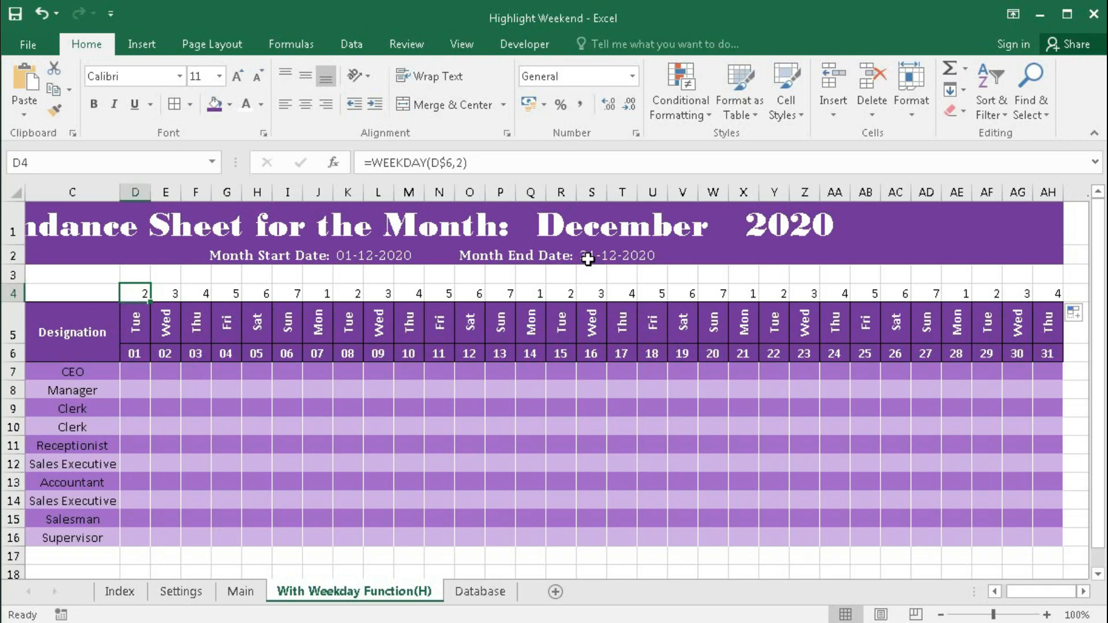
pyautogui.click(288, 293)
pyautogui.click(230, 445)
# Create a formula-based conditional formatting rule for D7:AH16 with the condition =D$4=7.
pyautogui.moveTo(133, 371); pyautogui.dragTo(1036, 528)
pyautogui.click(701, 113)
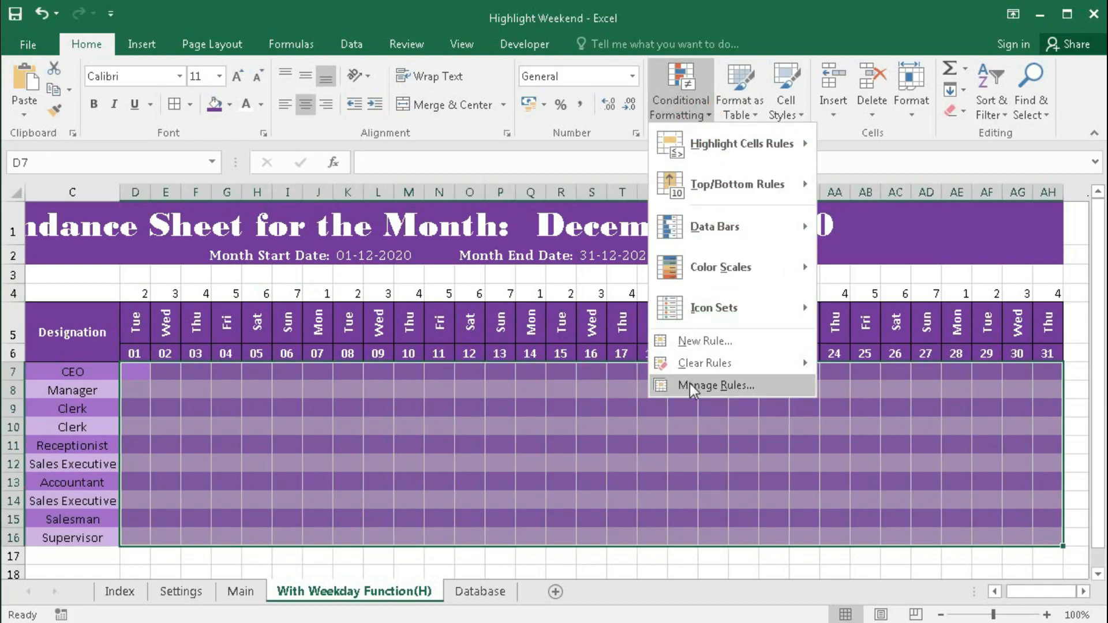
pyautogui.click(692, 343)
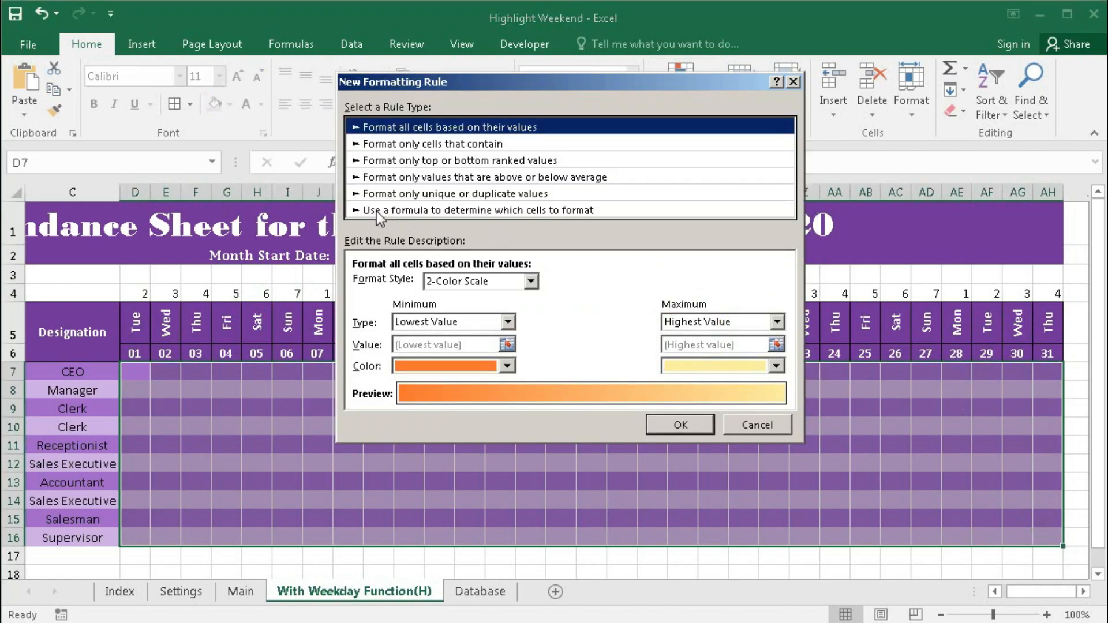
pyautogui.click(442, 210)
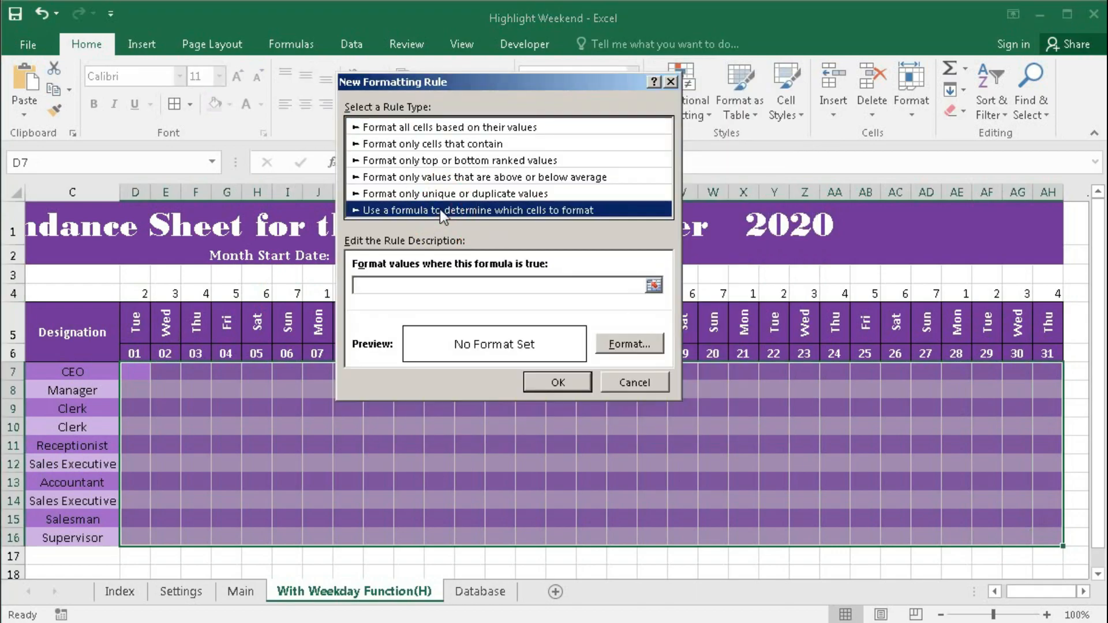
pyautogui.click(390, 283)
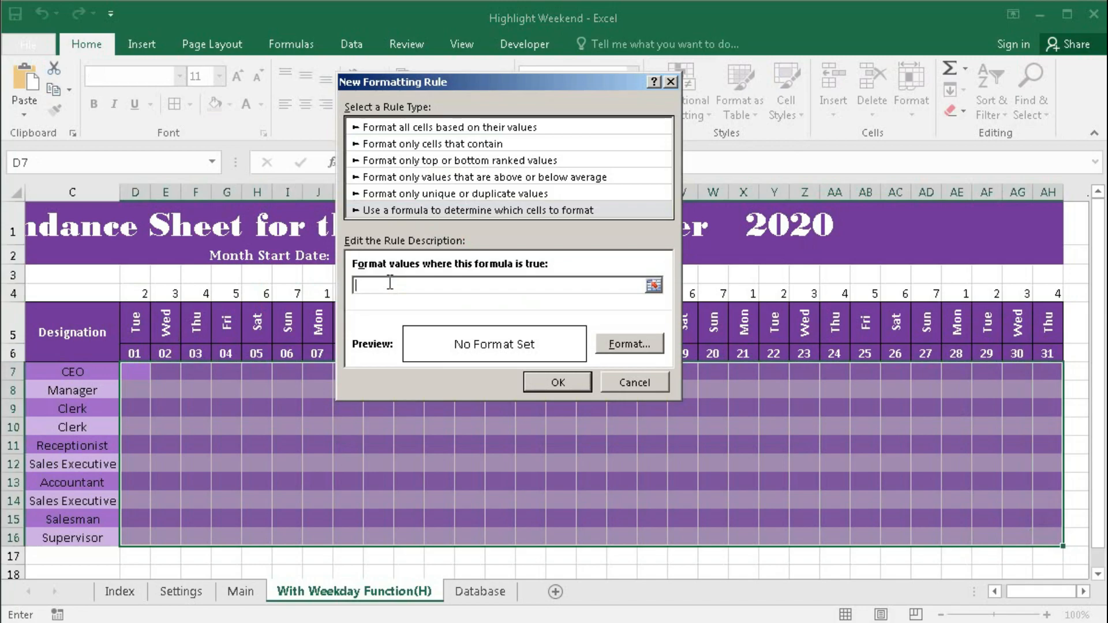
pyautogui.write('=')
pyautogui.click(140, 293)
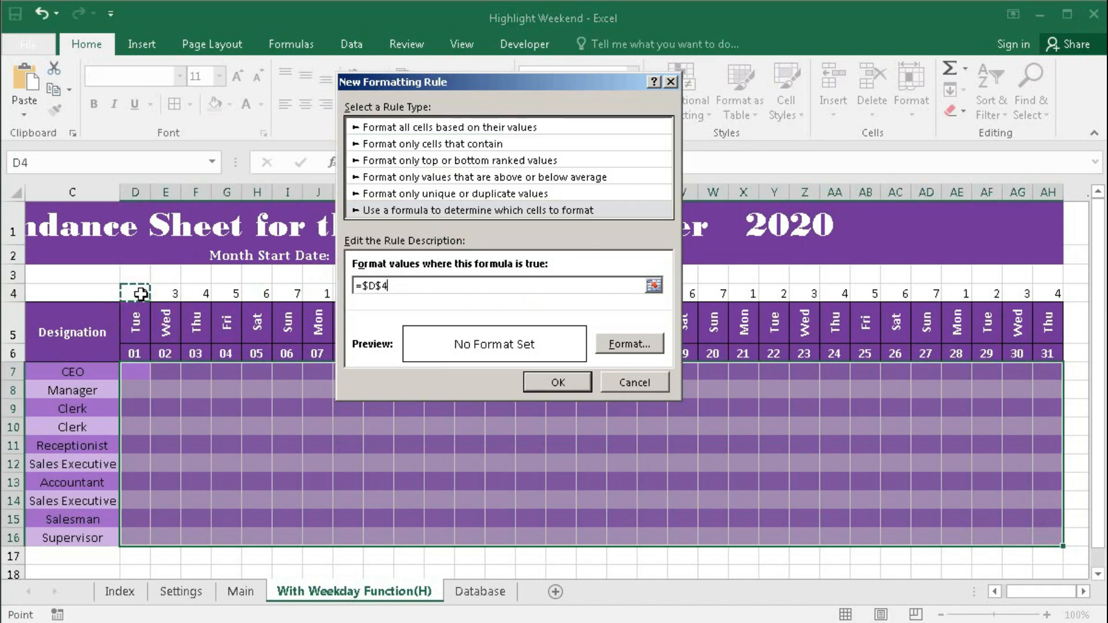
pyautogui.press('F4')
pyautogui.write('>')
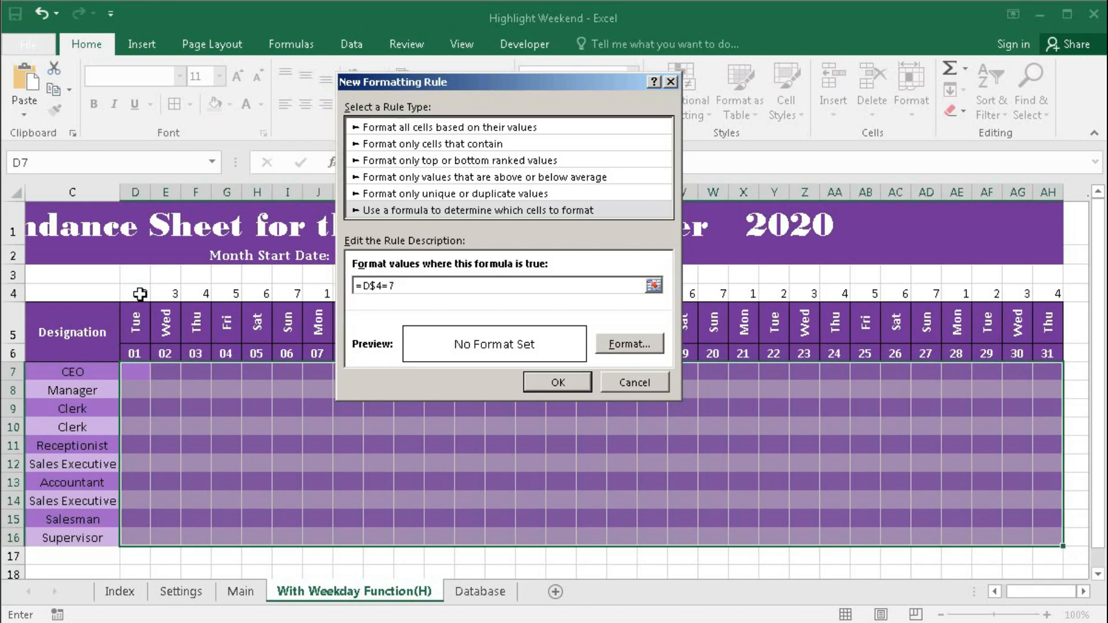
# Give the new rule a red fill and a white outline border, and add it to the sheet.
pyautogui.click(633, 342)
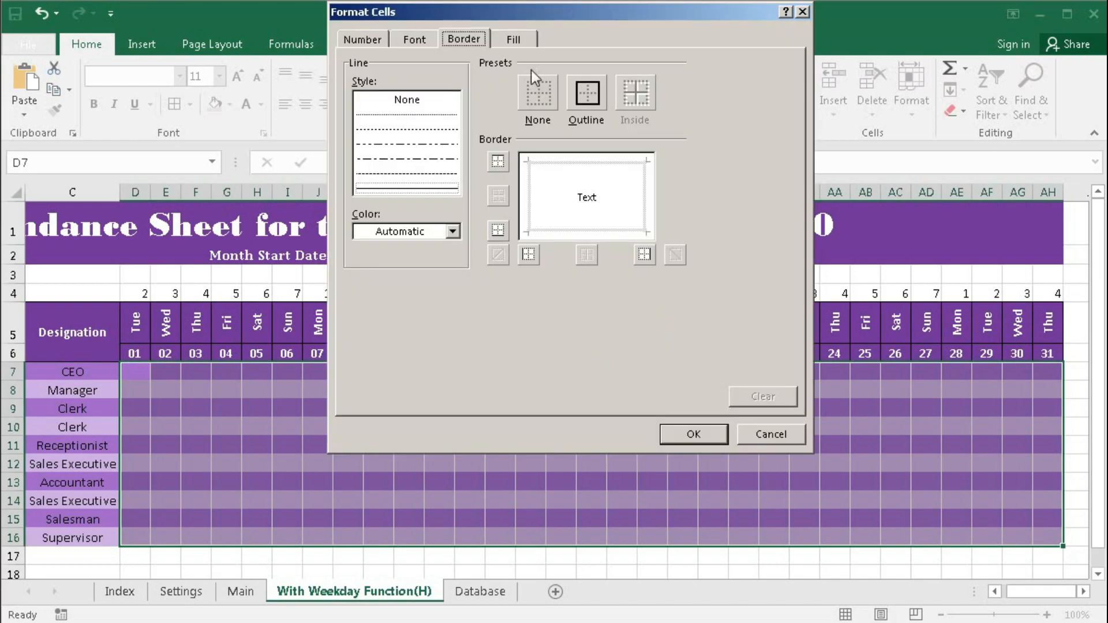
pyautogui.click(515, 40)
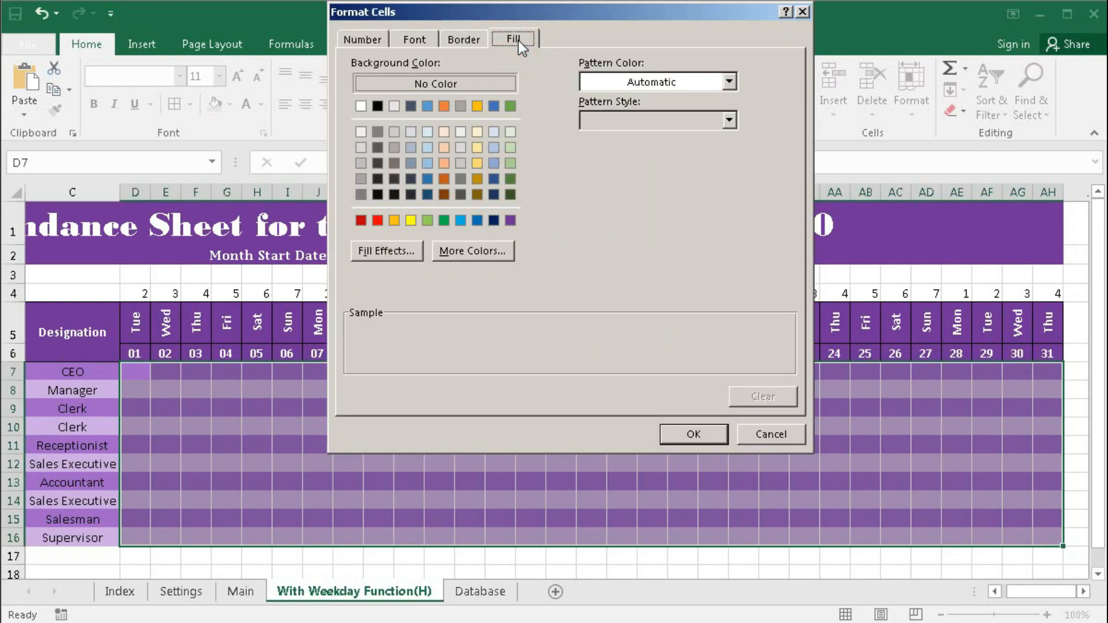
pyautogui.click(378, 220)
pyautogui.click(464, 39)
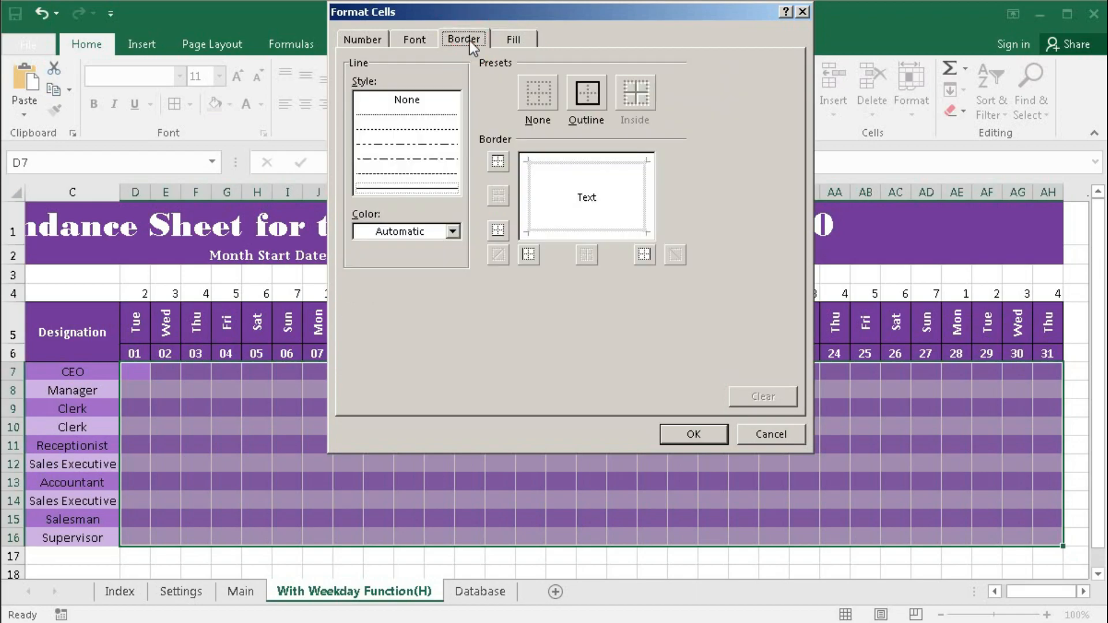
pyautogui.click(452, 231)
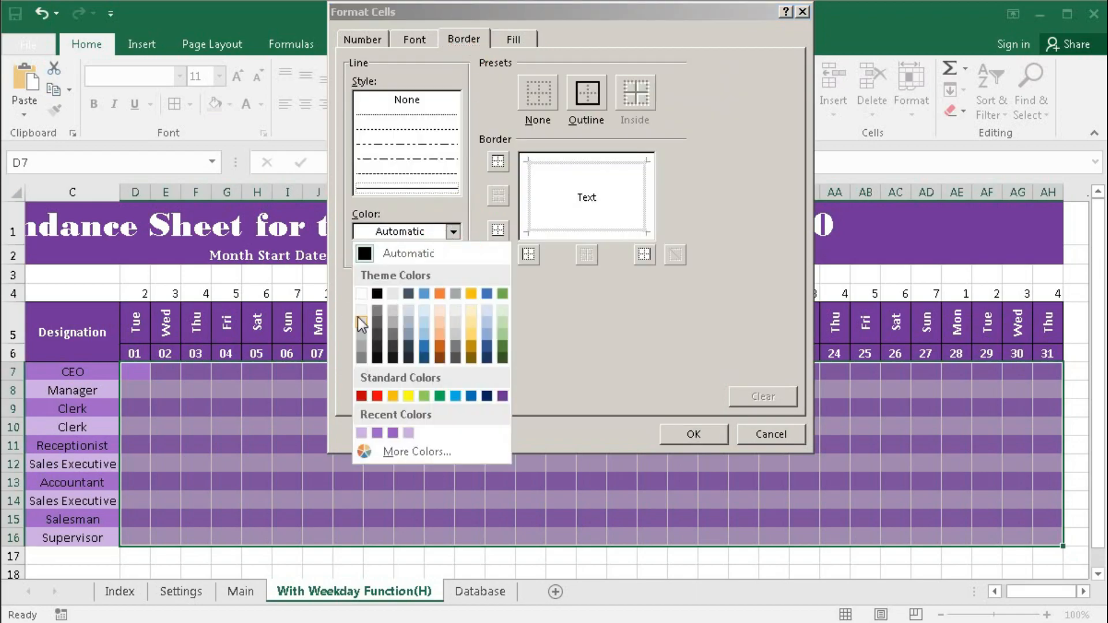
pyautogui.click(363, 296)
pyautogui.click(577, 107)
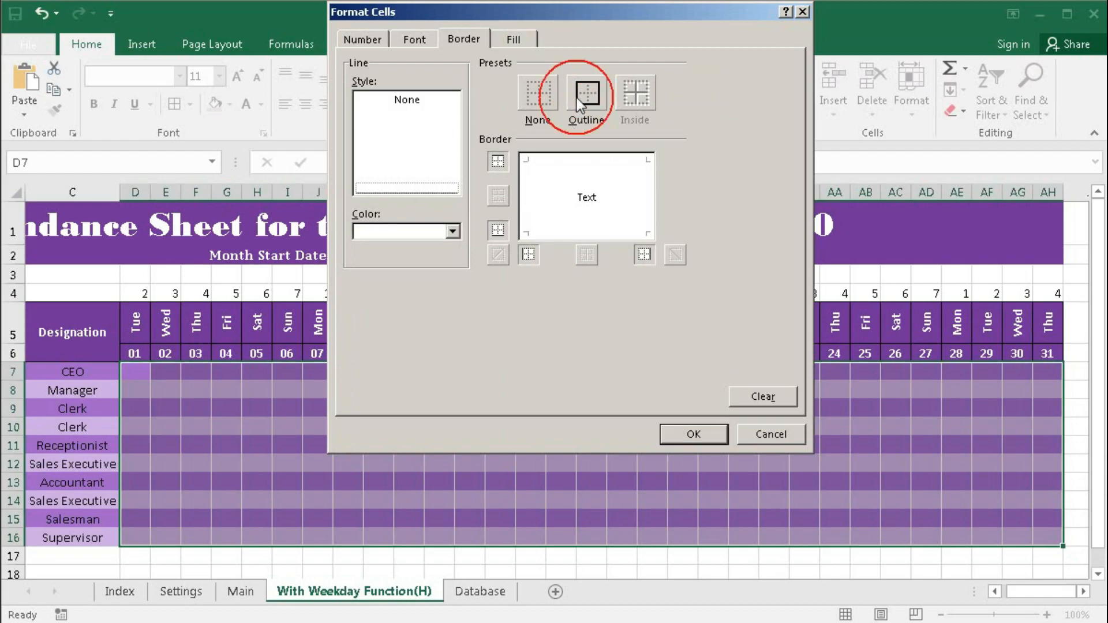
pyautogui.click(695, 434)
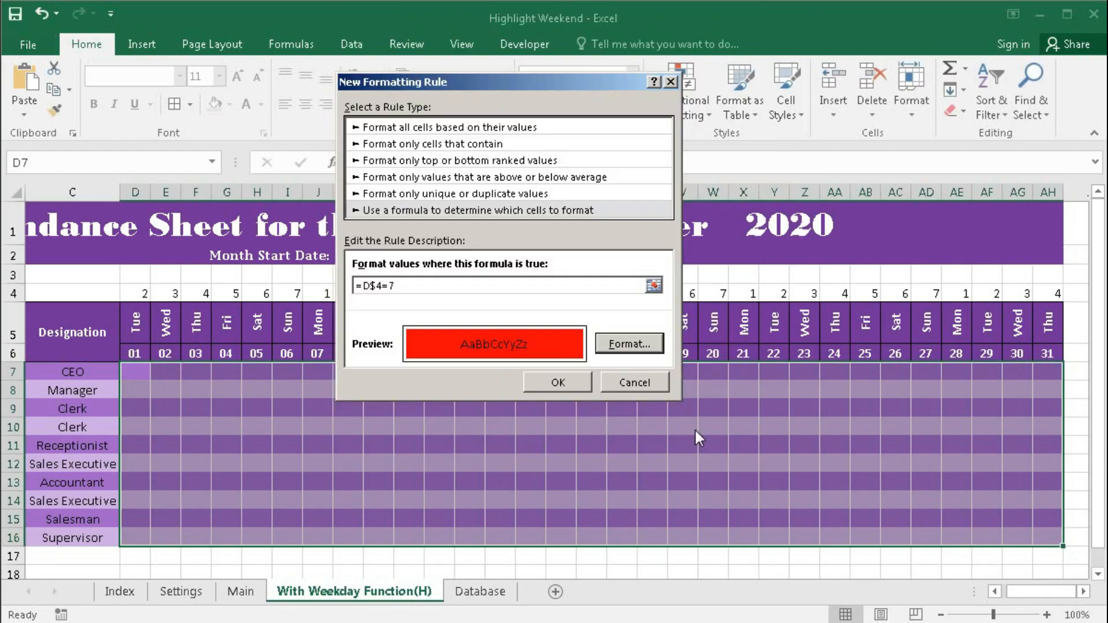
pyautogui.click(554, 386)
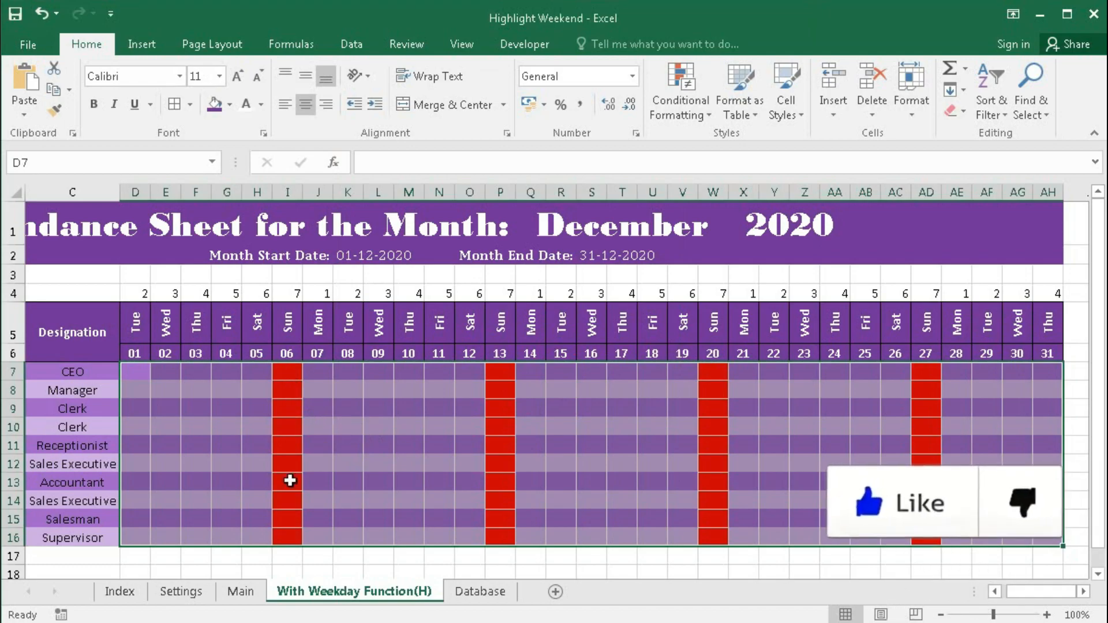
# Switch the attendance sheet's month to January to check the Sunday highlighting.
pyautogui.click(634, 226)
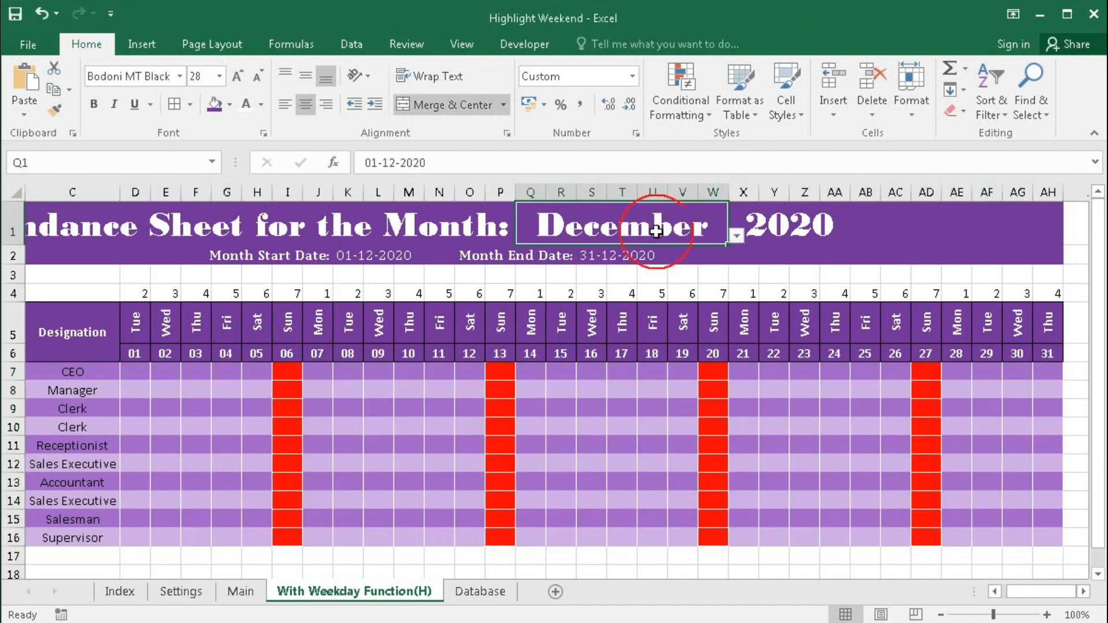
pyautogui.click(737, 235)
pyautogui.scroll(2, 741, 293)
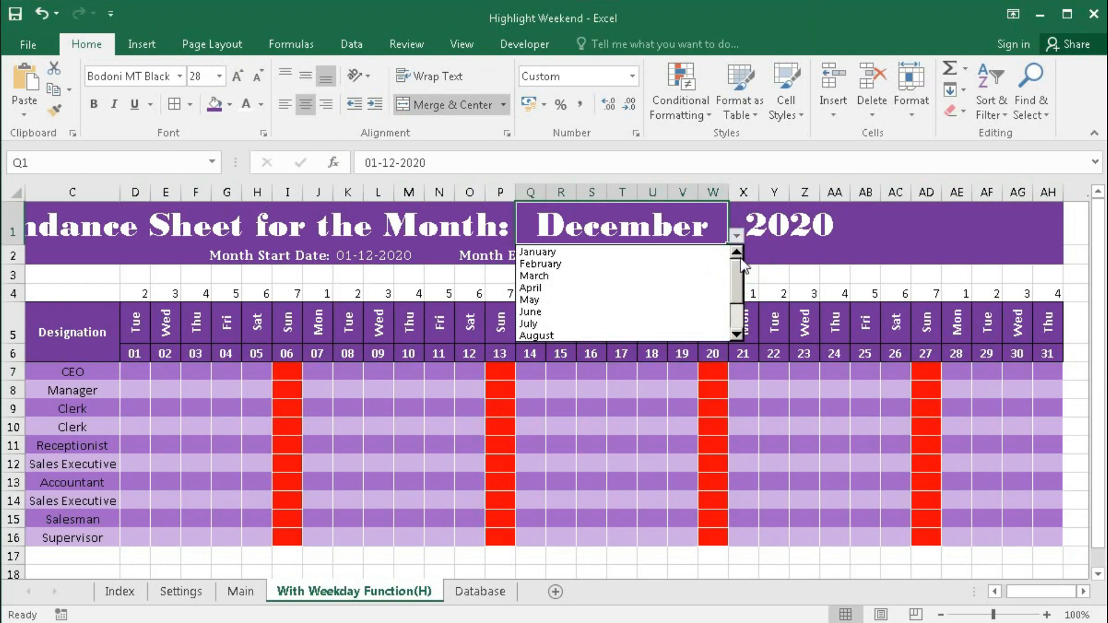
pyautogui.click(714, 256)
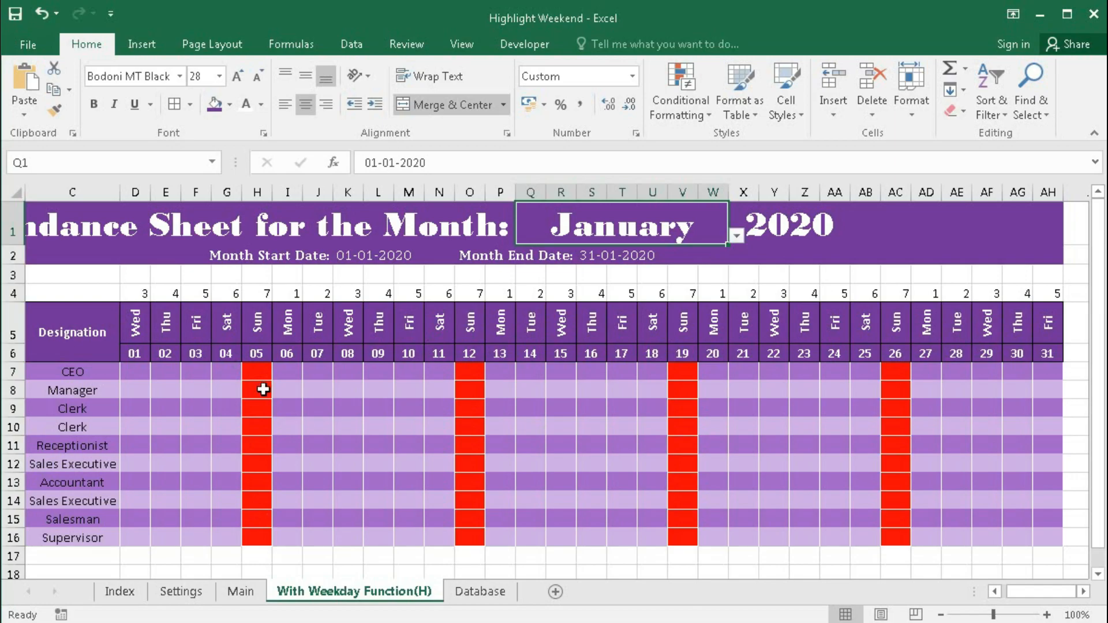
# Change the red rule's formula to =D$4>5 and apply it so both Saturdays and Sundays are highlighted.
pyautogui.click(148, 374)
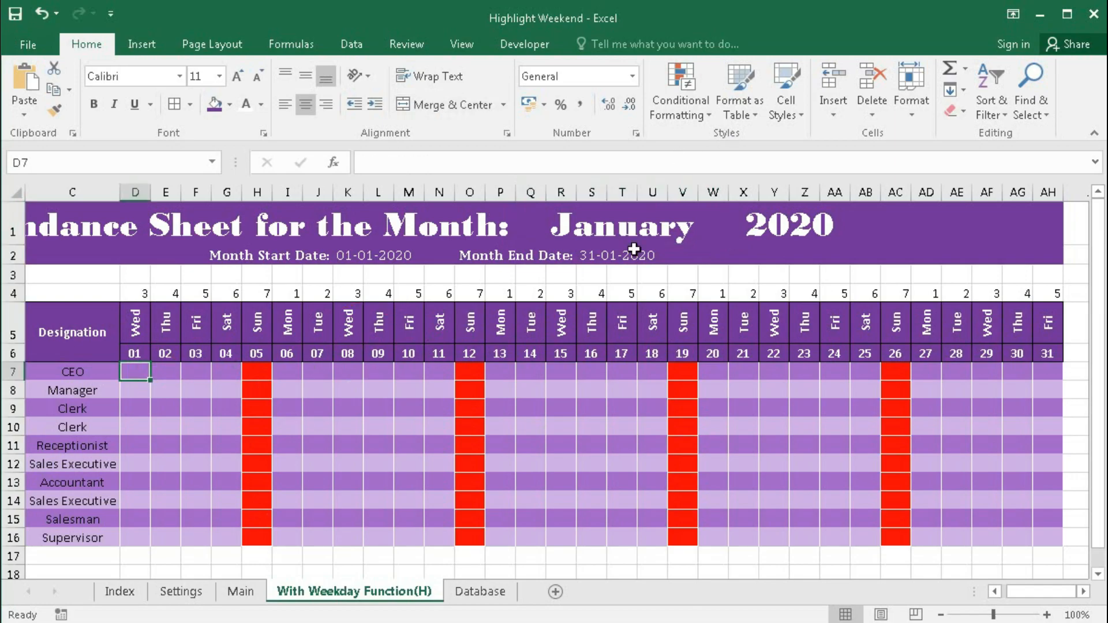
pyautogui.click(716, 113)
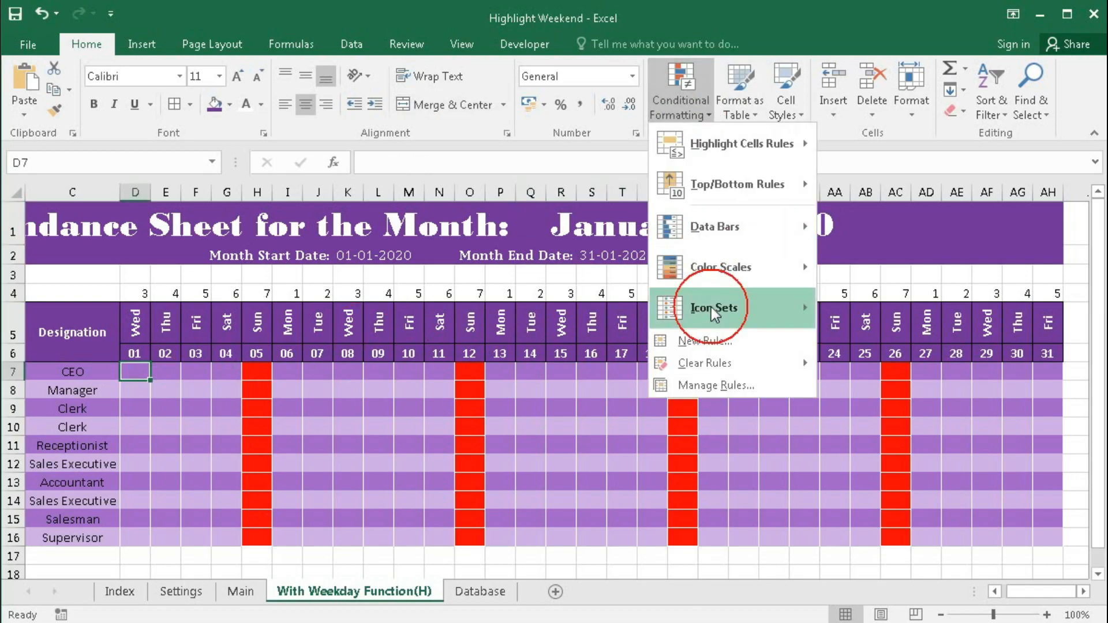
pyautogui.click(709, 385)
pyautogui.click(397, 212)
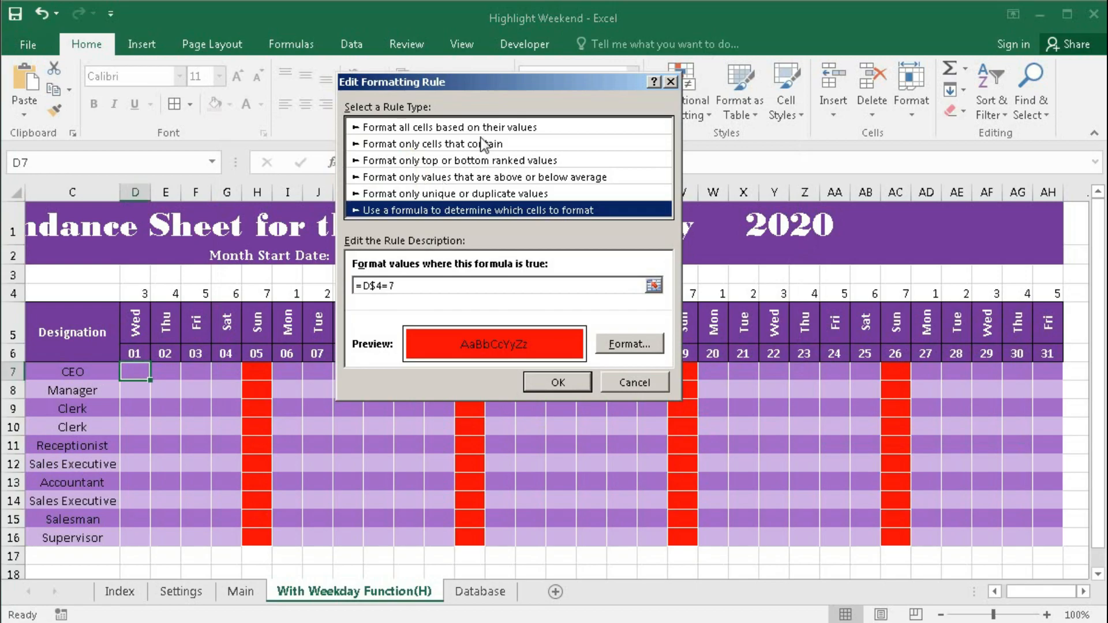
pyautogui.moveTo(479, 82); pyautogui.dragTo(682, 164)
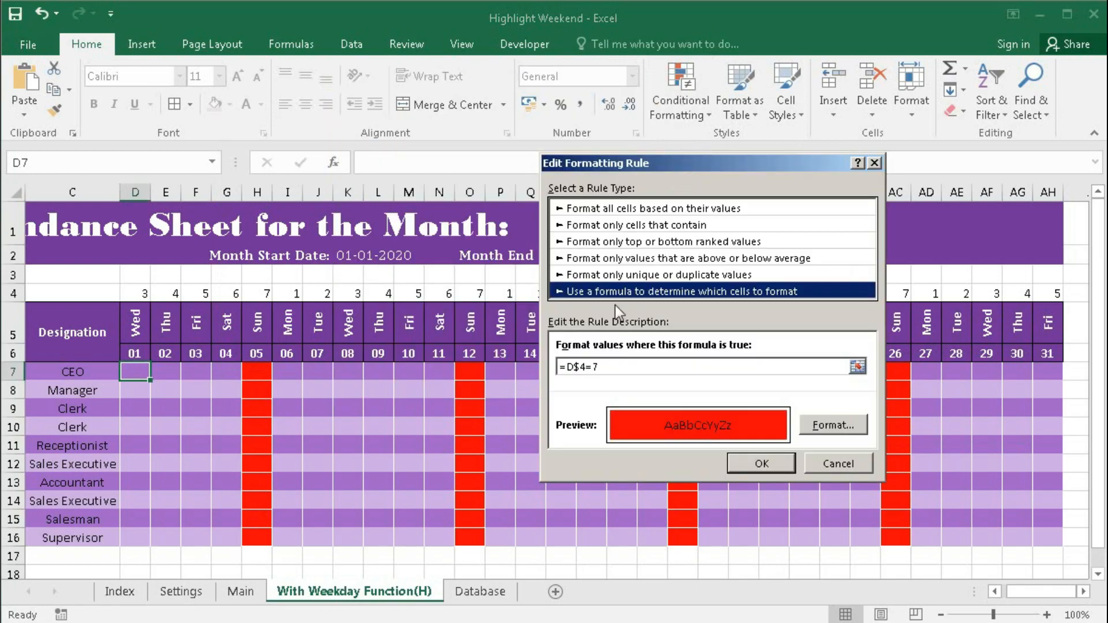
pyautogui.moveTo(587, 367); pyautogui.dragTo(629, 365)
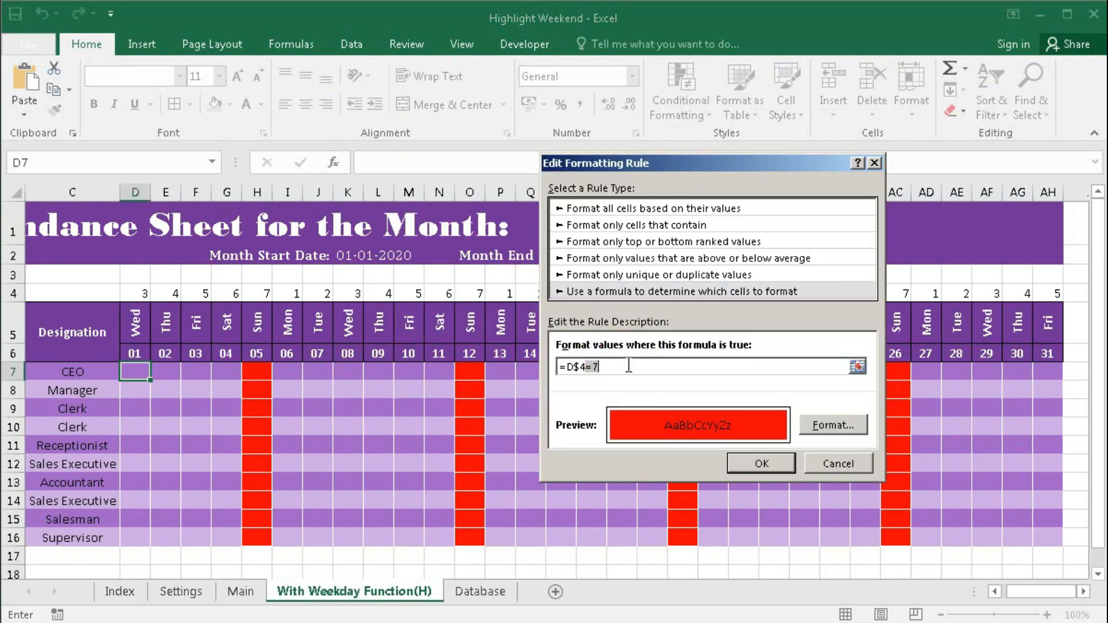
pyautogui.write('>5')
pyautogui.click(762, 467)
pyautogui.click(755, 349)
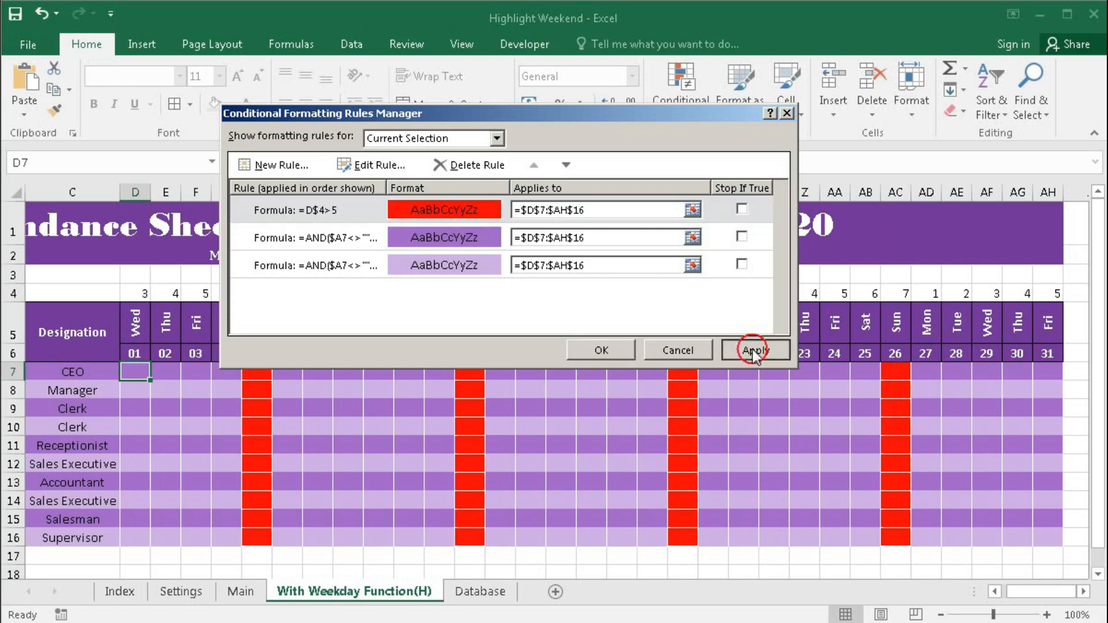
pyautogui.moveTo(513, 117); pyautogui.dragTo(576, 189)
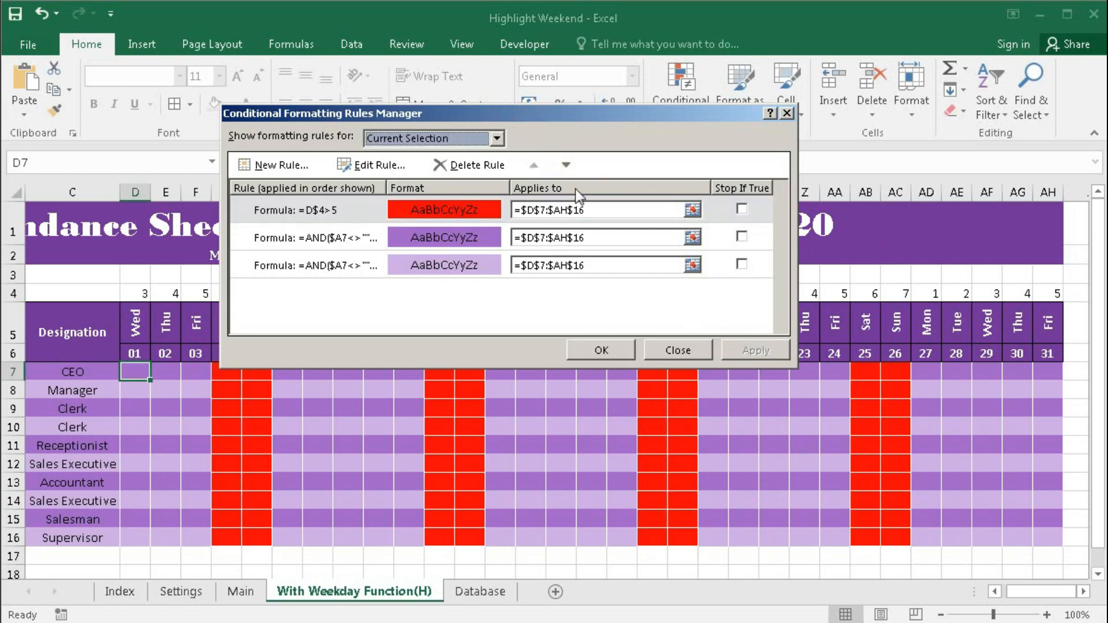
pyautogui.click(664, 414)
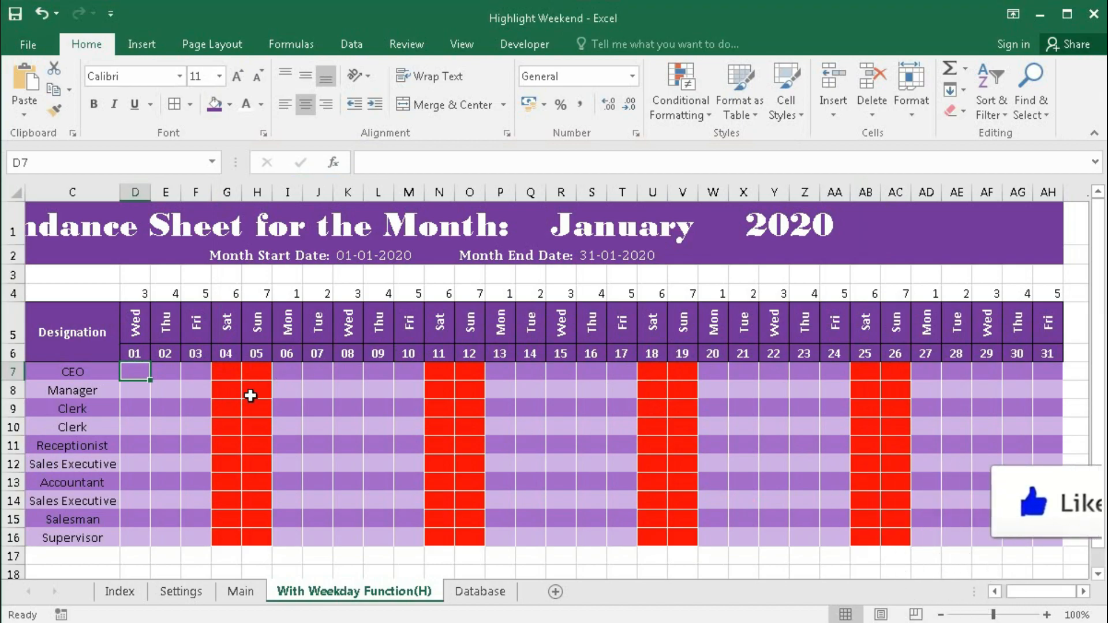
# Switch the attendance sheet's month to February and on to March to check the weekend highlighting.
pyautogui.click(710, 118)
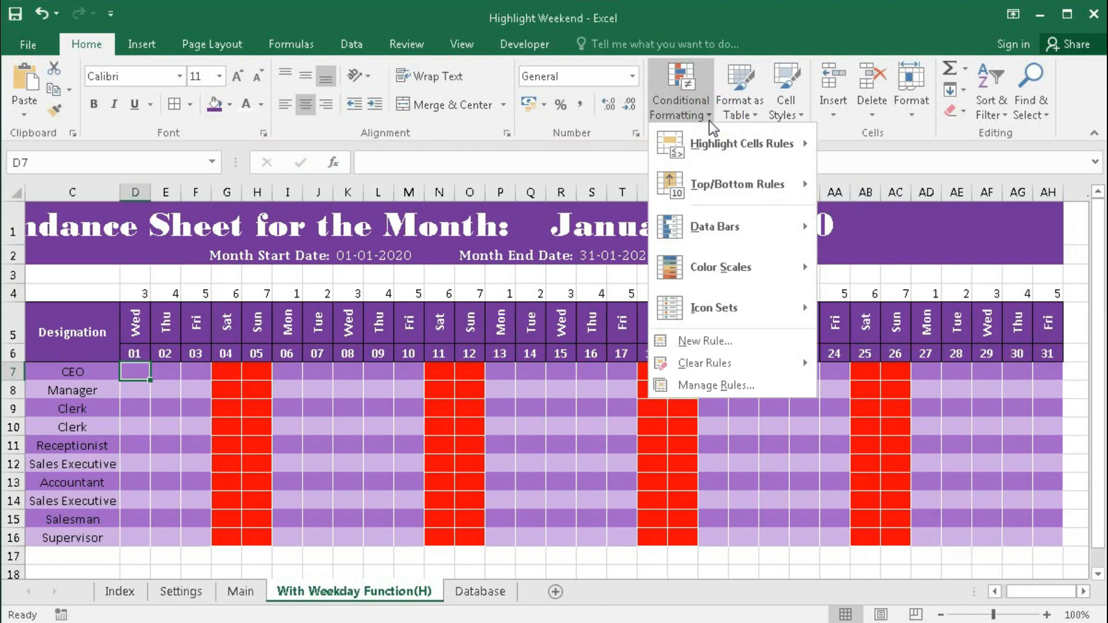
pyautogui.click(708, 119)
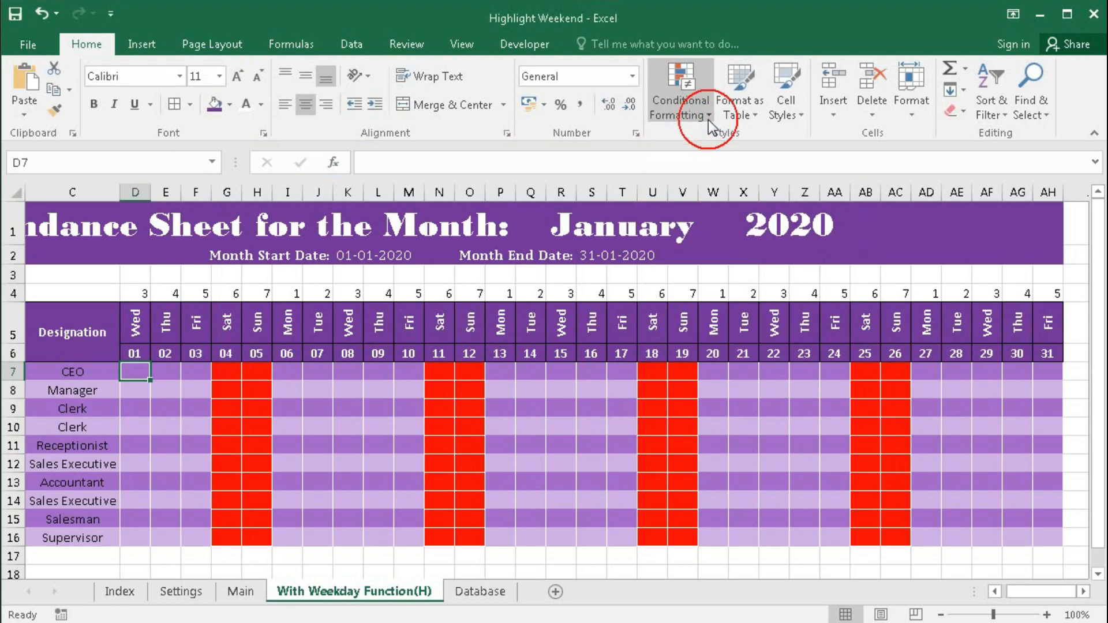
pyautogui.click(721, 228)
pyautogui.click(736, 236)
pyautogui.click(677, 264)
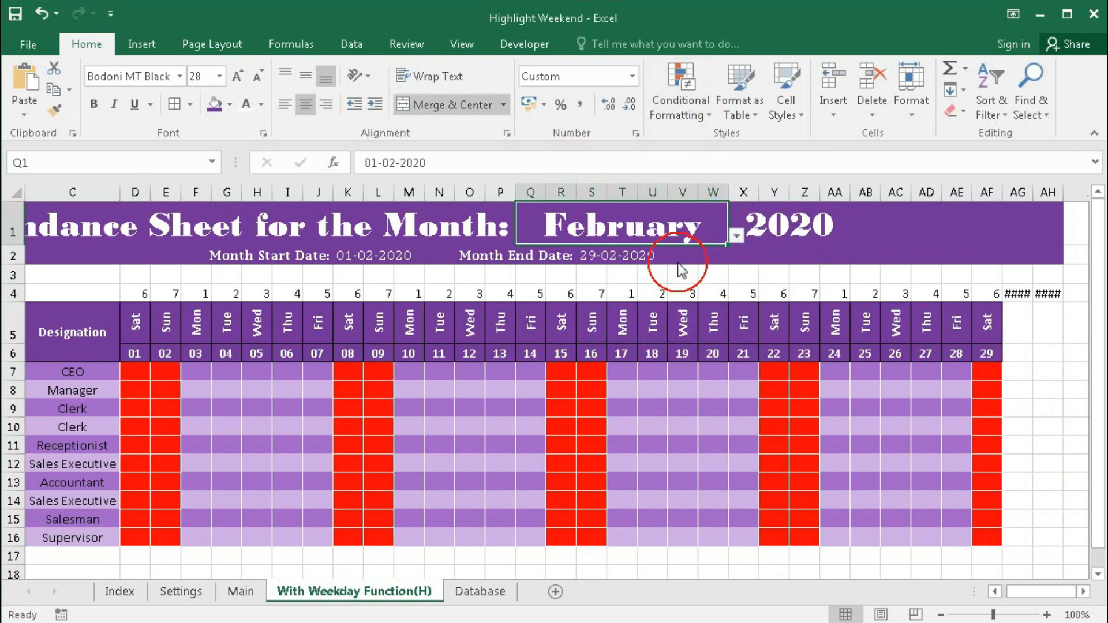
pyautogui.click(737, 237)
pyautogui.click(668, 260)
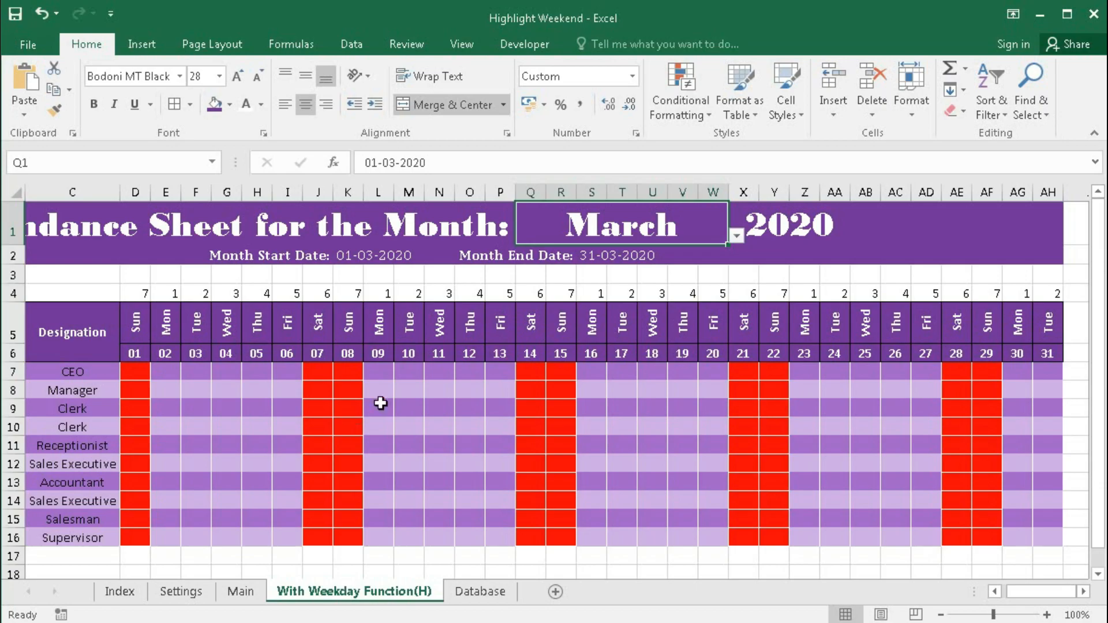
# Open the red weekend rule for editing from cell D7 and set its formula to =D$4=7.
pyautogui.click(130, 372)
pyautogui.click(678, 109)
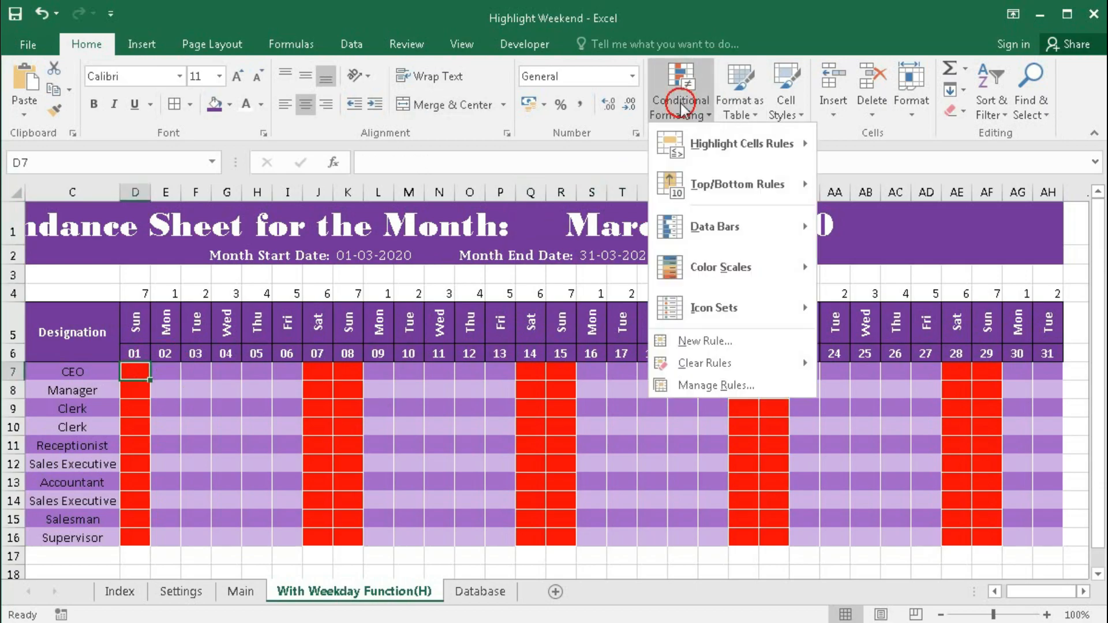
pyautogui.click(695, 385)
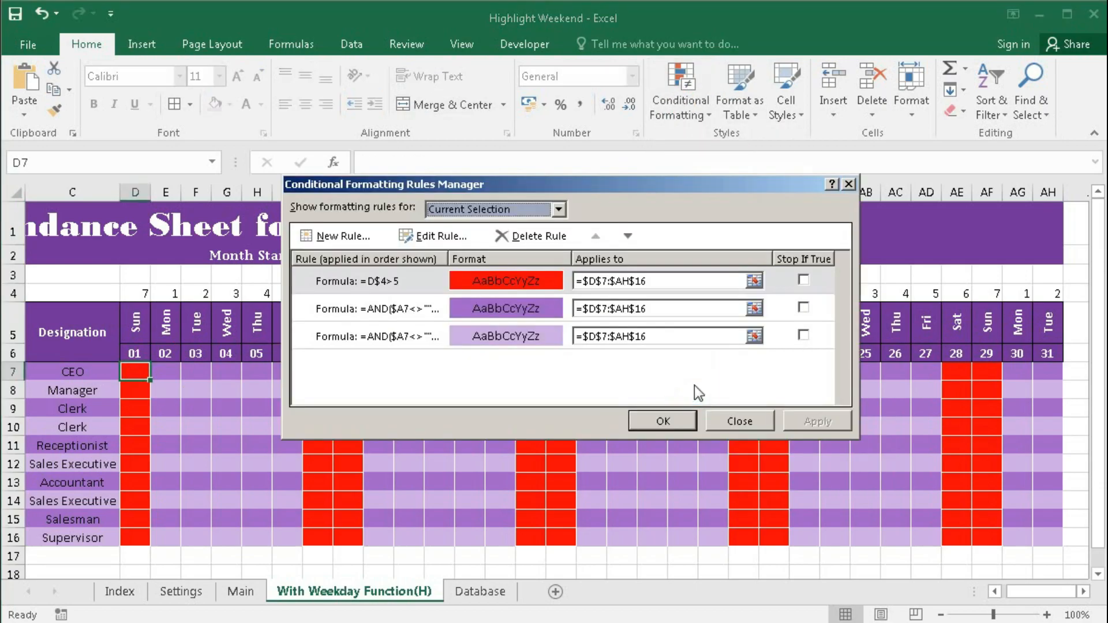
pyautogui.click(510, 283)
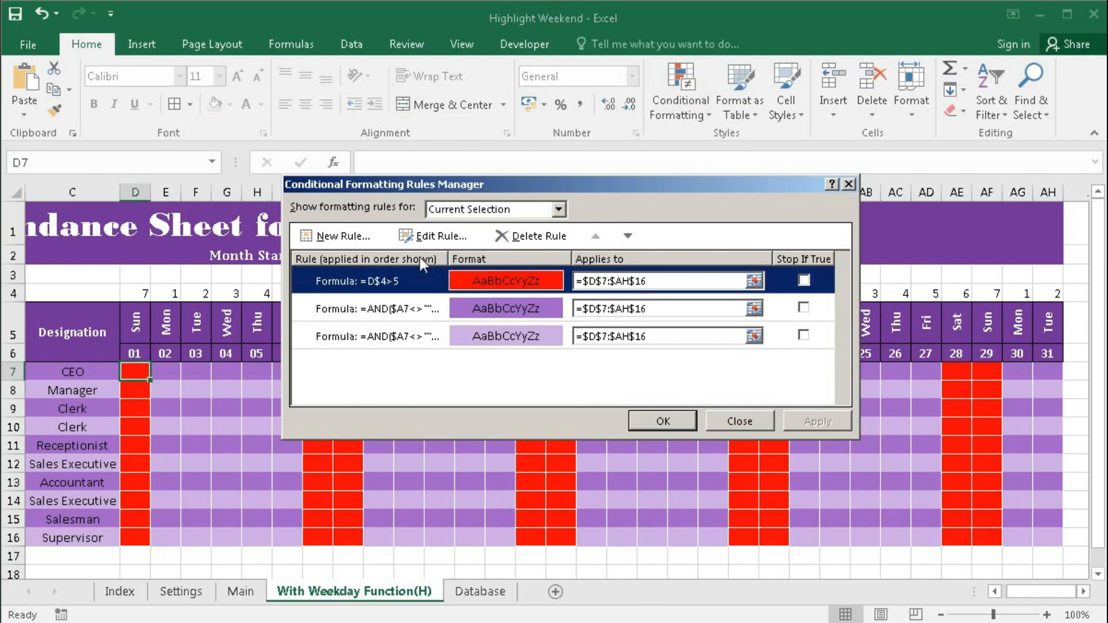
pyautogui.click(423, 238)
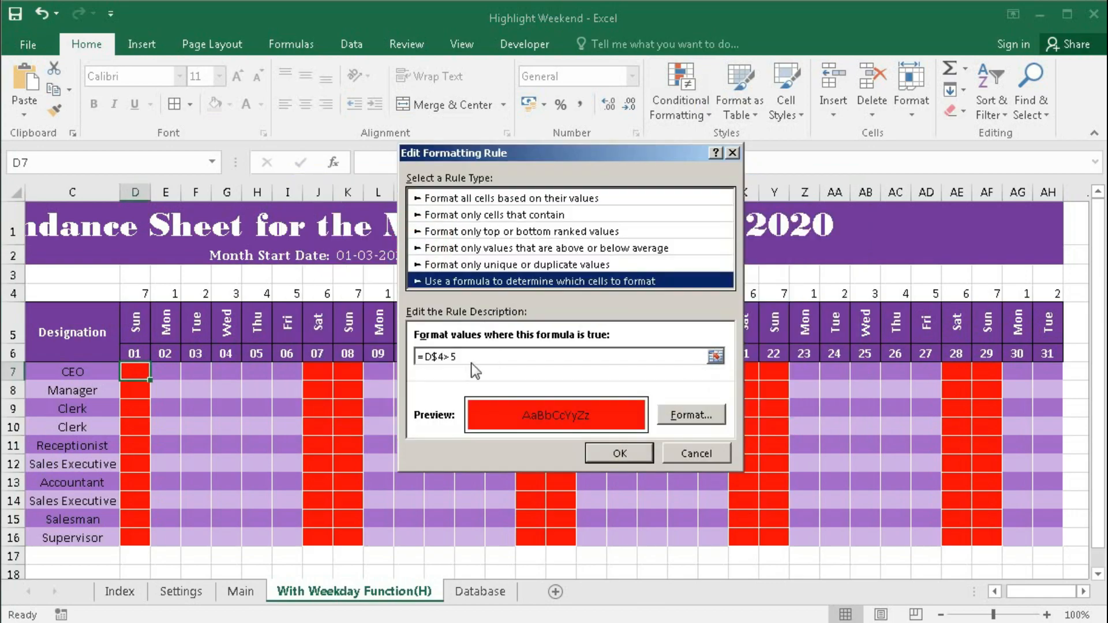
pyautogui.moveTo(444, 356); pyautogui.dragTo(494, 355)
pyautogui.write('=')
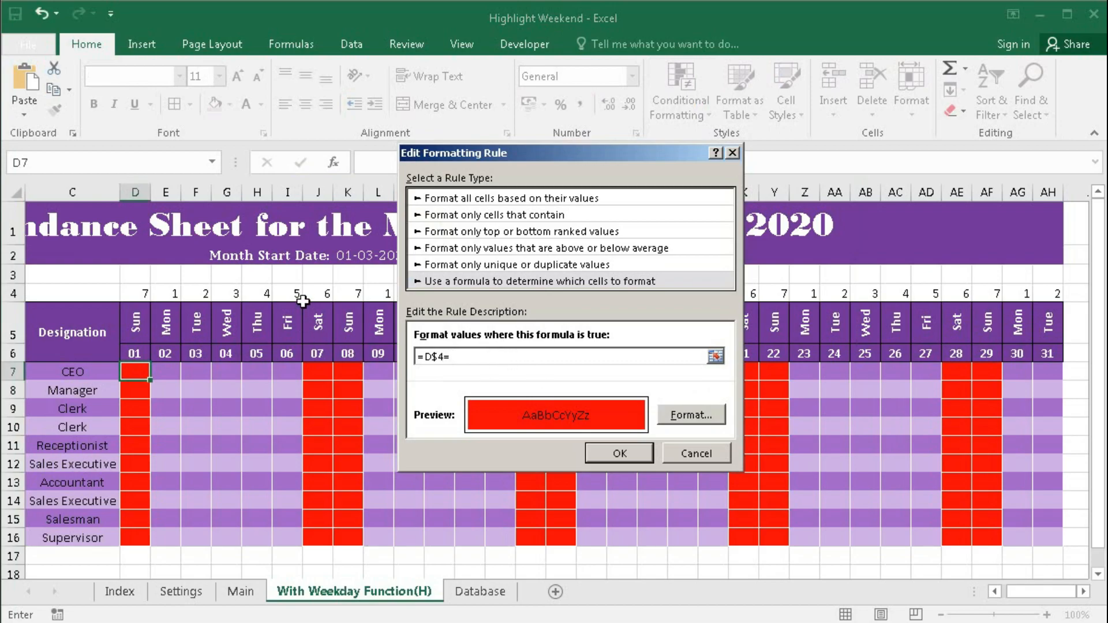
pyautogui.write('7')
# Set the weekend rule's formula to =D$4=5, change its fill to green and apply it to the attendance grid.
pyautogui.click(692, 415)
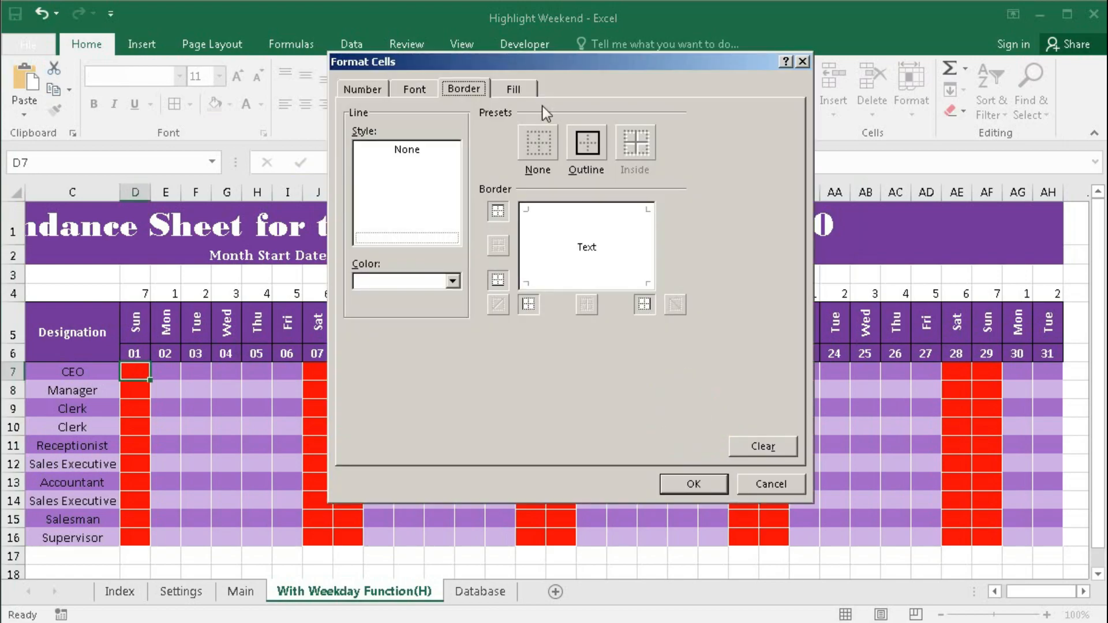
pyautogui.click(514, 89)
pyautogui.click(444, 270)
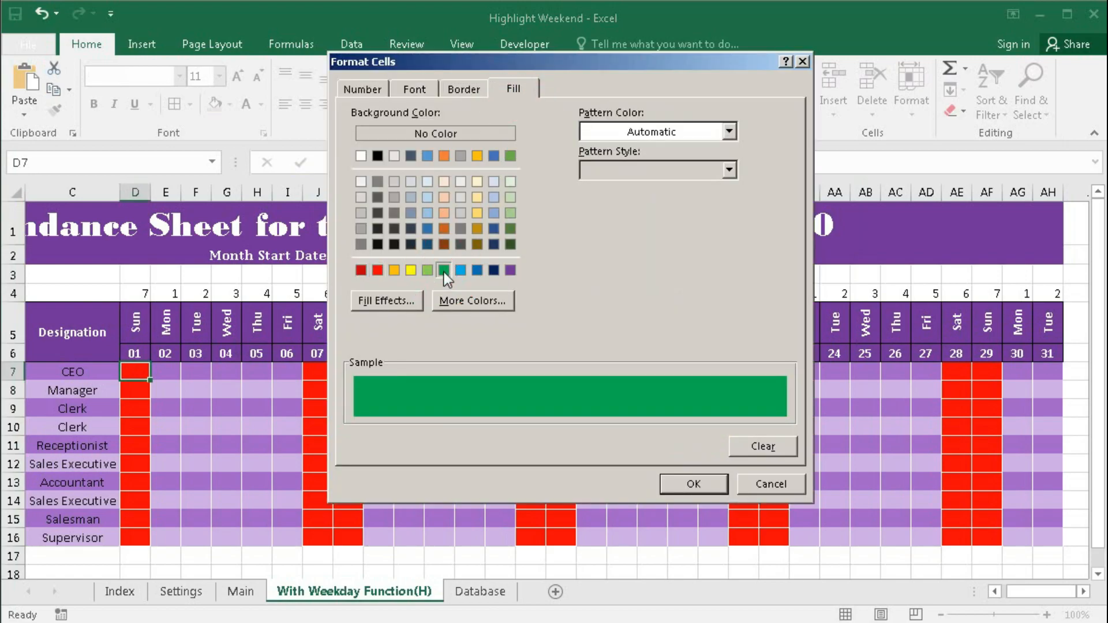
pyautogui.click(699, 484)
pyautogui.click(634, 454)
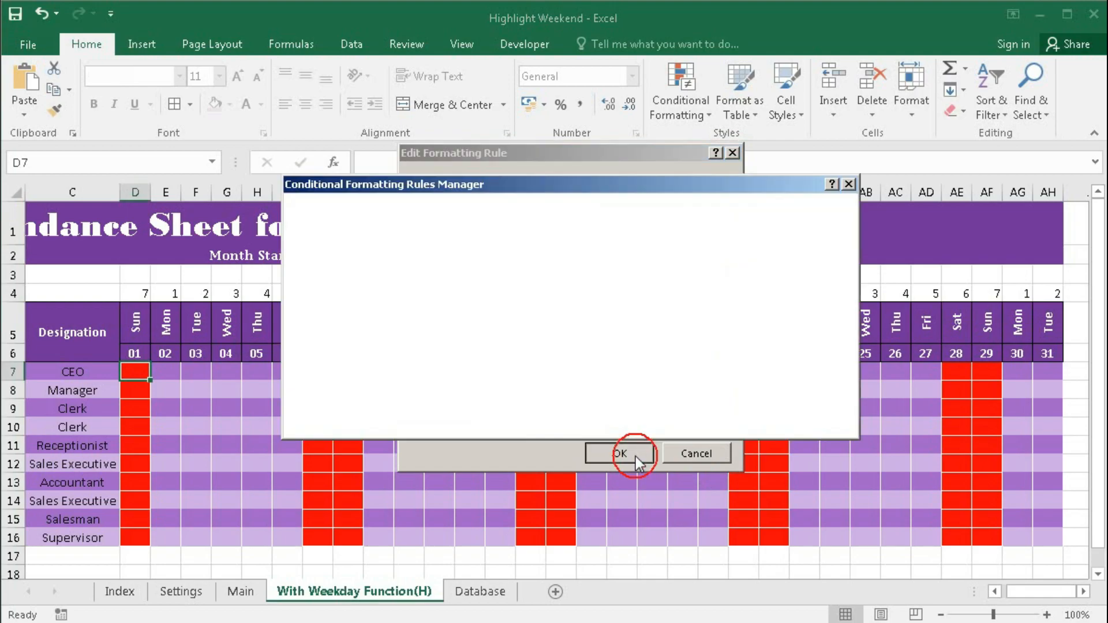
pyautogui.click(786, 421)
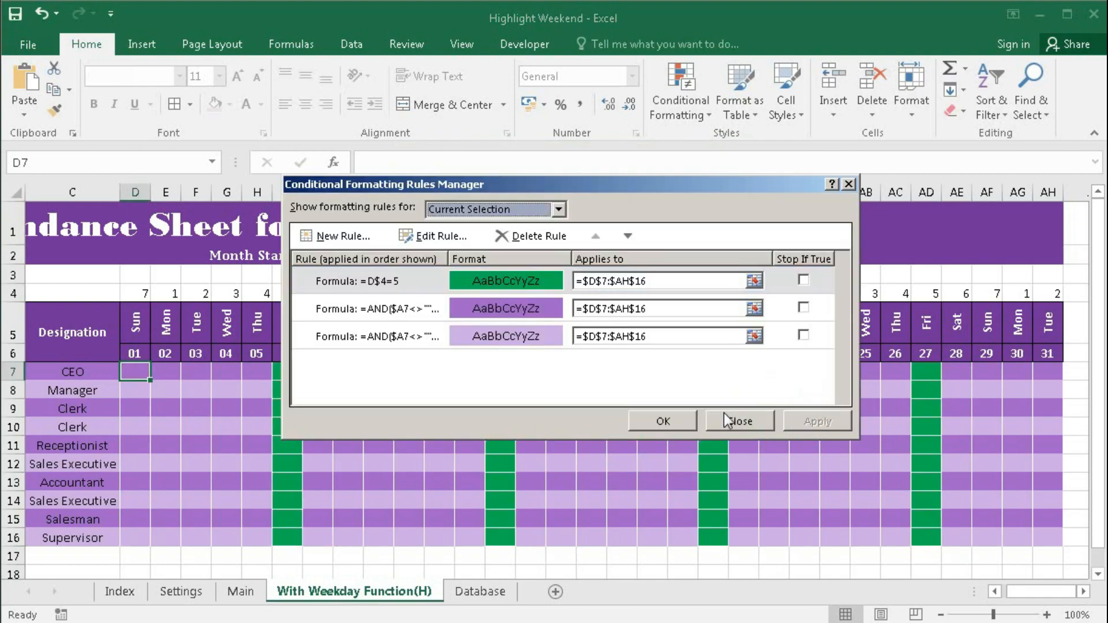
pyautogui.click(663, 413)
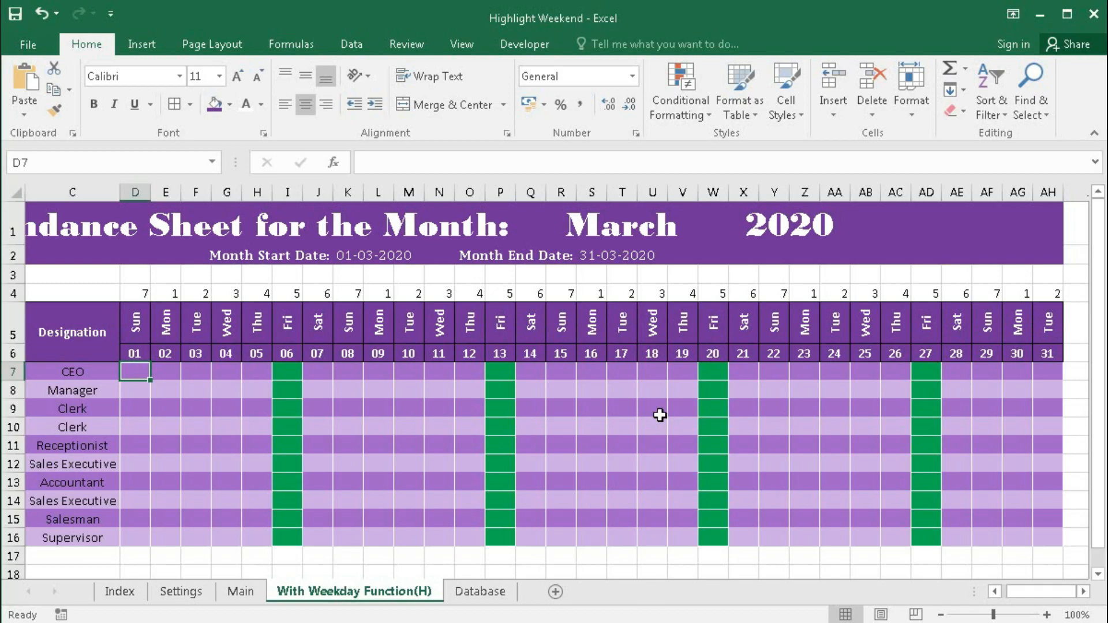
# Switch the attendance sheet's month to April to check the Friday highlighting.
pyautogui.click(655, 226)
pyautogui.click(736, 235)
pyautogui.click(682, 264)
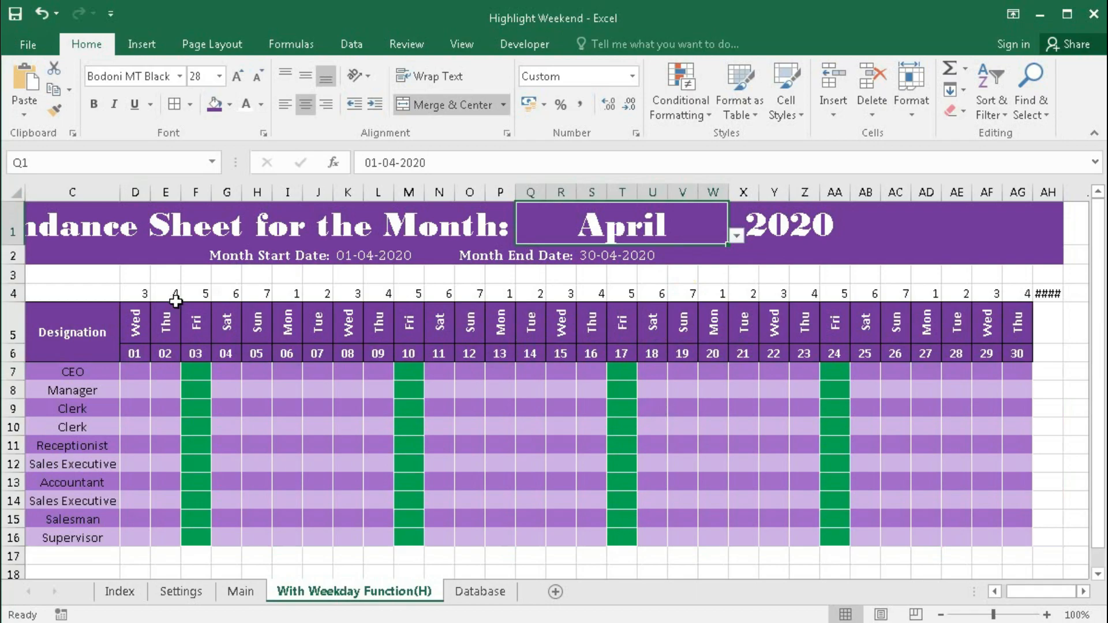
# Delete row 4, the helper row holding the weekday numbers above the day names.
pyautogui.click(11, 293)
pyautogui.rightClick(10, 292)
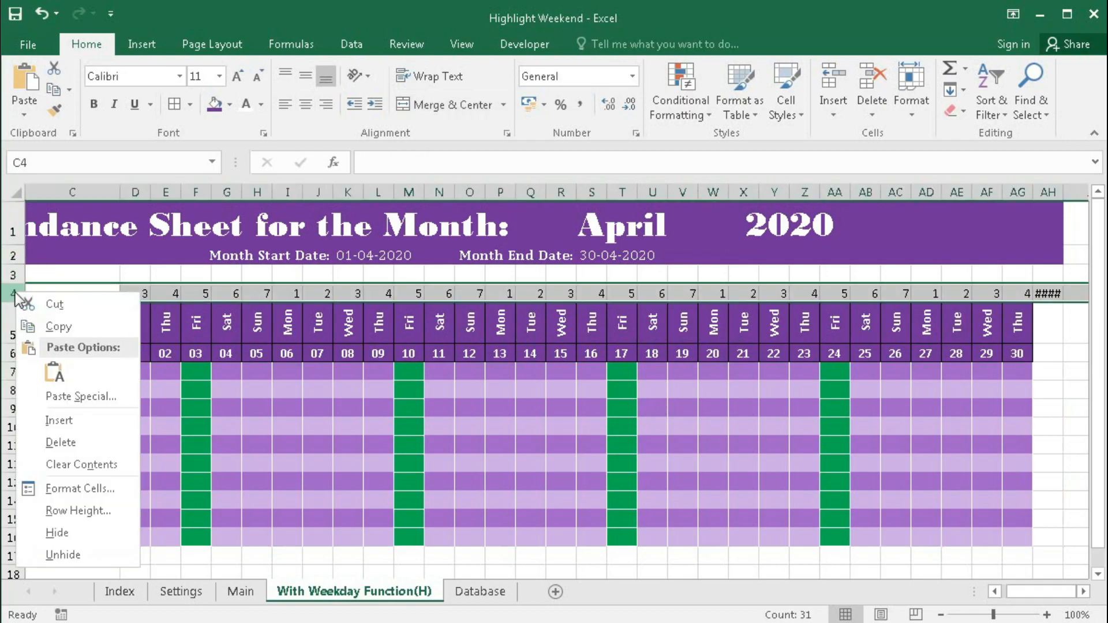
pyautogui.click(57, 442)
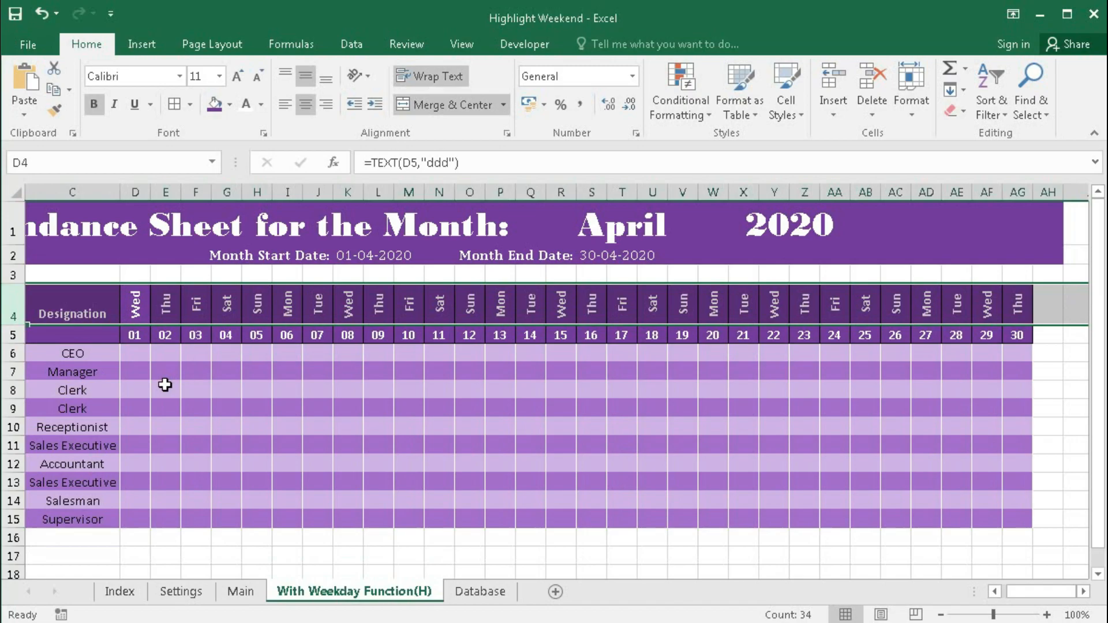
# Enter the weekend test =WEEKDAY(D$5,2)>5 in cell D17, below the attendance grid.
pyautogui.click(139, 552)
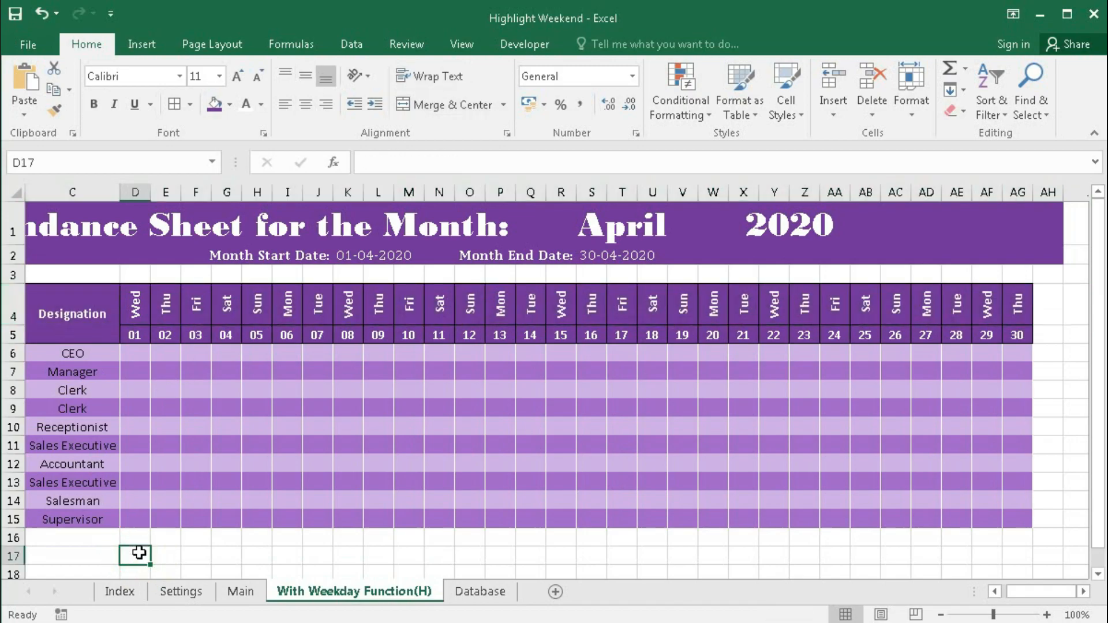
pyautogui.write('=WEE')
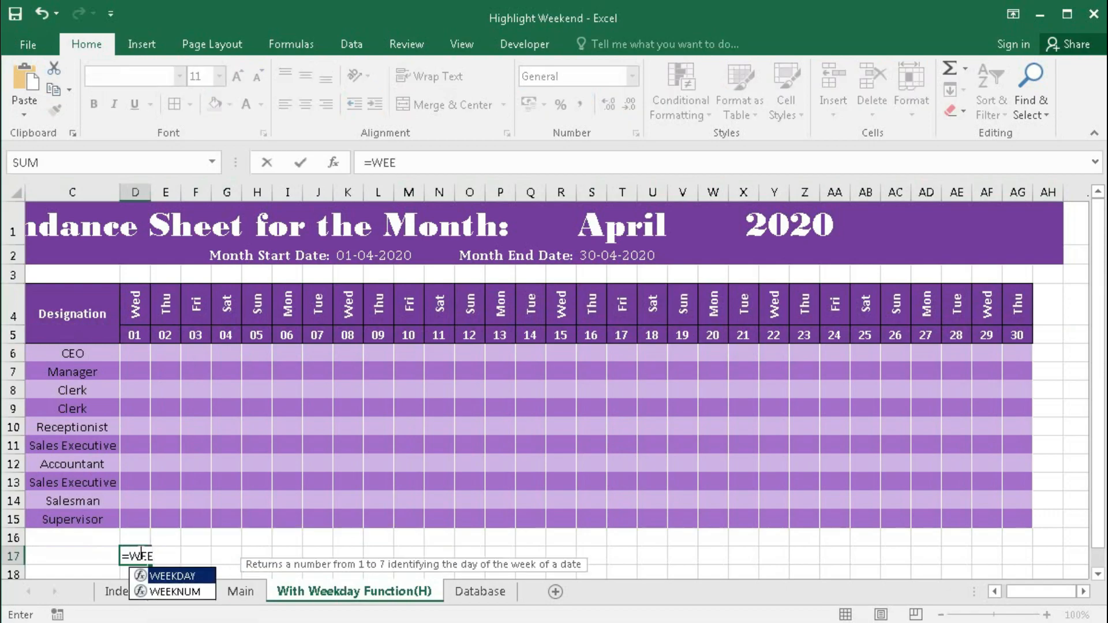
pyautogui.press('Tab')
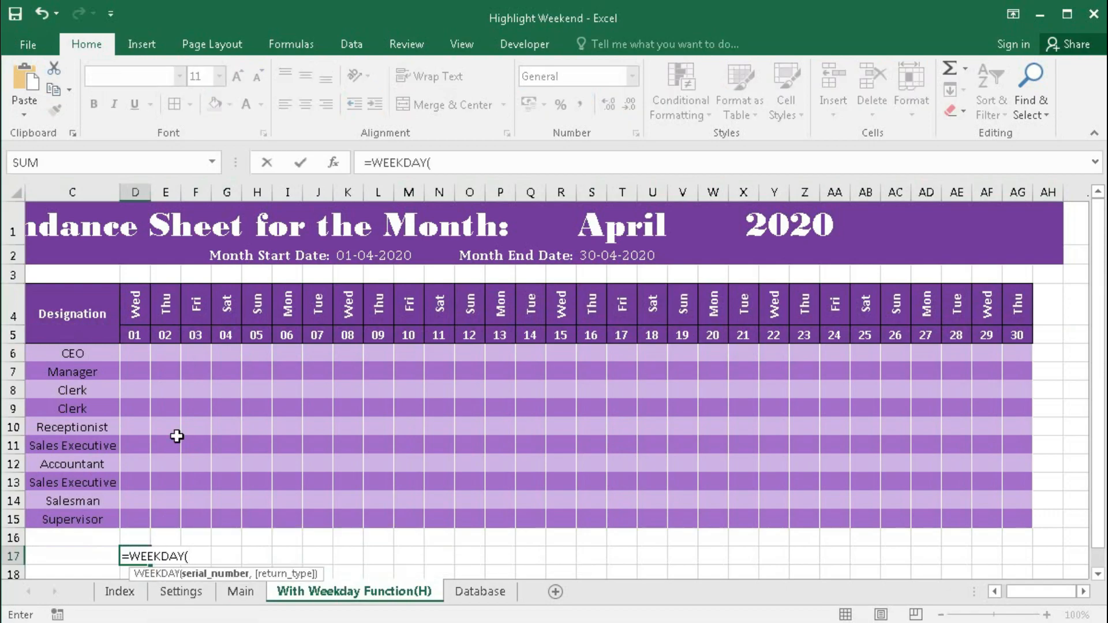
pyautogui.click(135, 338)
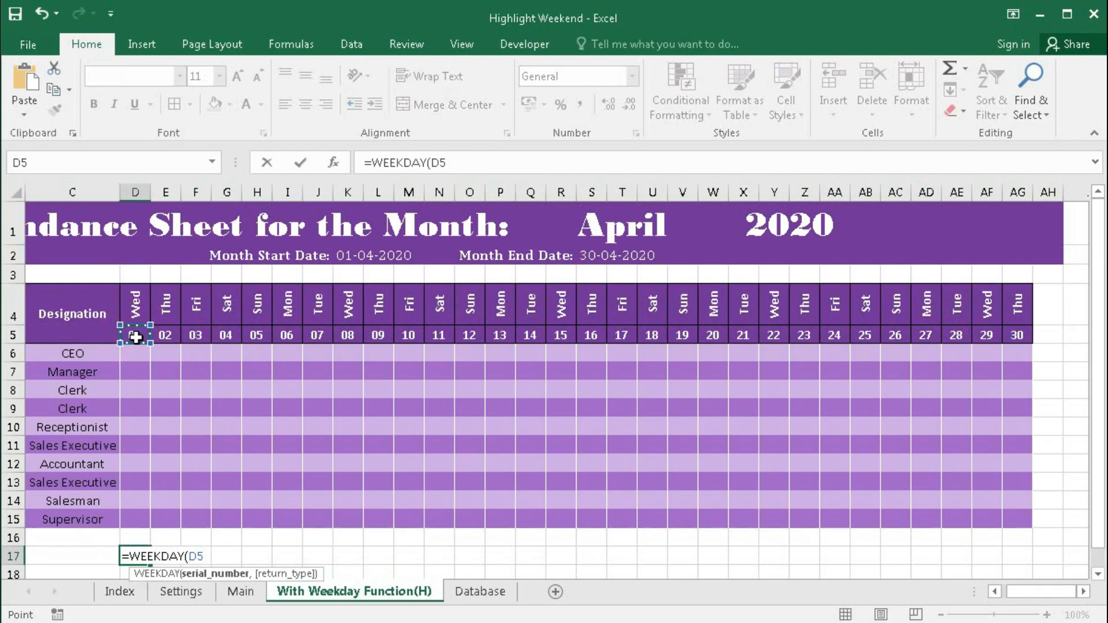
pyautogui.press('F4')
pyautogui.press('F4')
pyautogui.write(',')
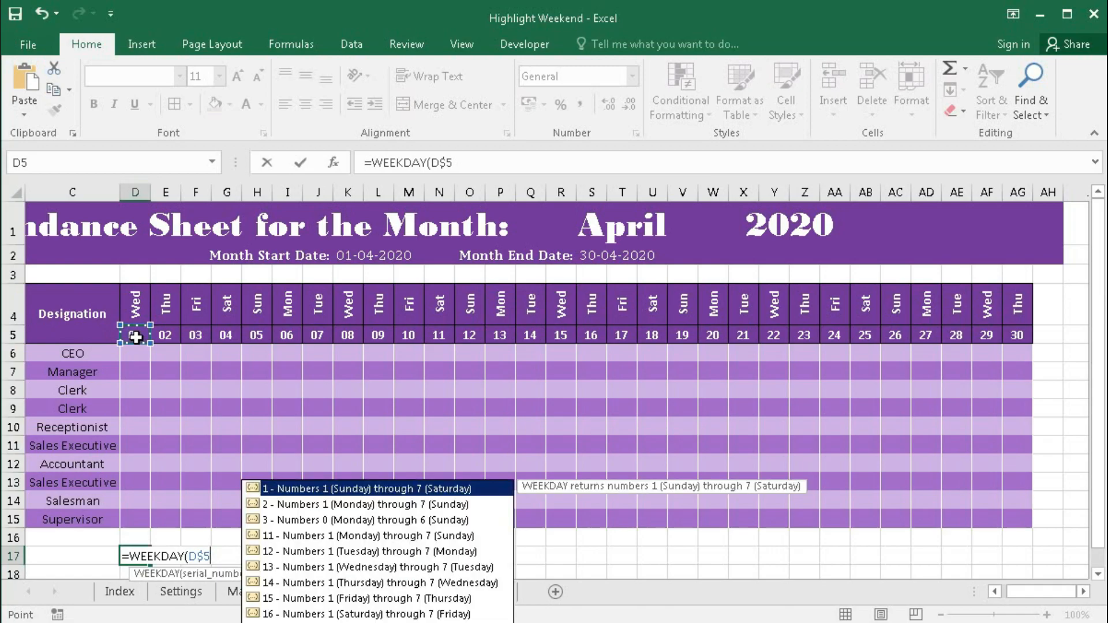
pyautogui.write('2)')
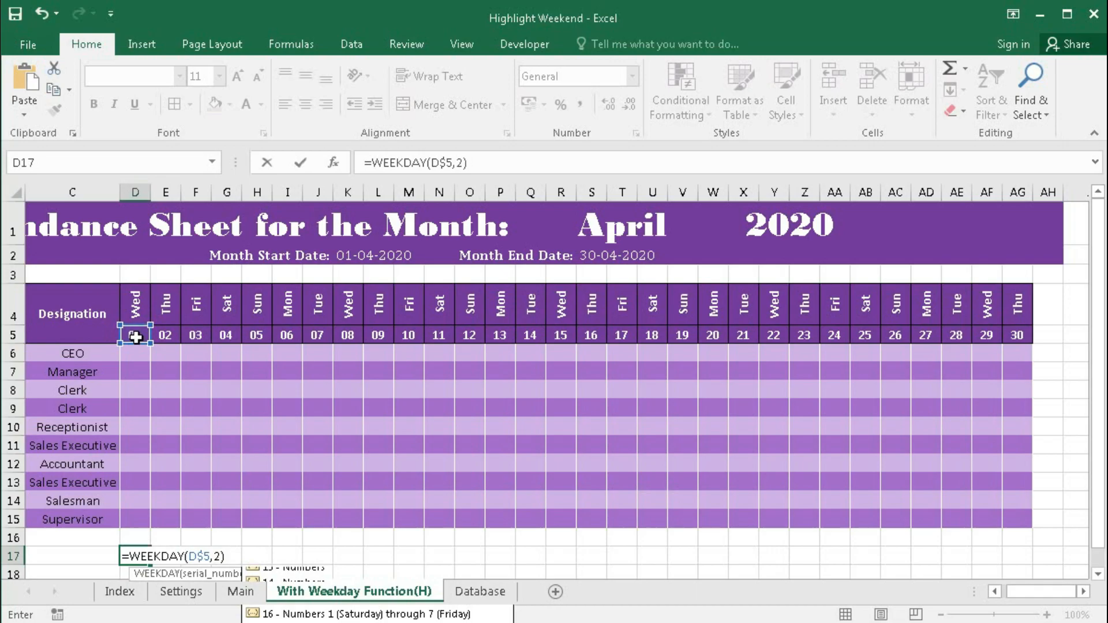
pyautogui.write('>5')
pyautogui.press('Return')
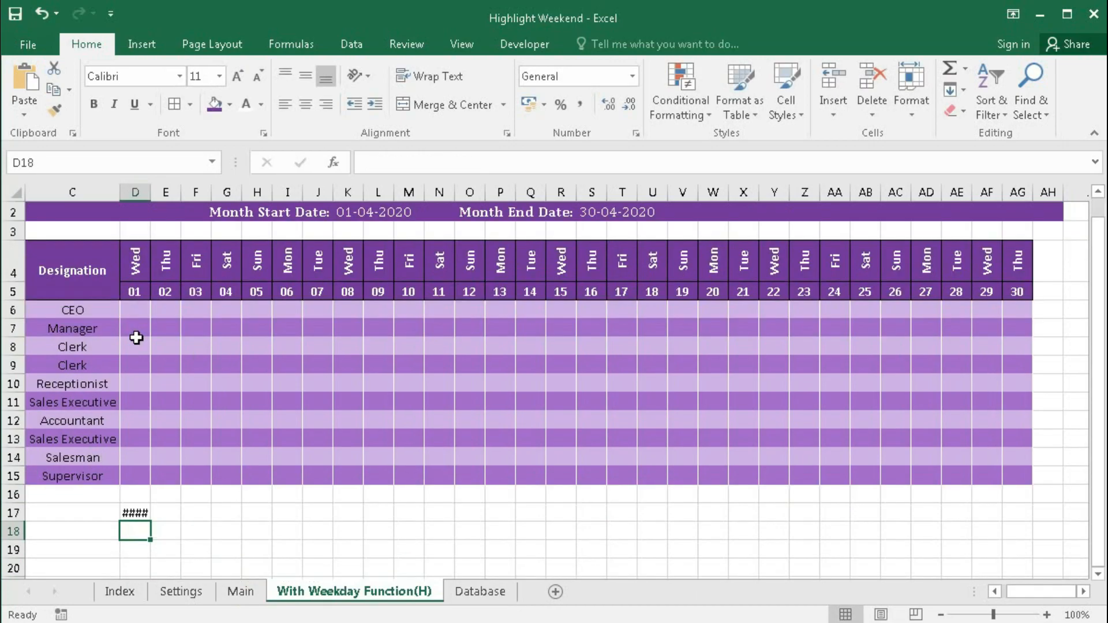
# Fill the weekend test from D17 across to AG17 and reduce the row's font size to 8.
pyautogui.click(135, 512)
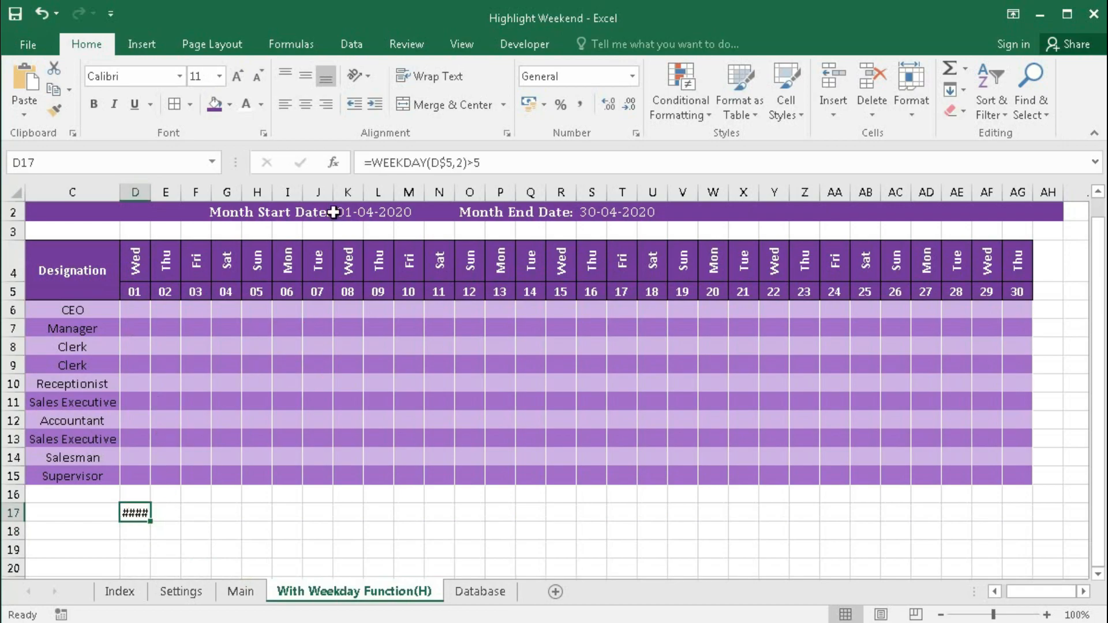
pyautogui.moveTo(151, 520); pyautogui.dragTo(1019, 520)
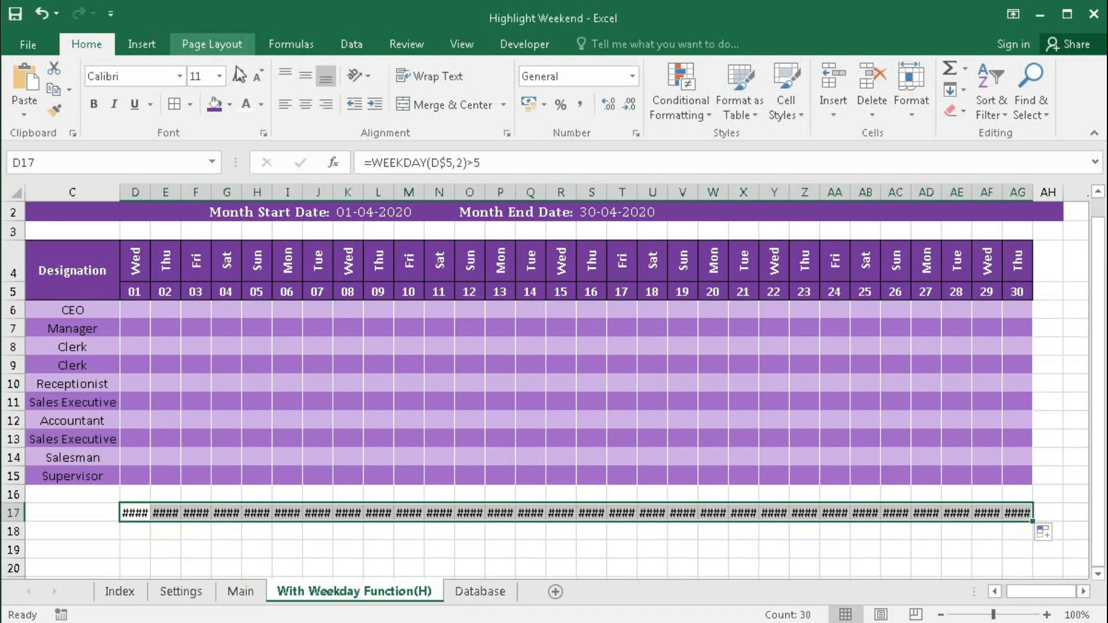
pyautogui.click(257, 74)
pyautogui.click(257, 74)
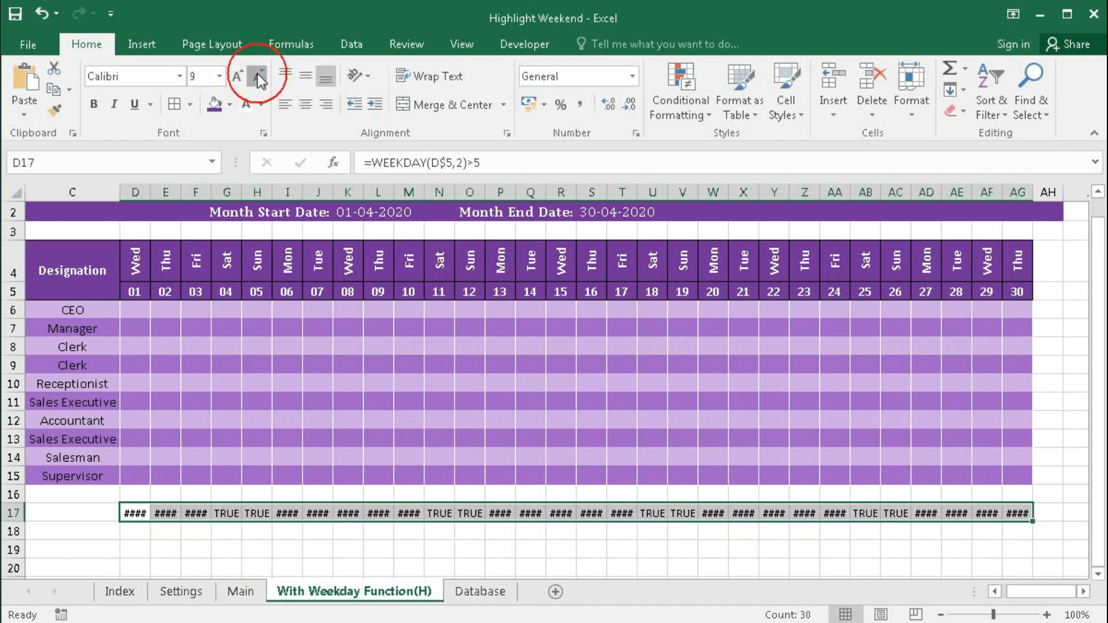
pyautogui.click(258, 74)
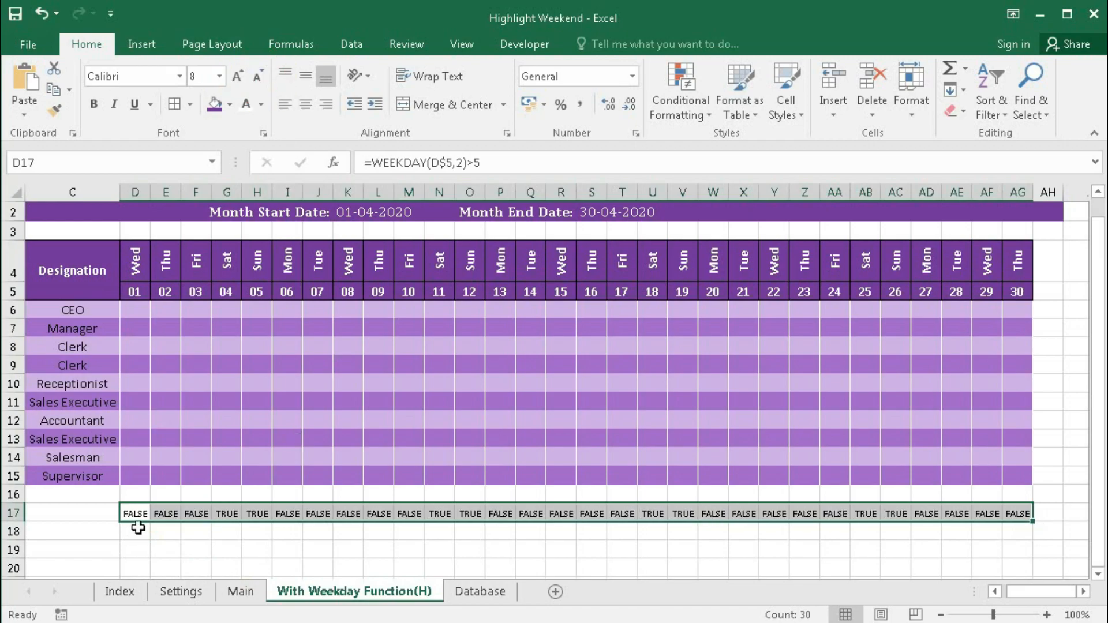
# Compare the first weekend's columns with the test row and copy the formula text from D17, leaving the cell unedited.
pyautogui.moveTo(265, 516); pyautogui.dragTo(230, 261)
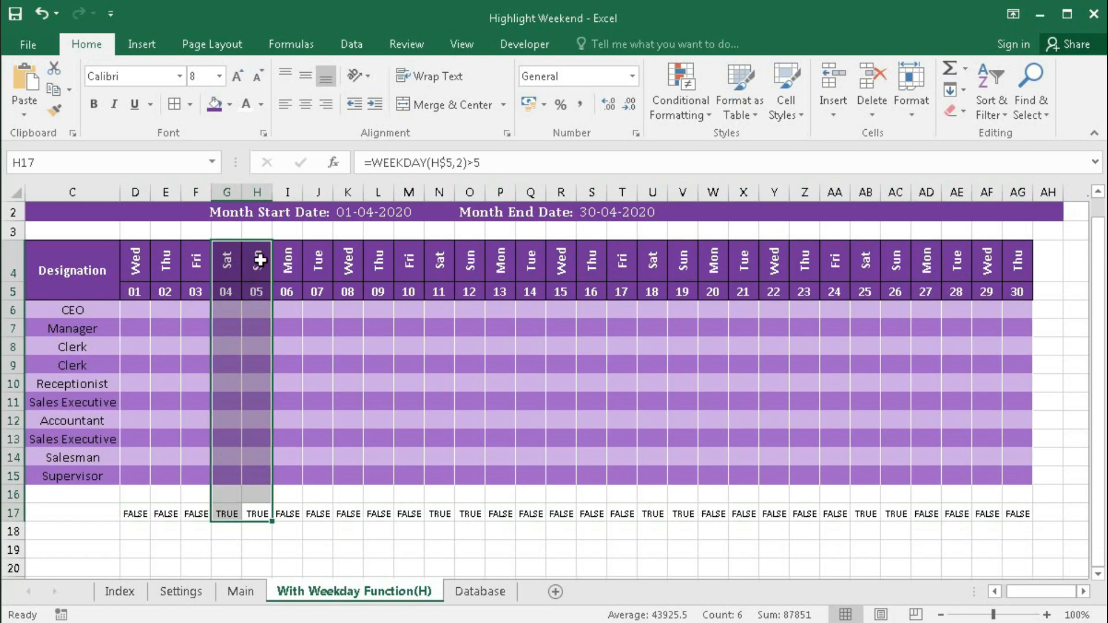
pyautogui.click(134, 513)
pyautogui.doubleClick(134, 514)
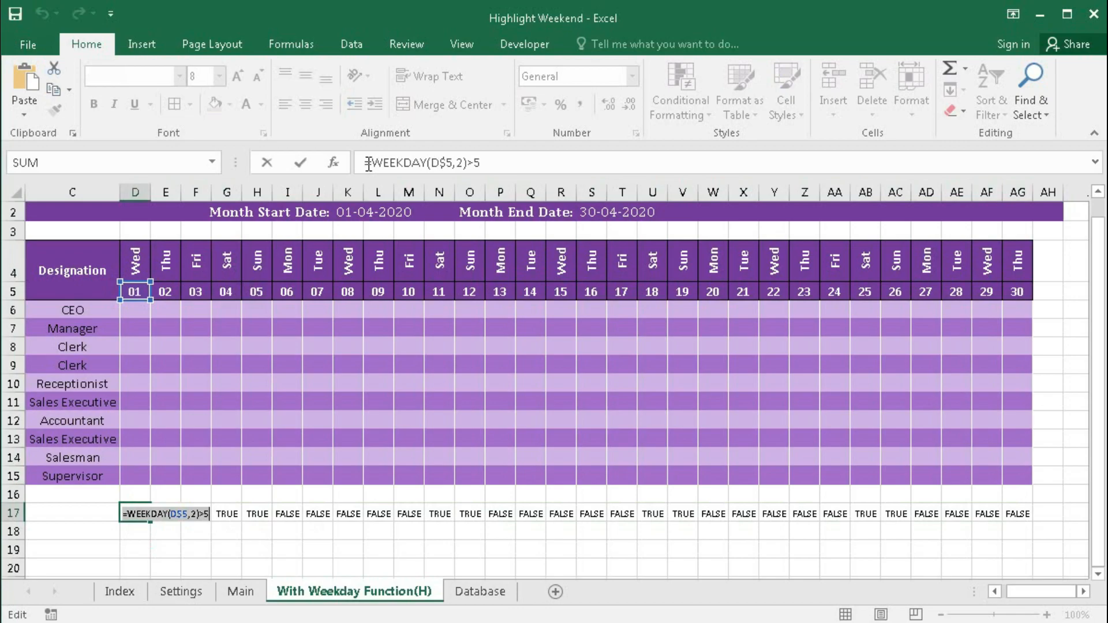
pyautogui.press('Escape')
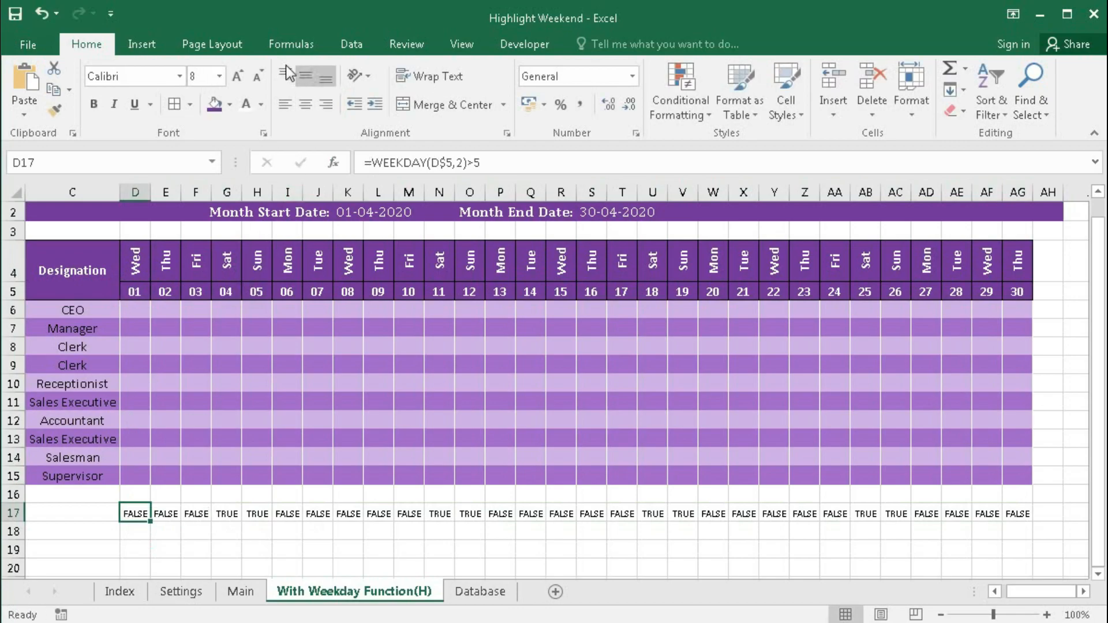
# Open the conditional formatting rules for cell D6 and delete the broken green rule.
pyautogui.click(136, 311)
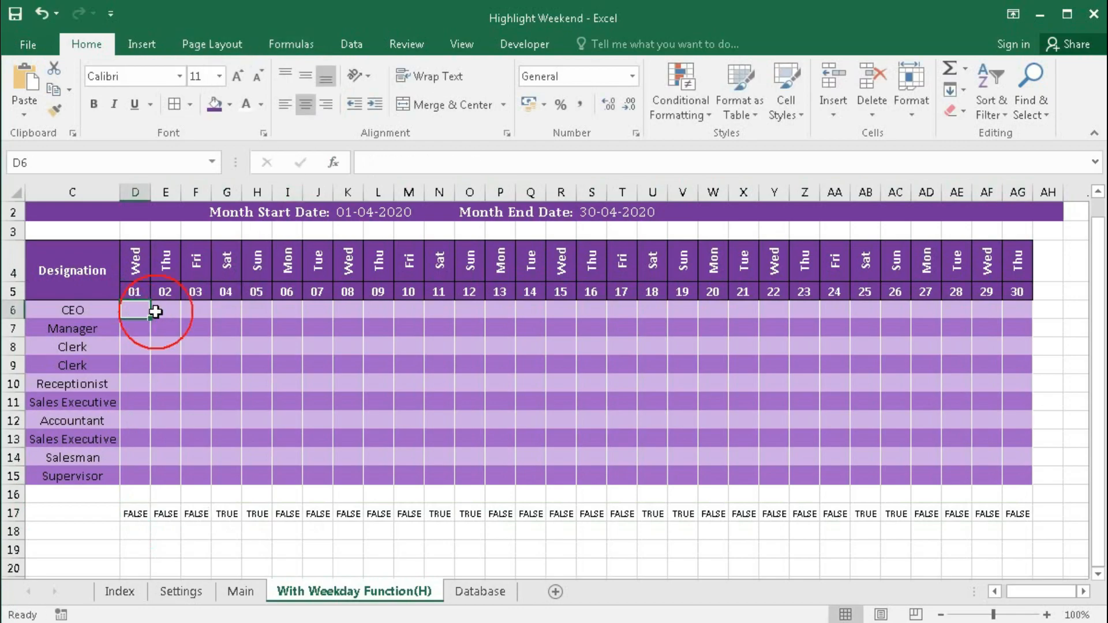
pyautogui.click(679, 116)
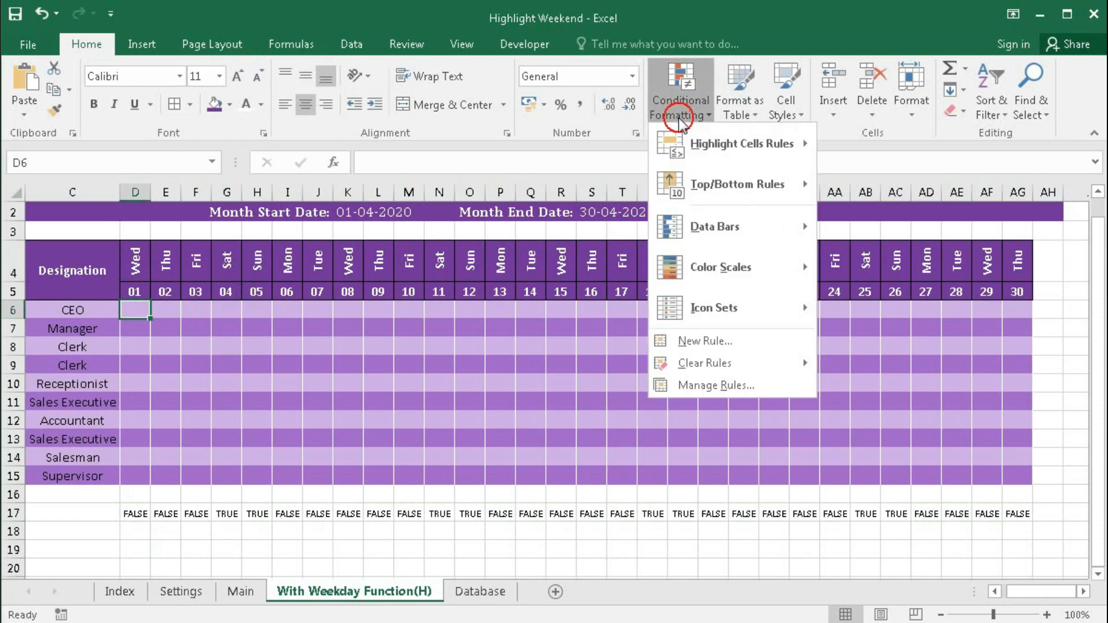
pyautogui.click(691, 383)
pyautogui.click(484, 278)
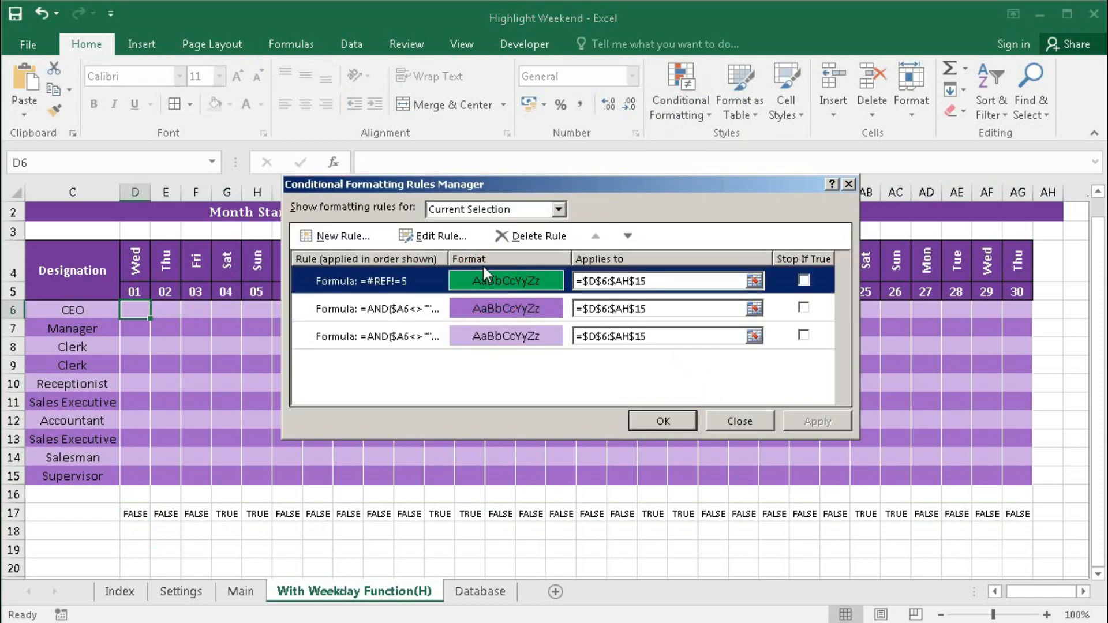
pyautogui.click(521, 240)
# Create a new formula-based formatting rule for D6 with the formula =WEEKDAY(D$5,2)>5.
pyautogui.click(320, 233)
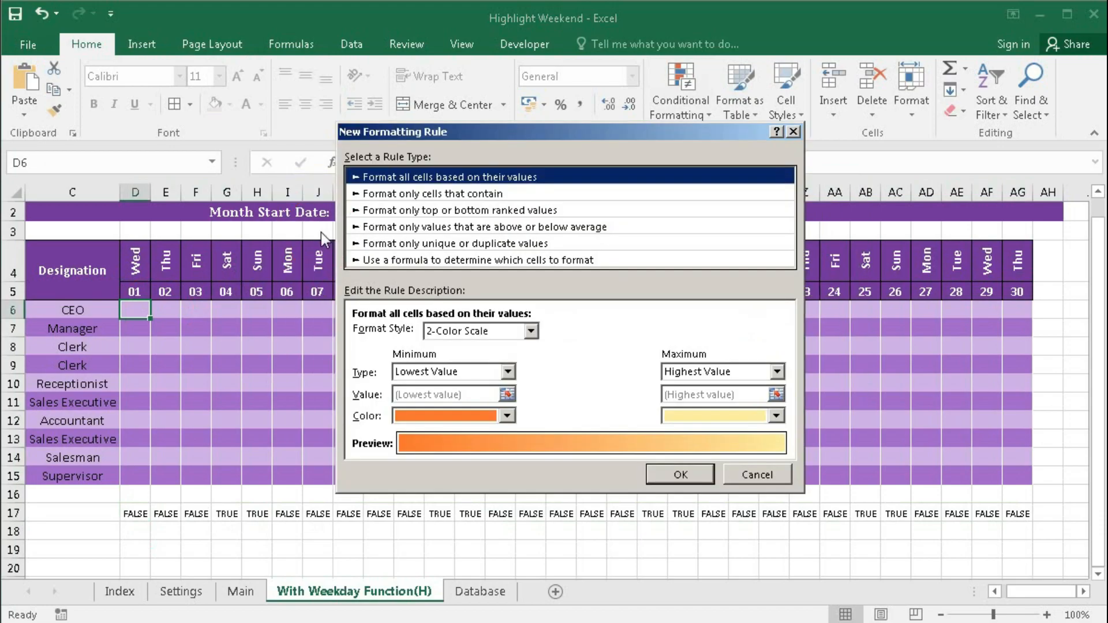
pyautogui.click(432, 260)
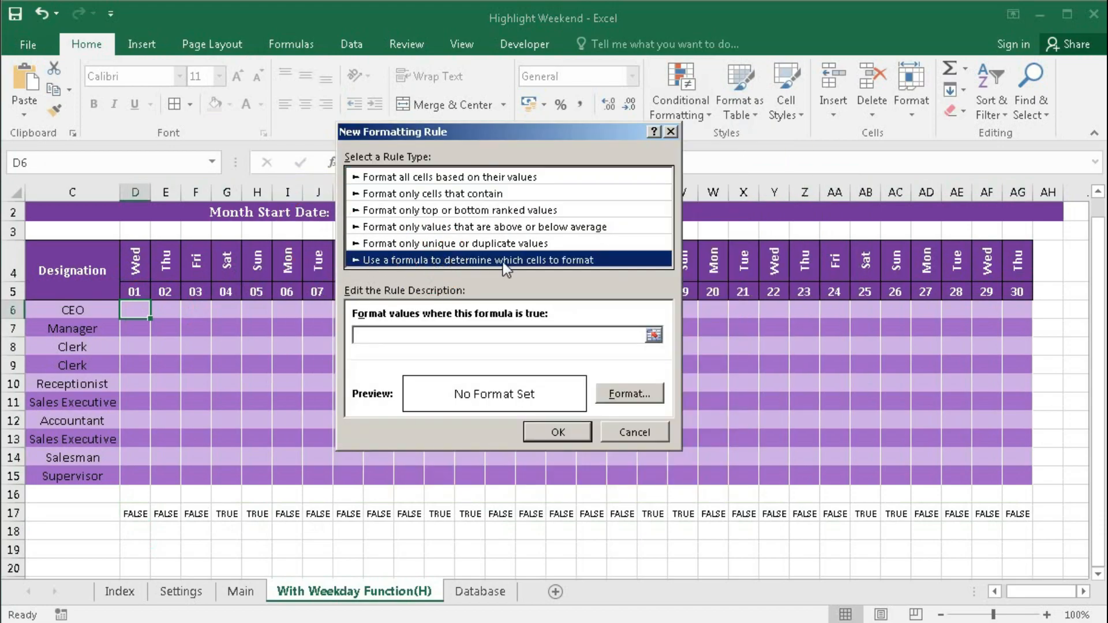
pyautogui.click(379, 336)
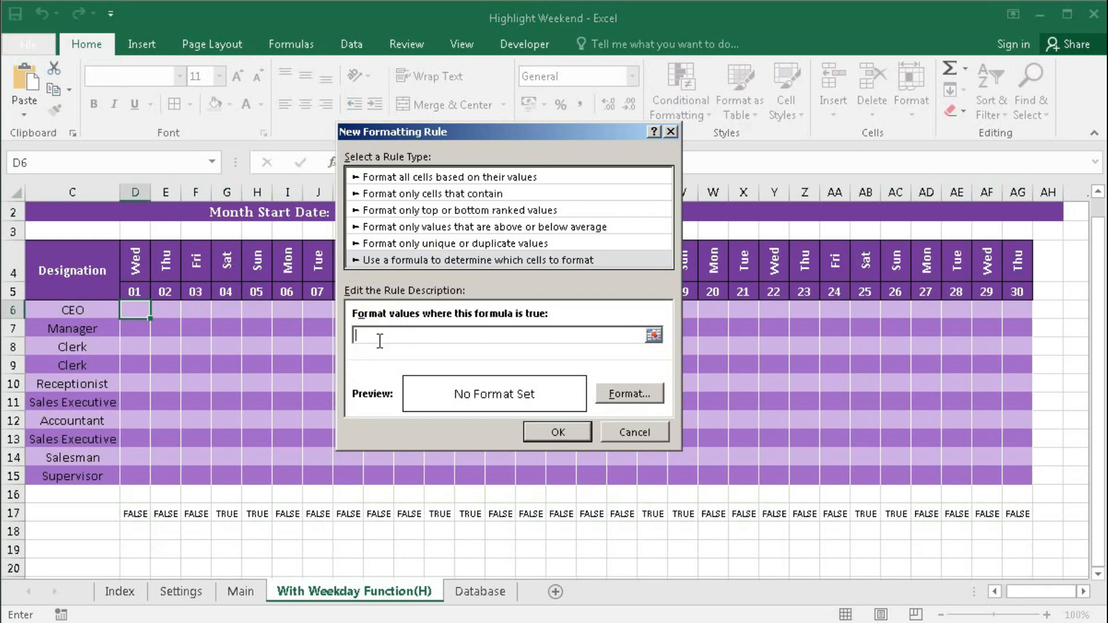
pyautogui.write('=WEEKDAY(D$5,2)>5')
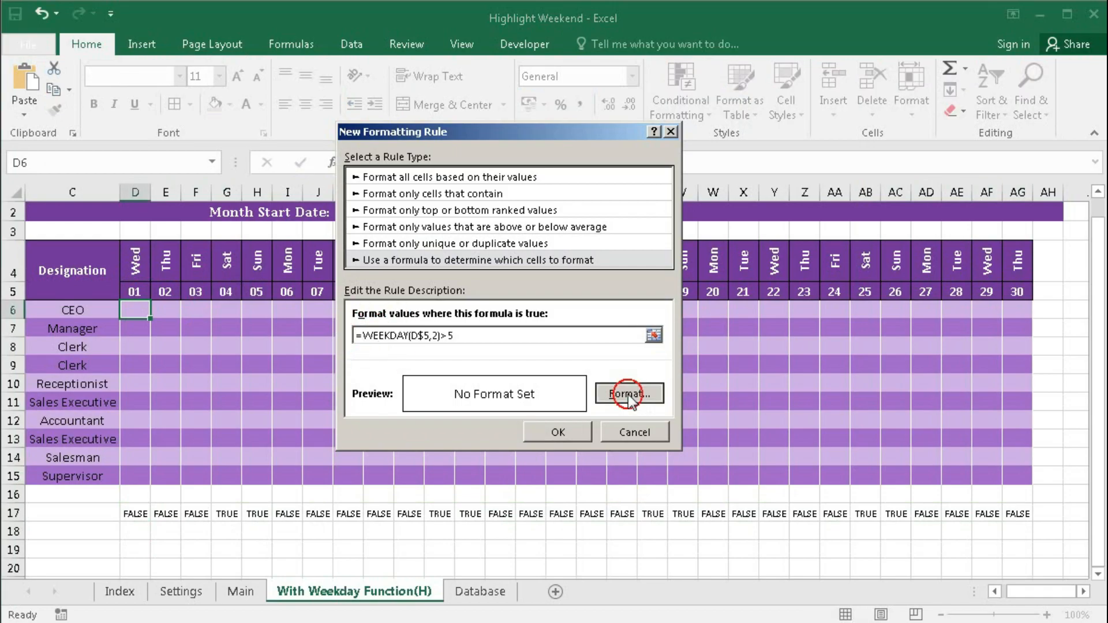
# Give the new rule a red fill and an outline border, and apply it to D6.
pyautogui.click(628, 393)
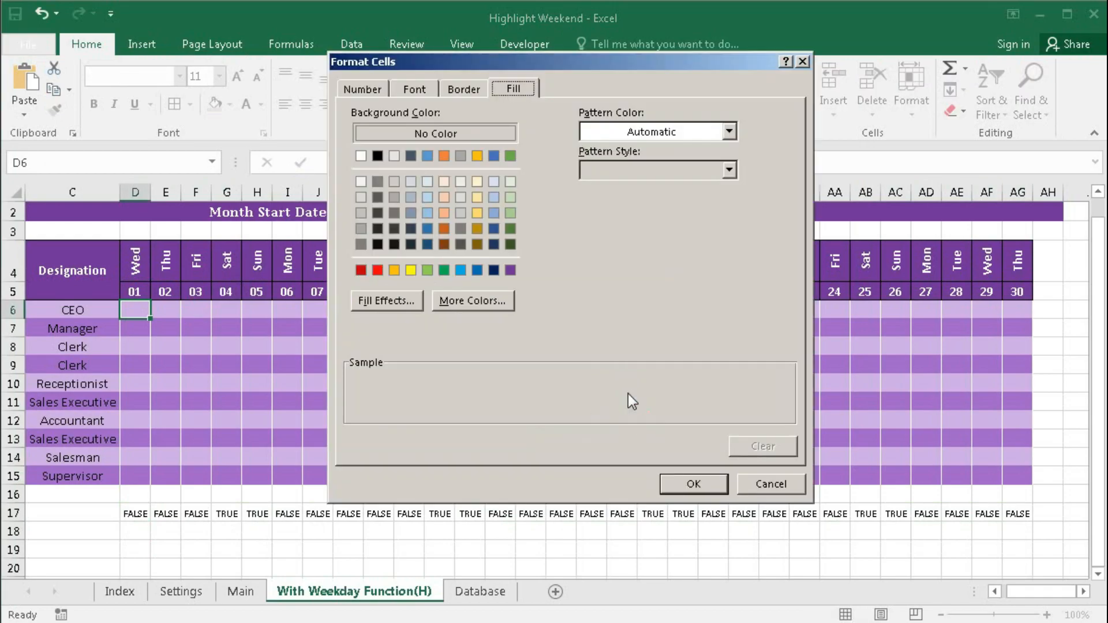
pyautogui.click(378, 270)
pyautogui.click(460, 91)
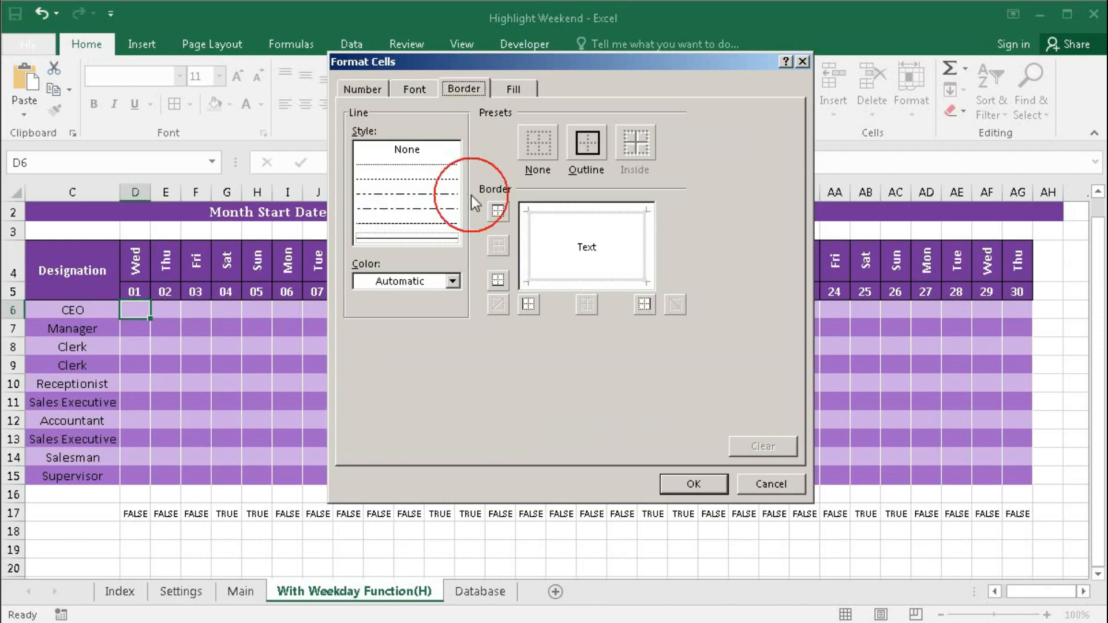
pyautogui.click(452, 288)
pyautogui.click(365, 342)
pyautogui.click(588, 154)
pyautogui.click(690, 484)
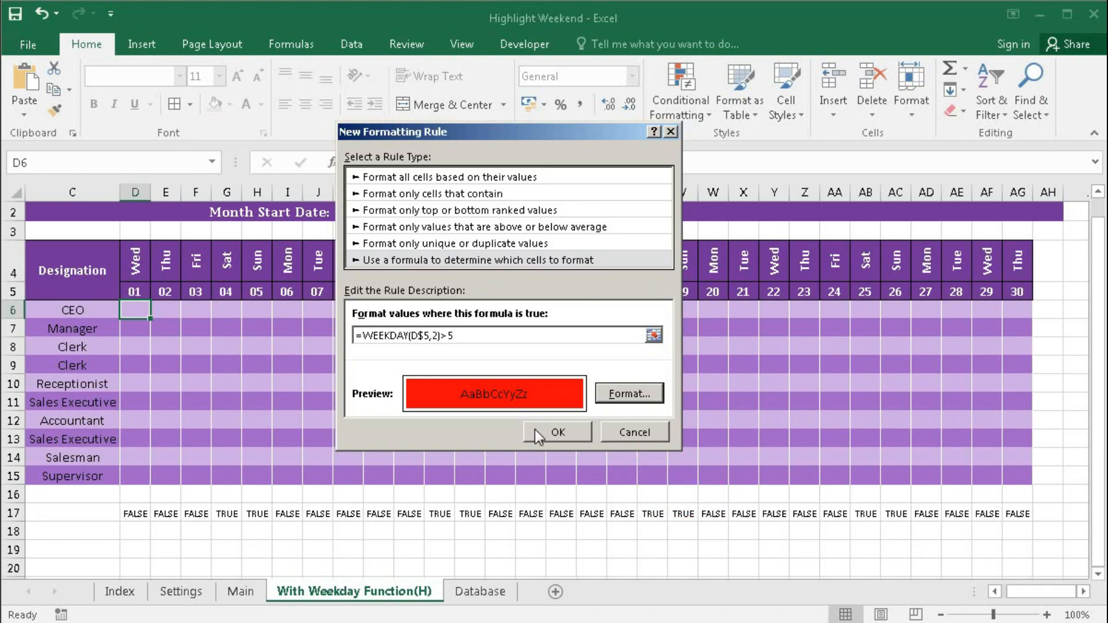
pyautogui.click(539, 431)
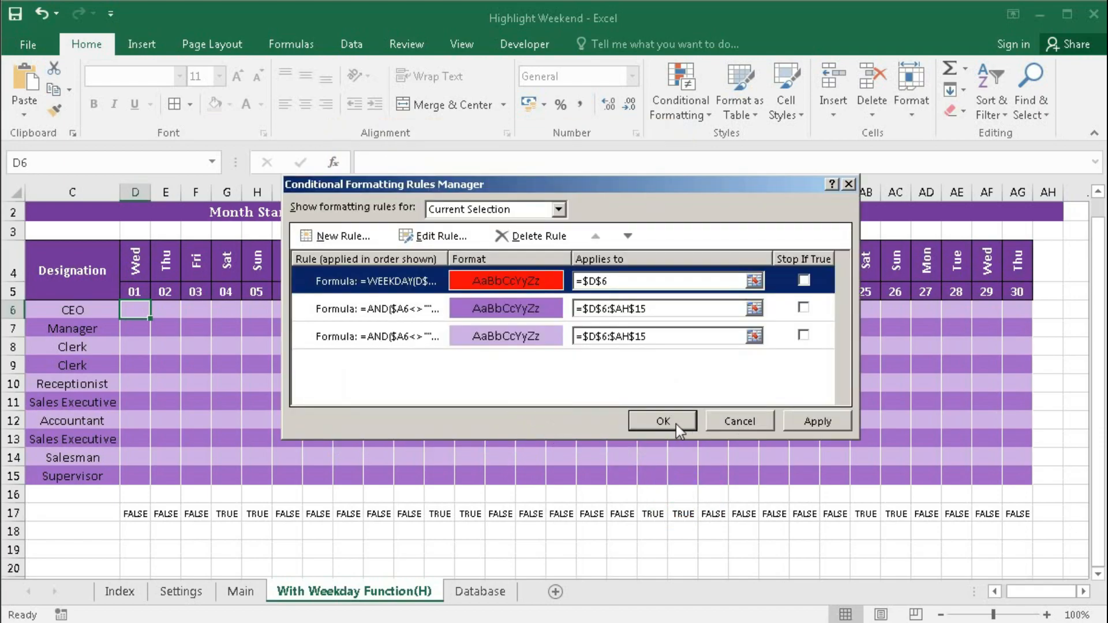
pyautogui.click(811, 421)
pyautogui.click(658, 421)
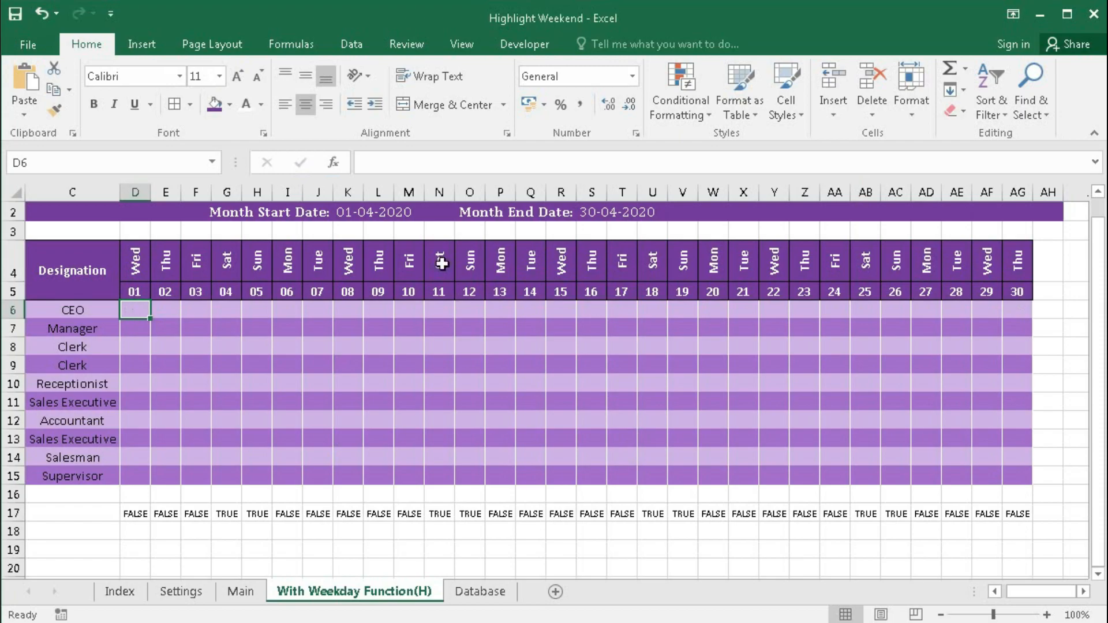
# Extend the red weekend formatting rule to the range $D$6:$AG$15 and apply it.
pyautogui.click(687, 119)
pyautogui.click(693, 384)
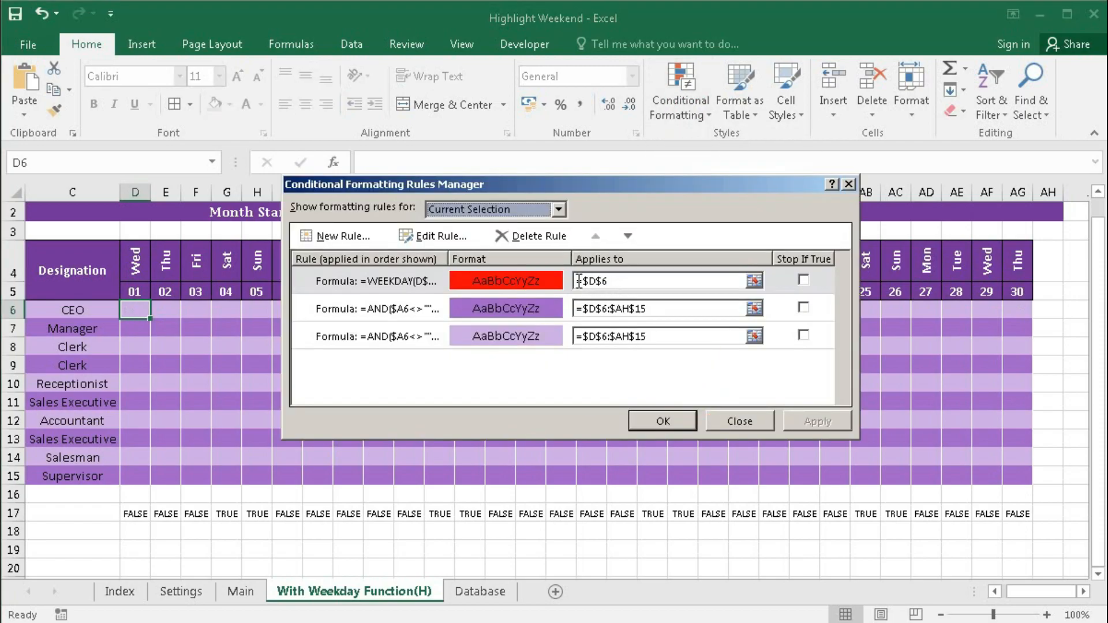
pyautogui.moveTo(579, 282); pyautogui.dragTo(653, 285)
pyautogui.moveTo(137, 309); pyautogui.dragTo(1009, 476)
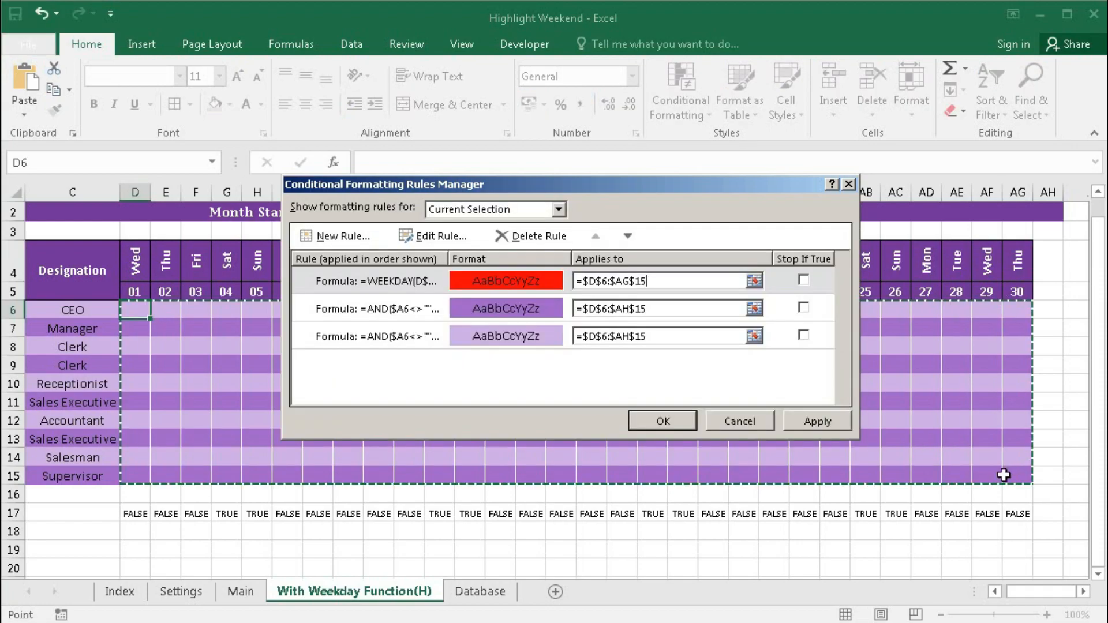
pyautogui.click(799, 420)
pyautogui.click(663, 420)
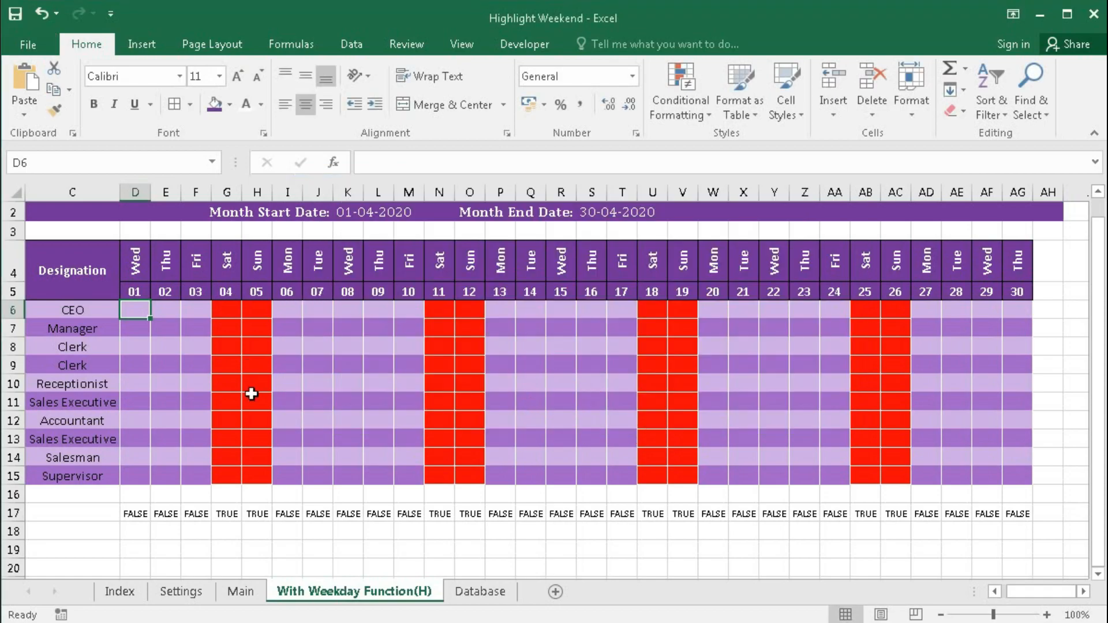
# Remove the TRUE/FALSE test formulas in row 17 below the attendance table.
pyautogui.click(269, 383)
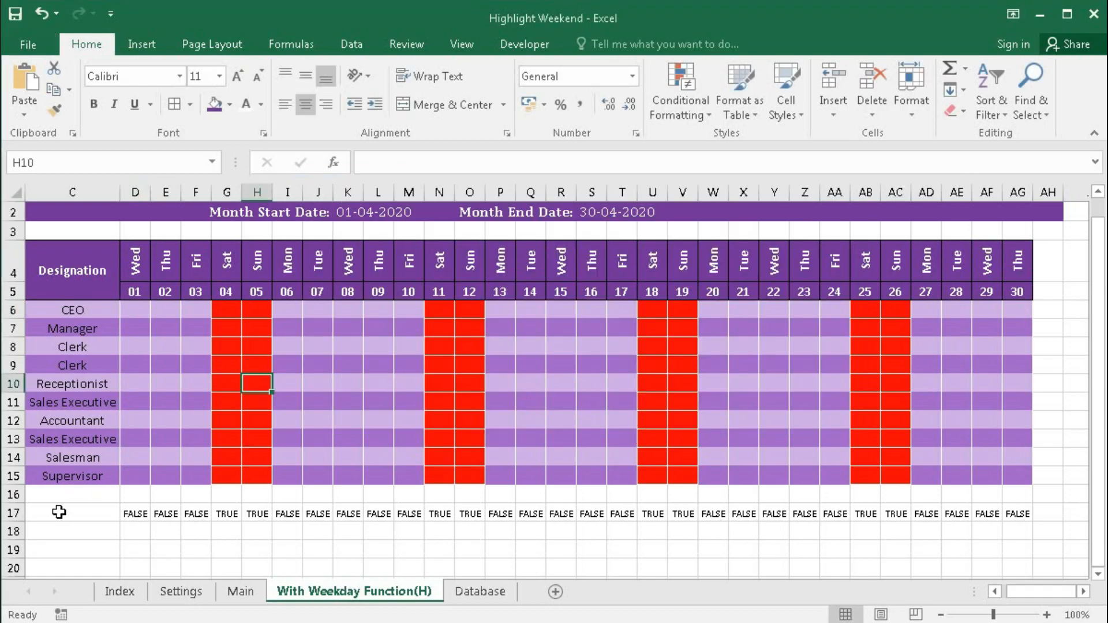
pyautogui.click(13, 513)
pyautogui.rightClick(12, 513)
pyautogui.click(62, 384)
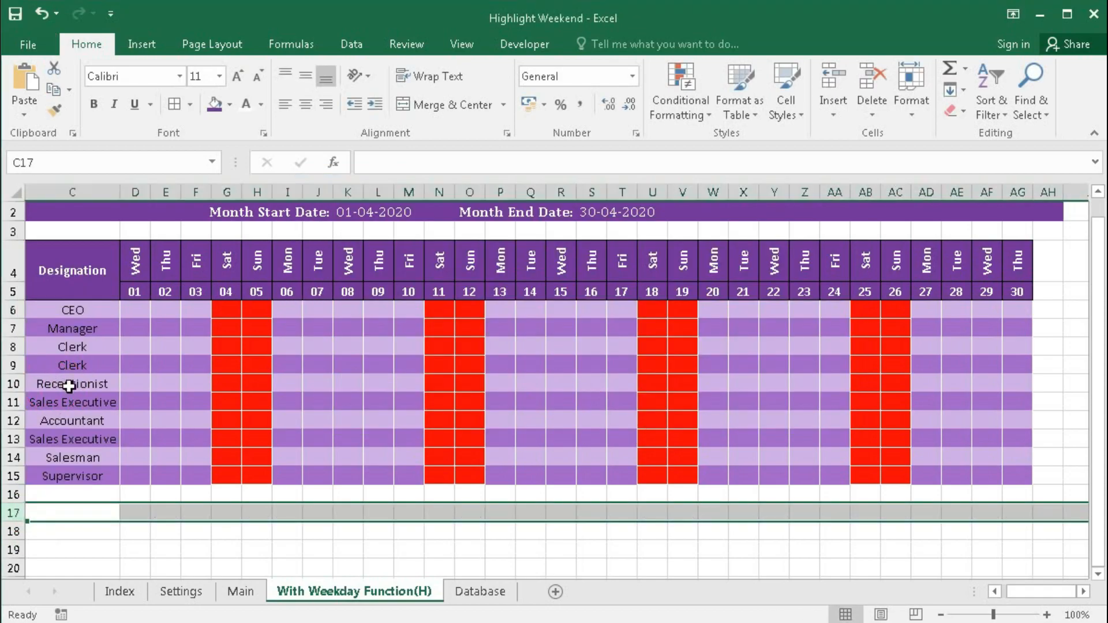
pyautogui.click(293, 370)
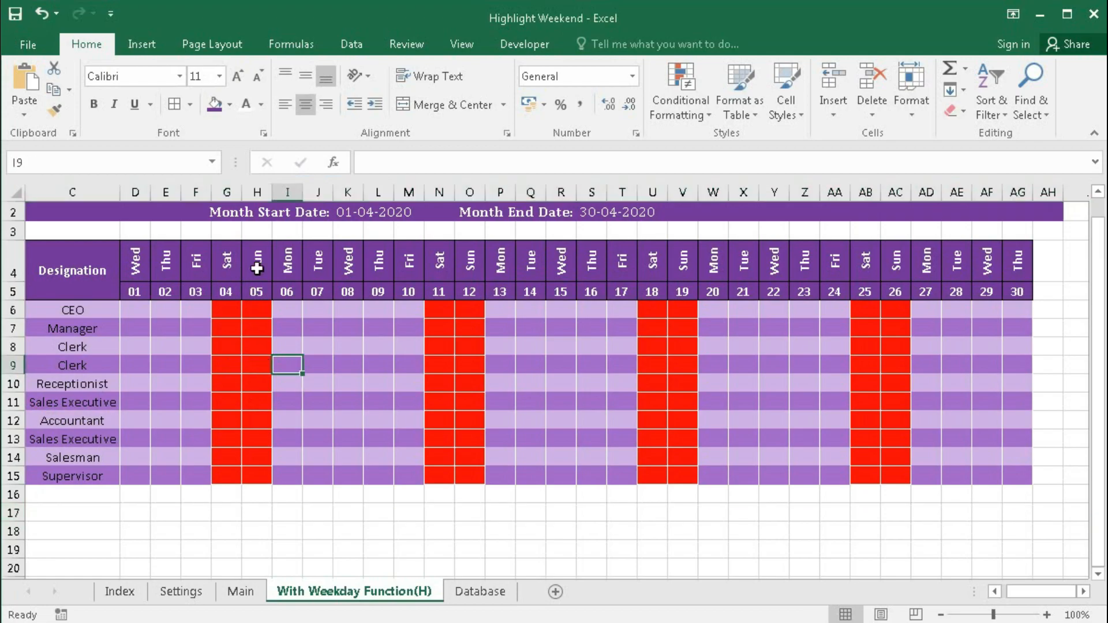
# Check the weekend highlighting by switching the sheet's month to July and to May.
pyautogui.scroll(1, 669, 289)
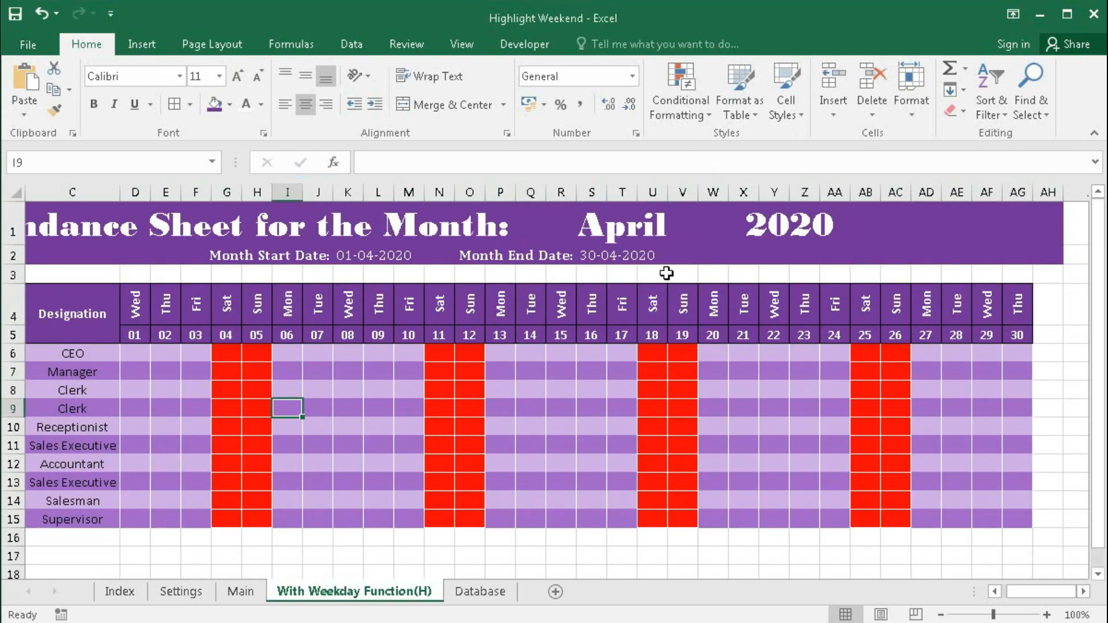
pyautogui.click(726, 236)
pyautogui.click(735, 237)
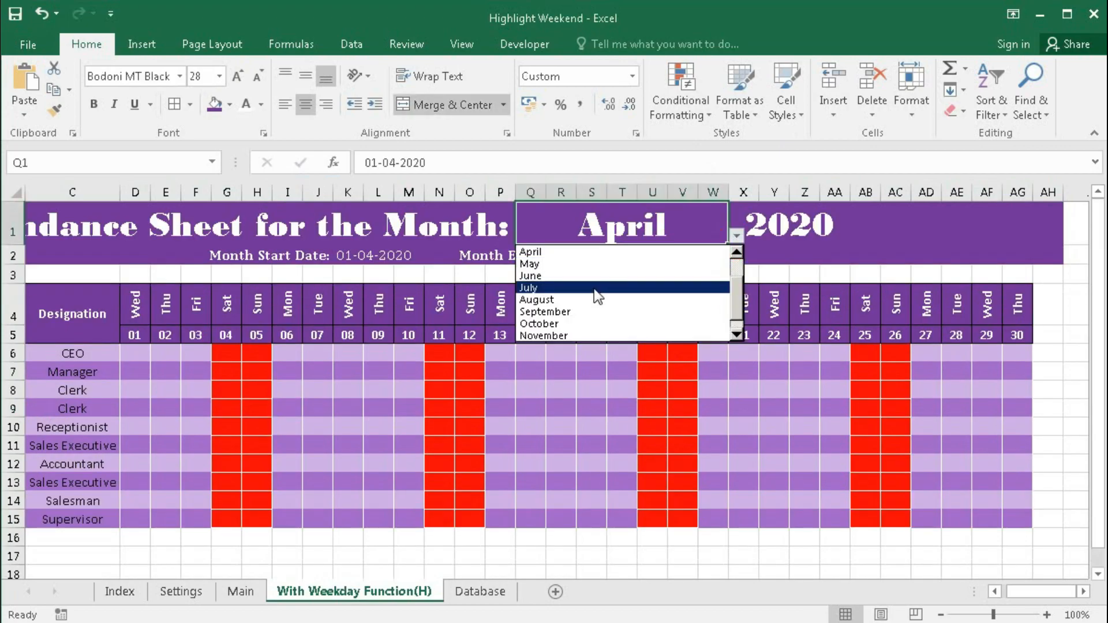
pyautogui.click(593, 288)
pyautogui.click(736, 237)
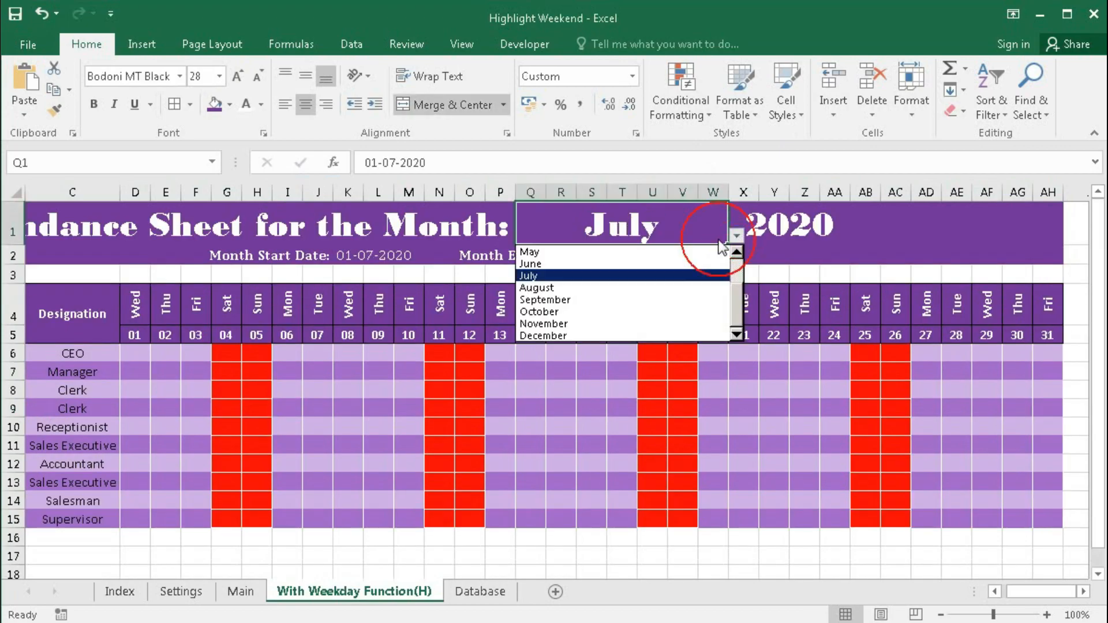
pyautogui.click(614, 250)
# Set the attendance sheet's month to January.
pyautogui.click(737, 236)
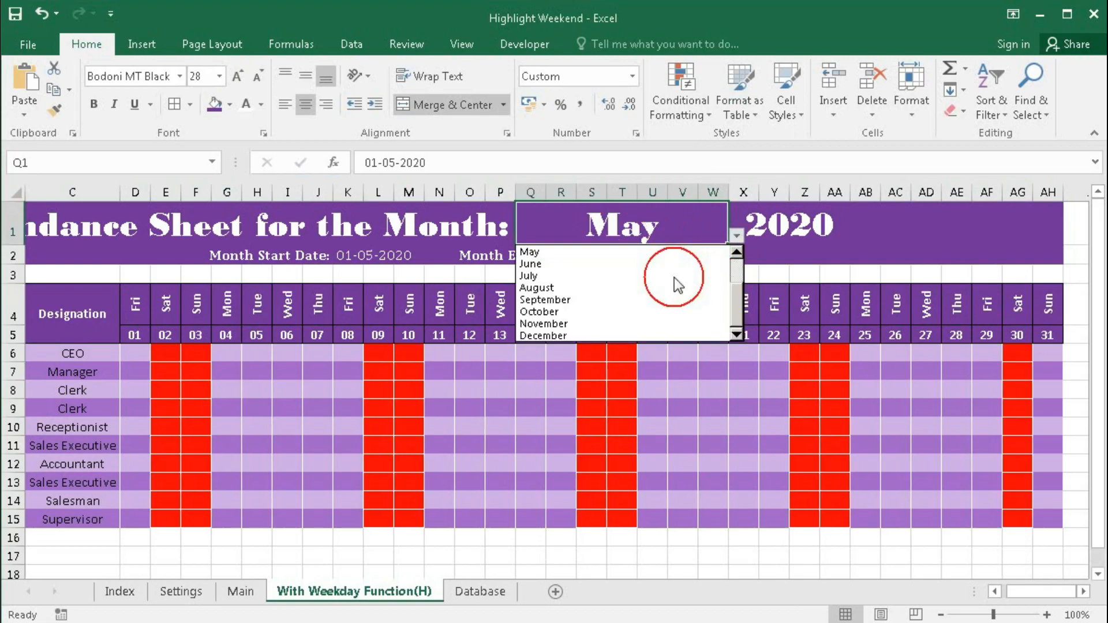
pyautogui.moveTo(739, 289); pyautogui.dragTo(737, 257)
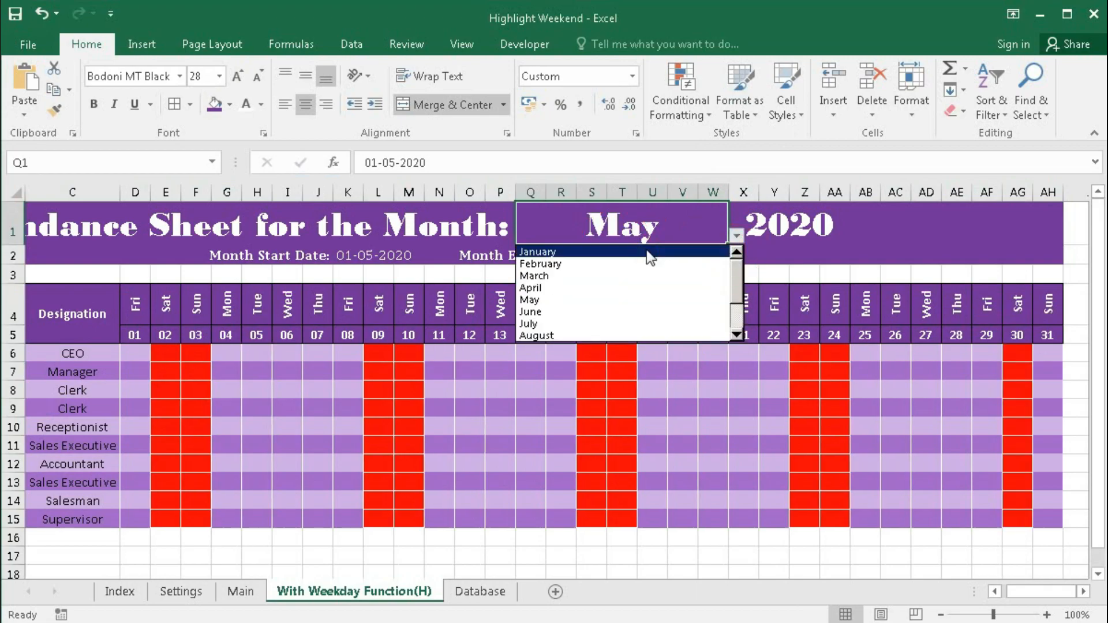
pyautogui.click(651, 252)
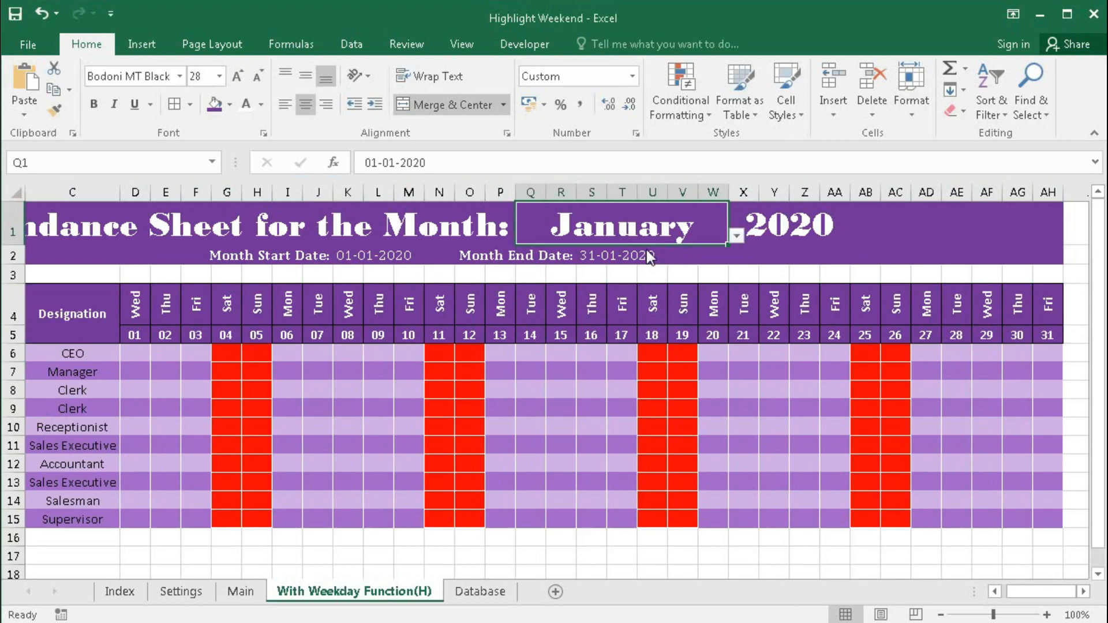